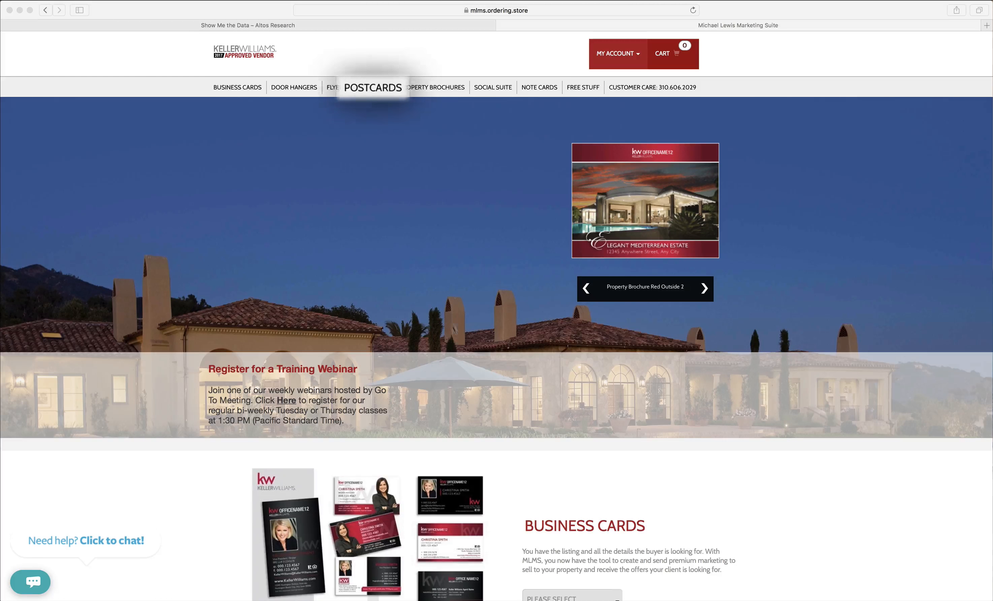
Step: Open the Design My Own category of the jumbo postcards
{"action": "left_click", "coordinate": [376, 94]}
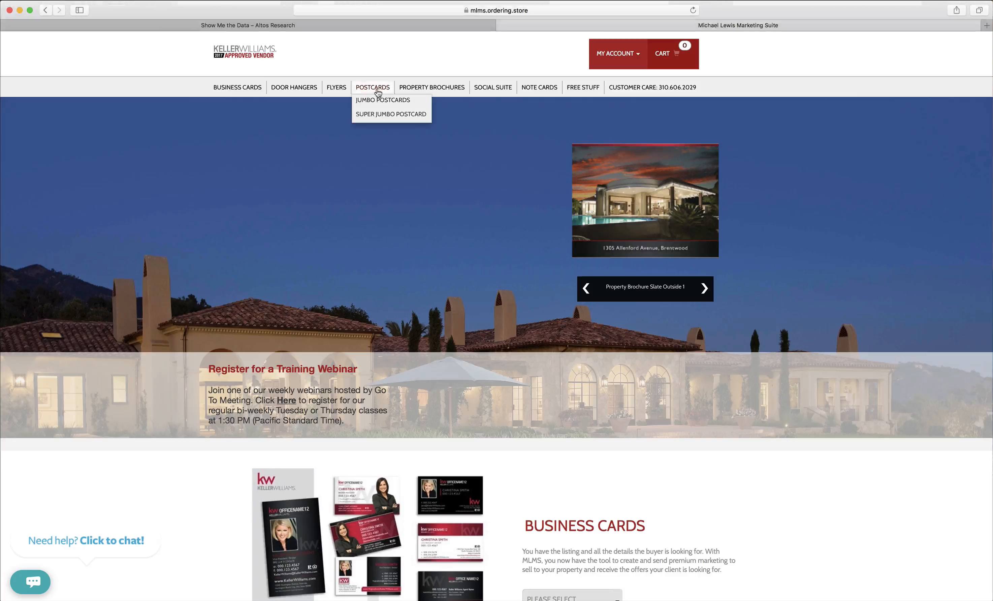
{"action": "left_click", "coordinate": [416, 105]}
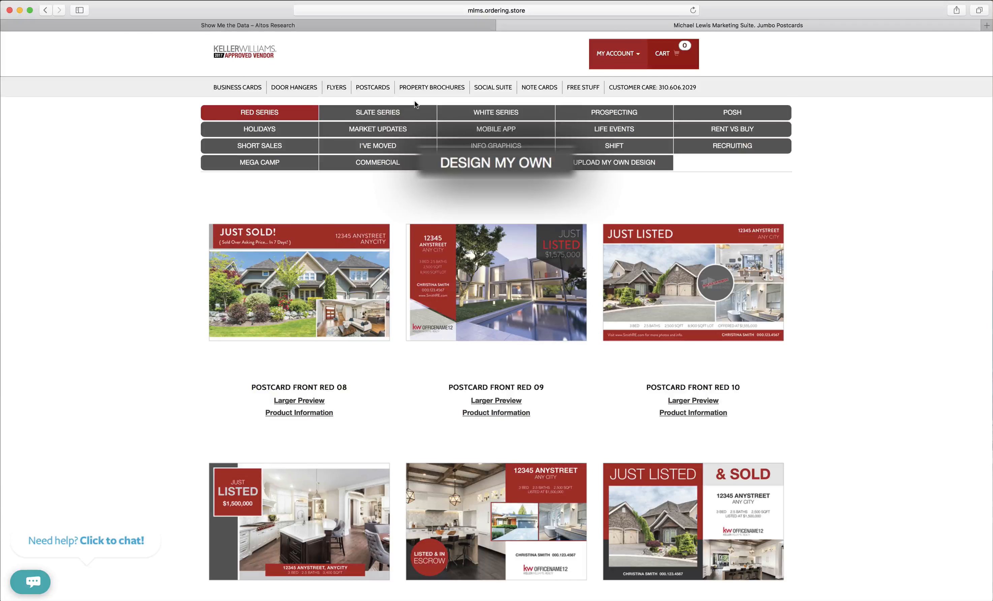
{"action": "left_click", "coordinate": [473, 163]}
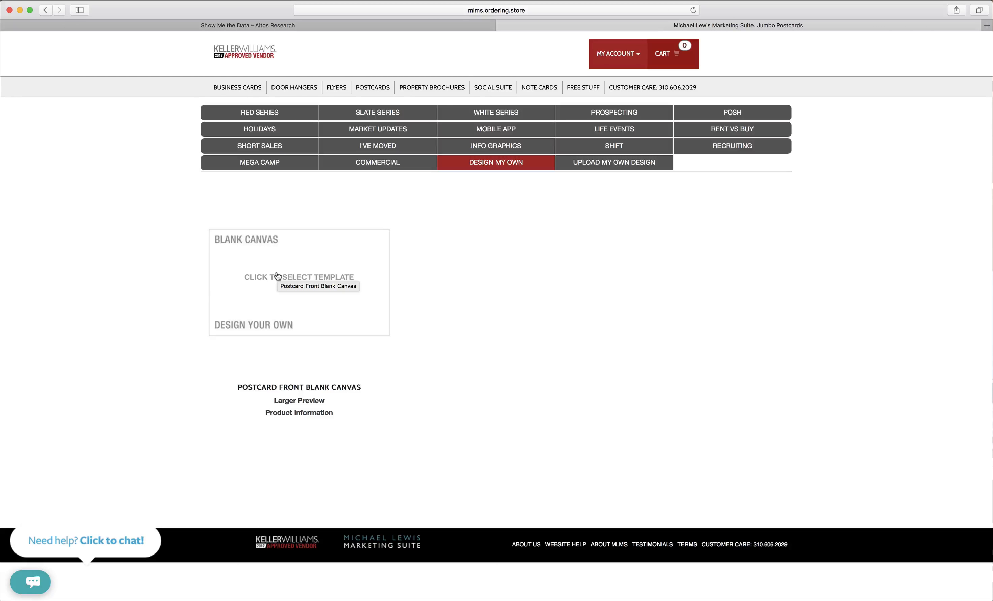
Step: Start editing the Postcard Front Blank Canvas template as a Hand Out piece without a back template
{"action": "left_click", "coordinate": [277, 275]}
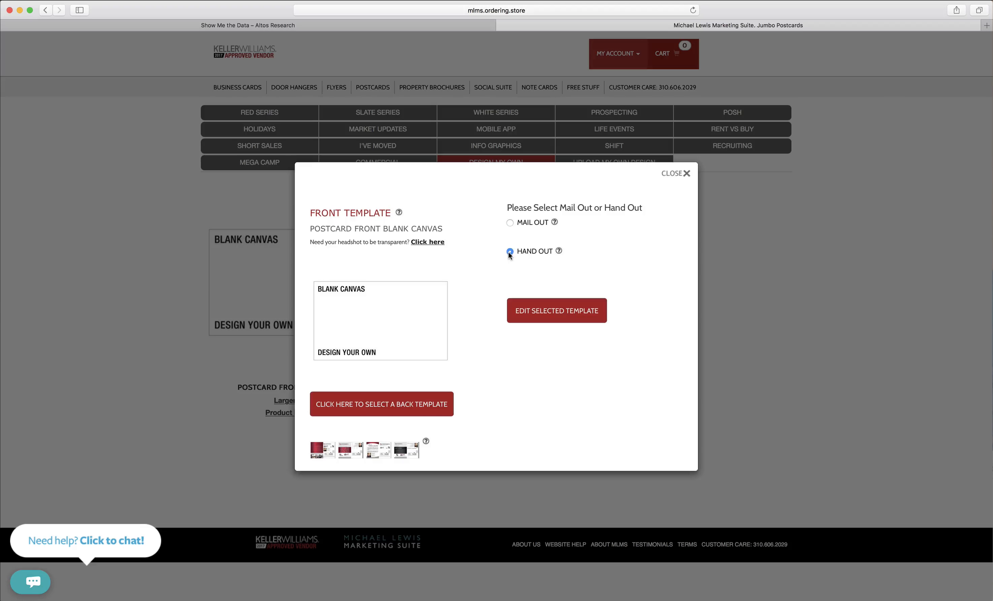
{"action": "left_click", "coordinate": [521, 319]}
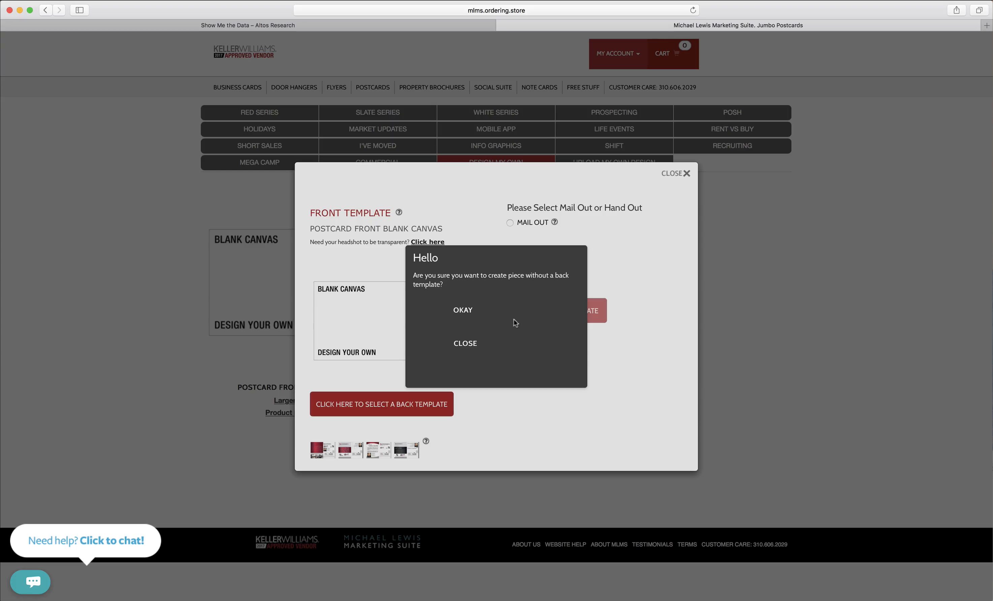
{"action": "left_click", "coordinate": [465, 312]}
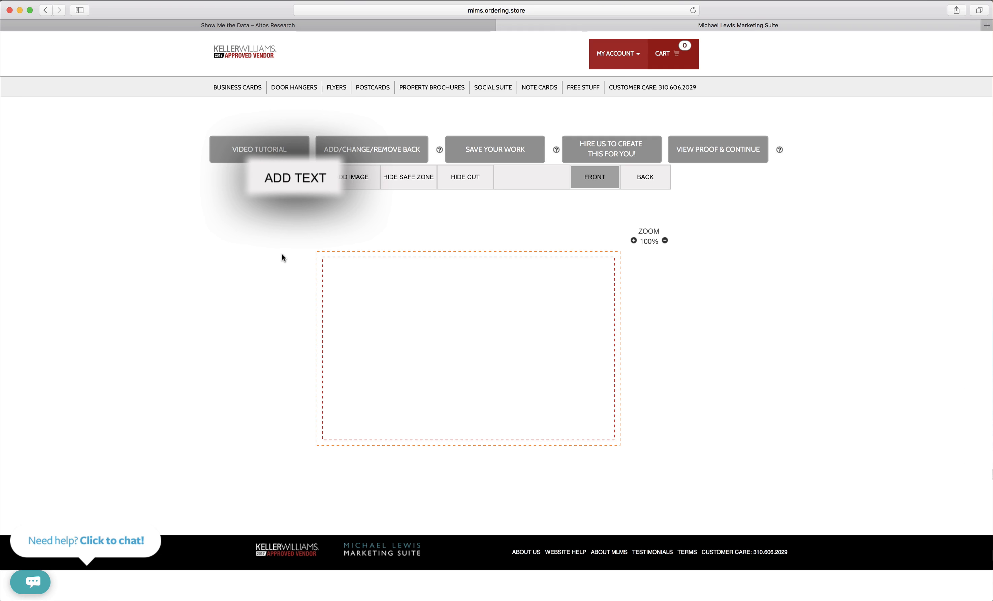
Step: Add a new text box to the front of the blank postcard and apply it
{"action": "left_click", "coordinate": [297, 182]}
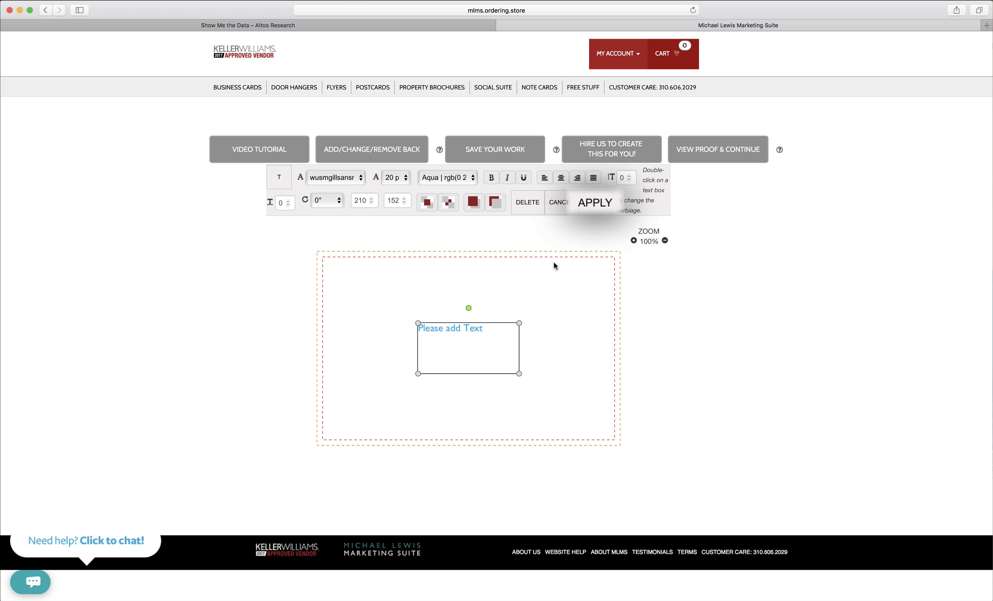
{"action": "left_click", "coordinate": [591, 208]}
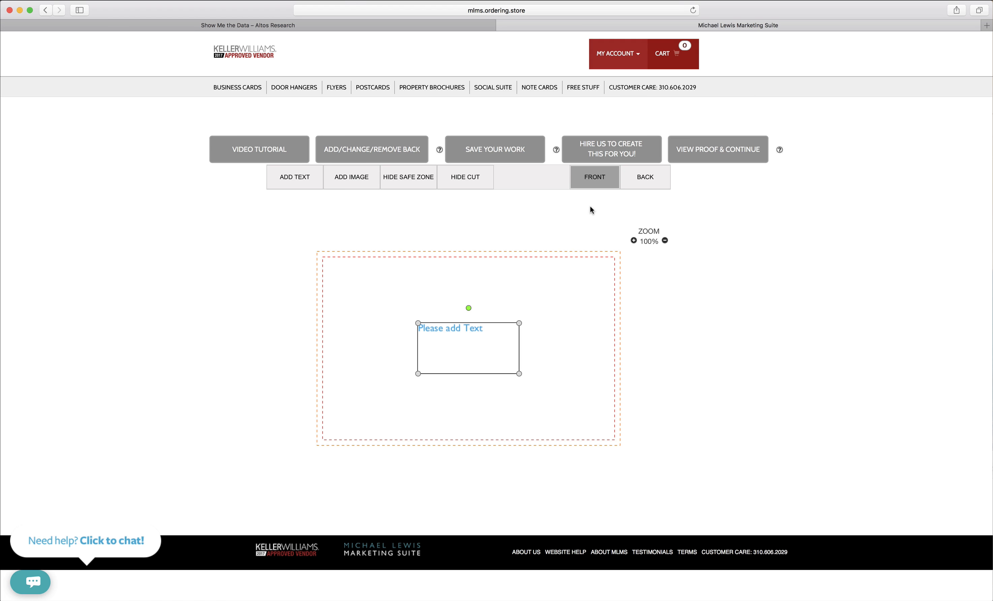
Step: Format the text box with the wusmgoudyitalic italic font at 28 pt in Navy
{"action": "left_click", "coordinate": [473, 341]}
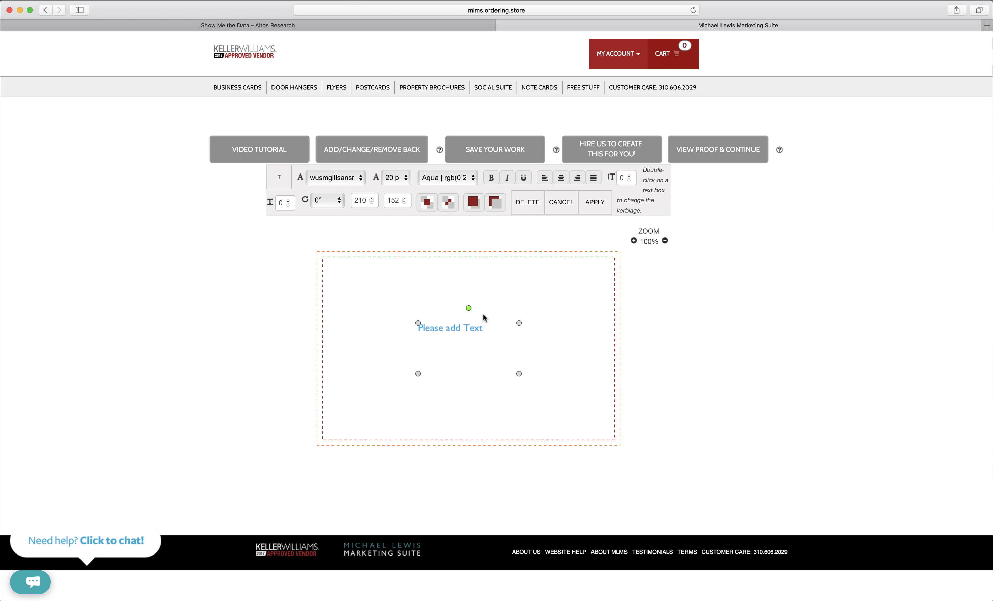
{"action": "left_click", "coordinate": [353, 181]}
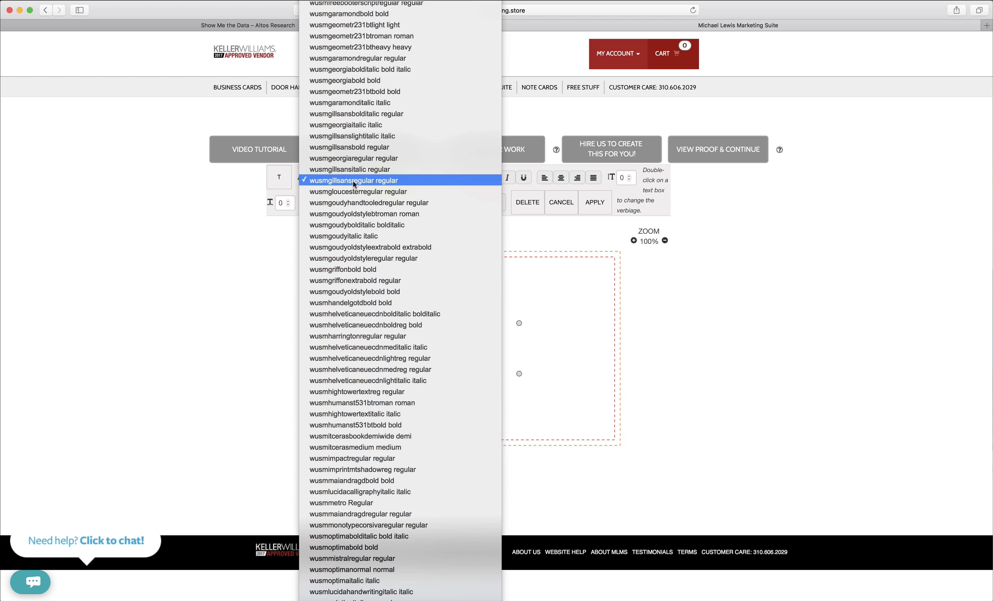
{"action": "left_click", "coordinate": [354, 236]}
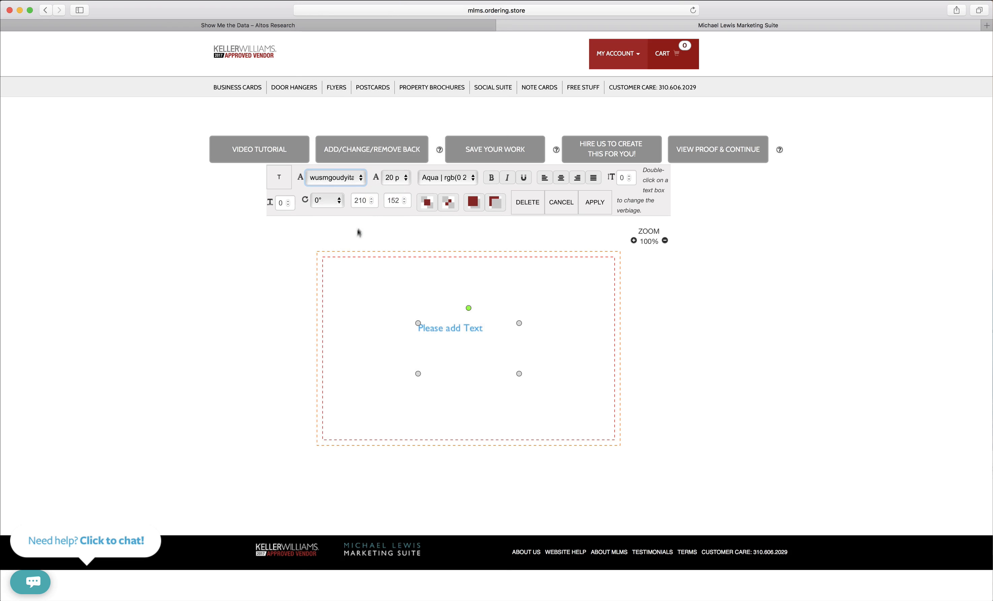
{"action": "left_click", "coordinate": [393, 183]}
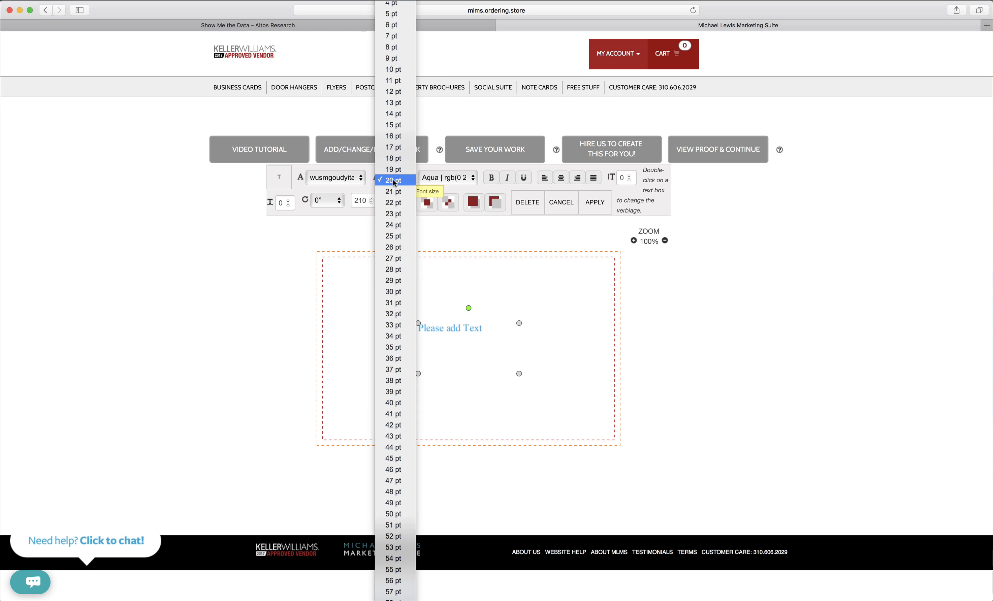
{"action": "left_click", "coordinate": [394, 270]}
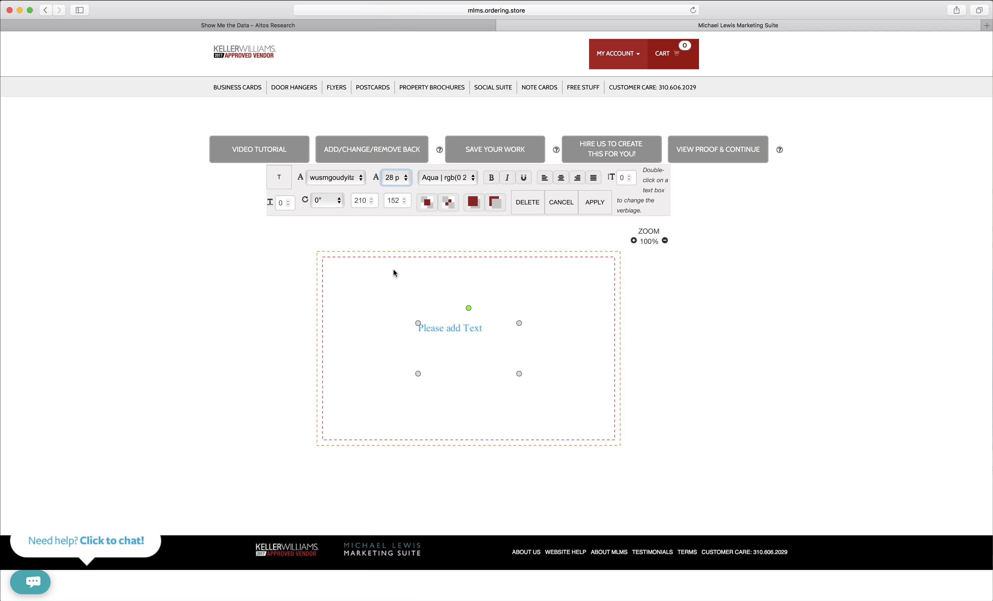
{"action": "left_click", "coordinate": [457, 178]}
{"action": "left_click", "coordinate": [453, 193]}
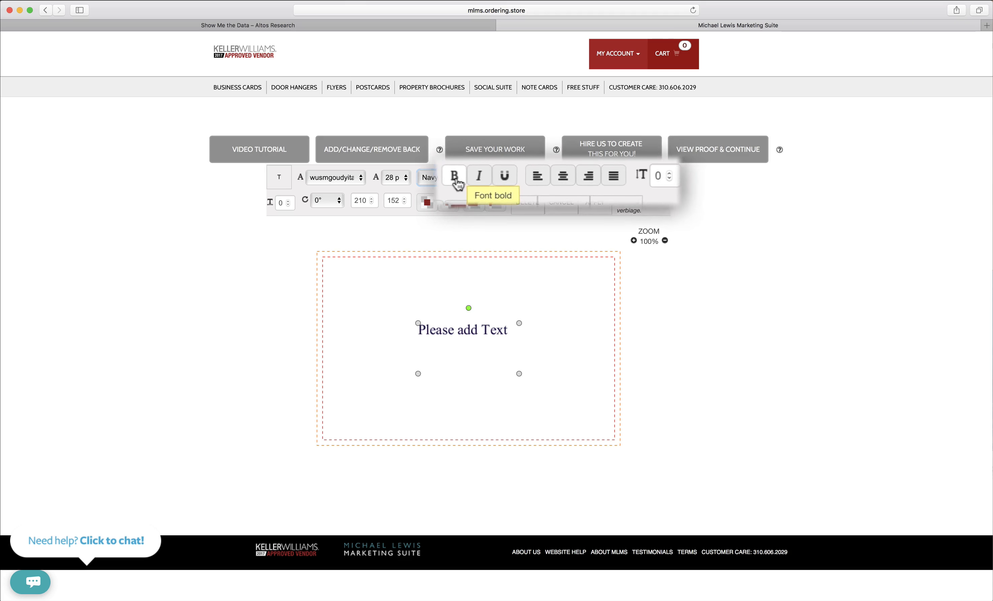
Step: Make the text bold, italic and underlined, and align it left
{"action": "left_click", "coordinate": [491, 178]}
{"action": "left_click", "coordinate": [461, 183]}
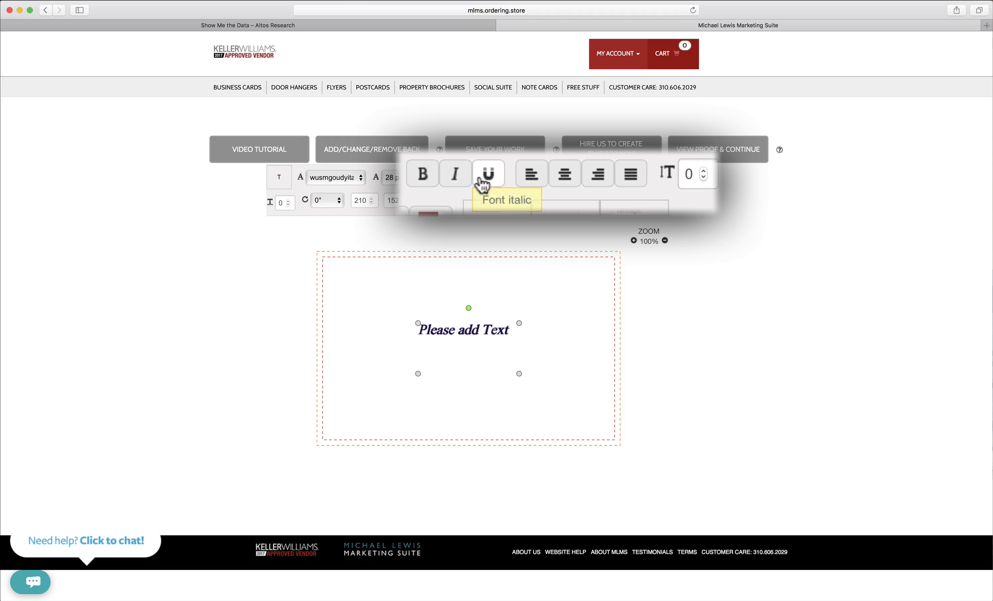
{"action": "left_click", "coordinate": [487, 186]}
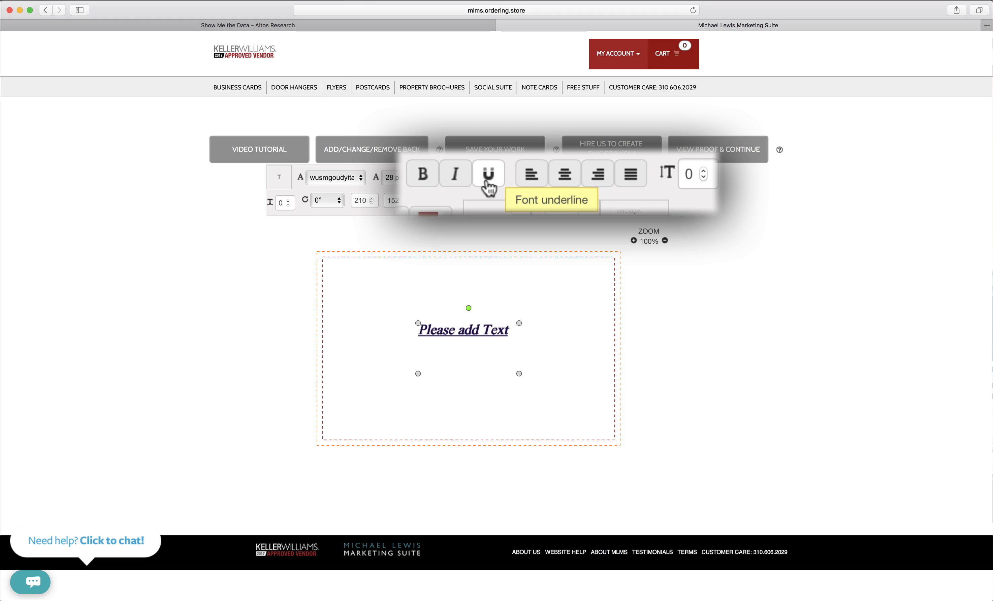
{"action": "left_click", "coordinate": [530, 186]}
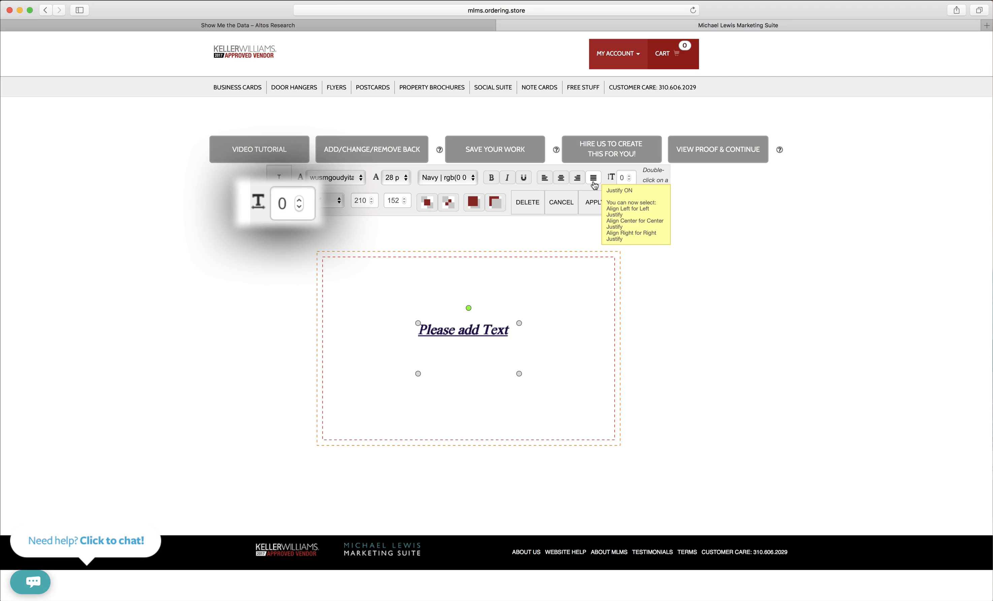
Step: Widen the text box and set its character spacing to 5
{"action": "left_click", "coordinate": [300, 200]}
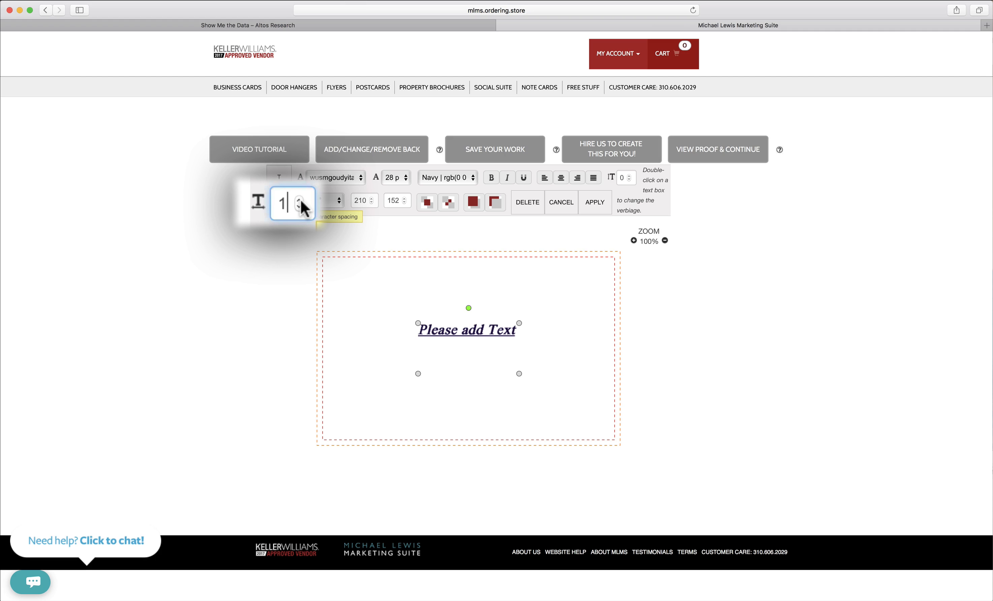
{"action": "left_click_drag", "start_coordinate": [519, 373], "coordinate": [574, 371]}
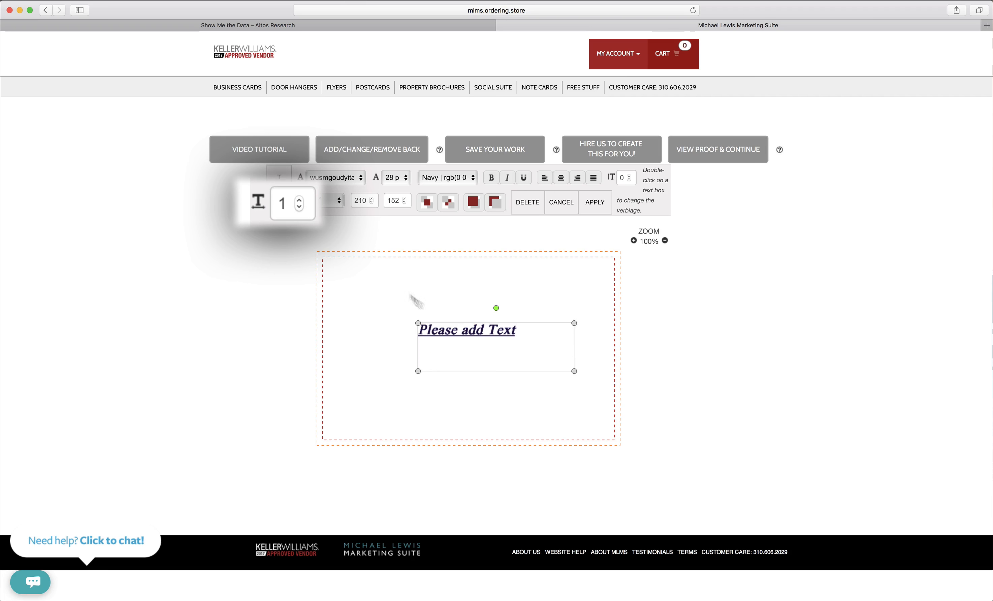
{"action": "left_click", "coordinate": [299, 200]}
{"action": "left_click", "coordinate": [300, 200]}
{"action": "left_click", "coordinate": [300, 200]}
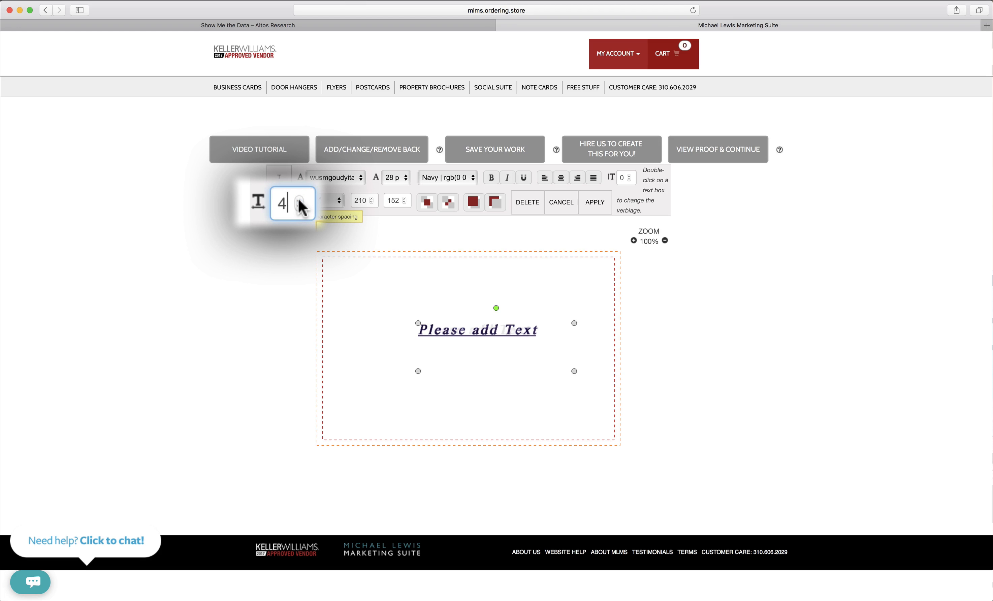
{"action": "left_click", "coordinate": [300, 200]}
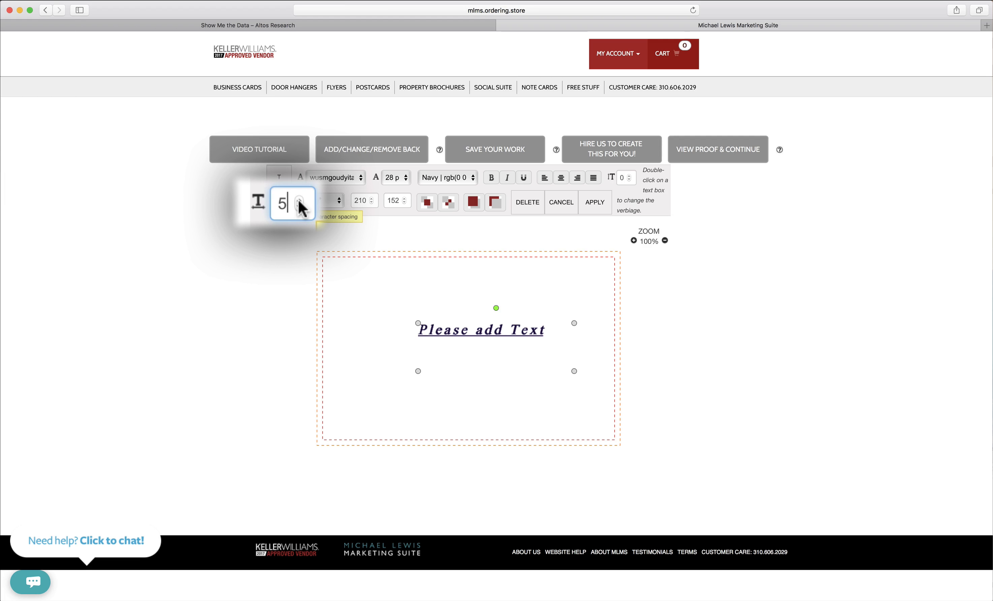
Step: Duplicate the line "Please add Text" in the text editor to make four lines and commit the changes
{"action": "key", "text": "Return"}
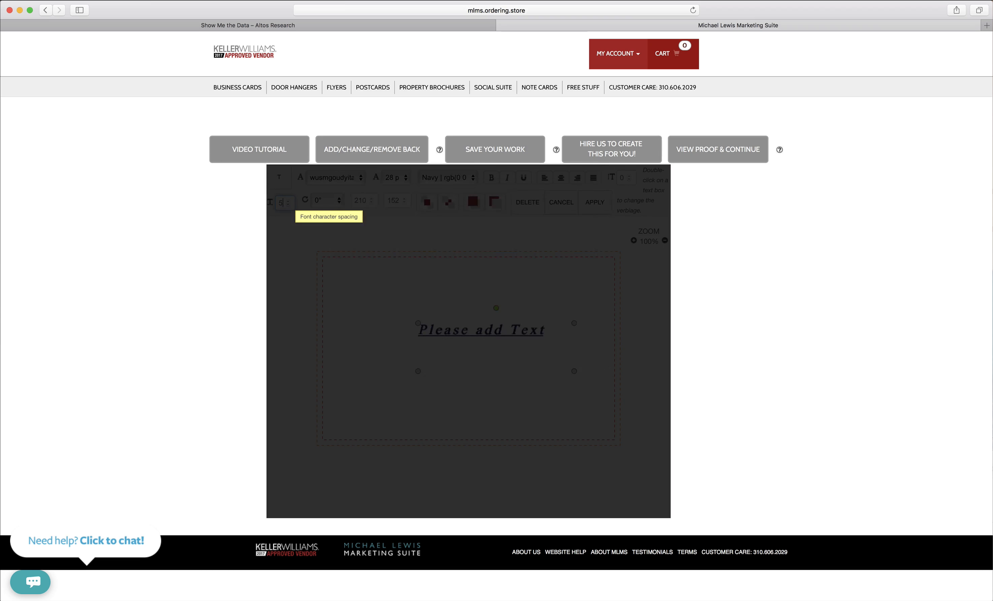
{"action": "left_click_drag", "start_coordinate": [416, 269], "coordinate": [329, 266]}
{"action": "key", "text": "ctrl+c"}
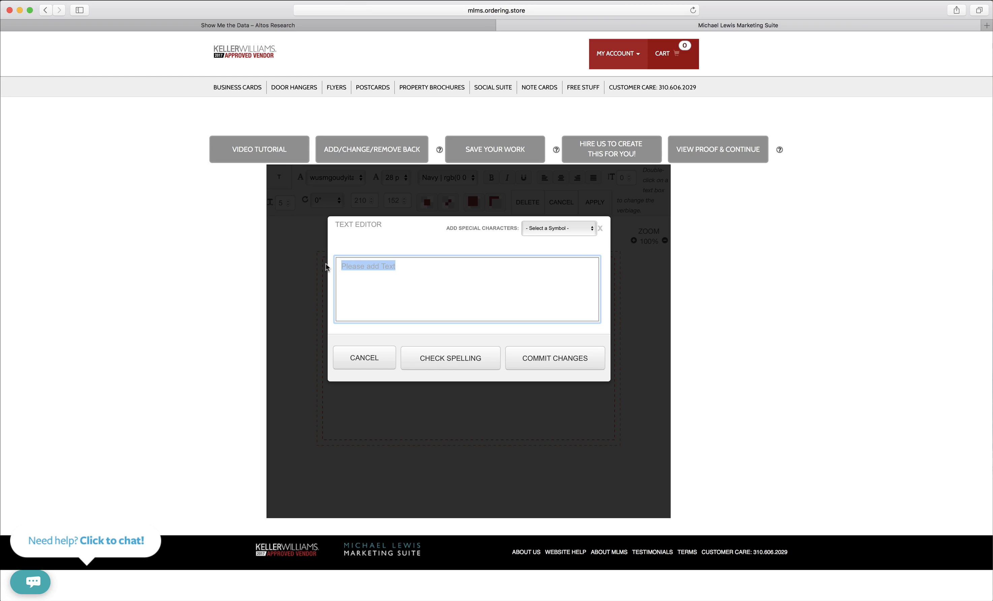
{"action": "left_click", "coordinate": [432, 271]}
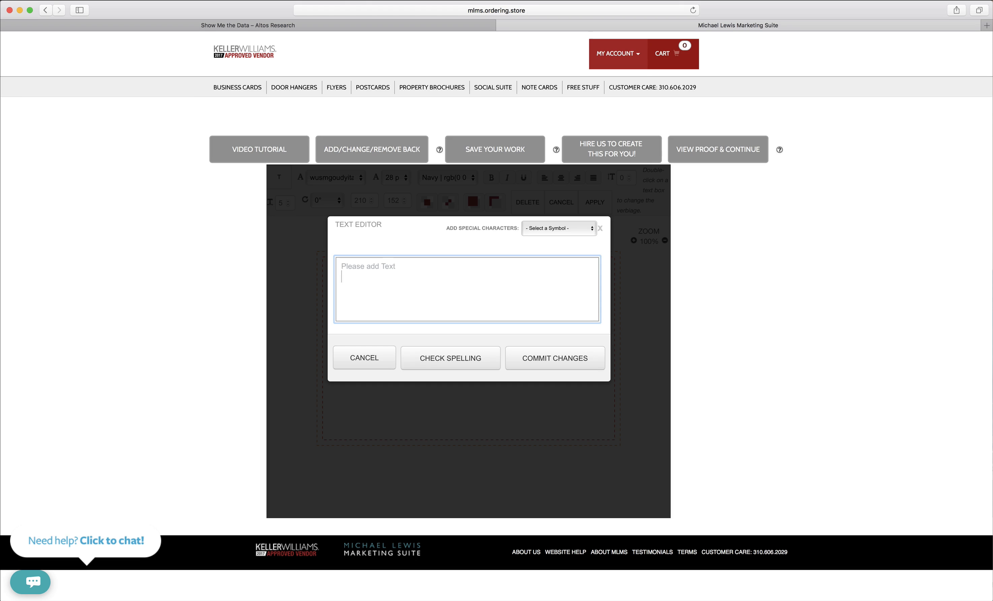
{"action": "key", "text": "ctrl+v"}
{"action": "key", "text": "Return"}
{"action": "key", "text": "ctrl+v"}
{"action": "key", "text": "Return"}
{"action": "key", "text": "ctrl+v"}
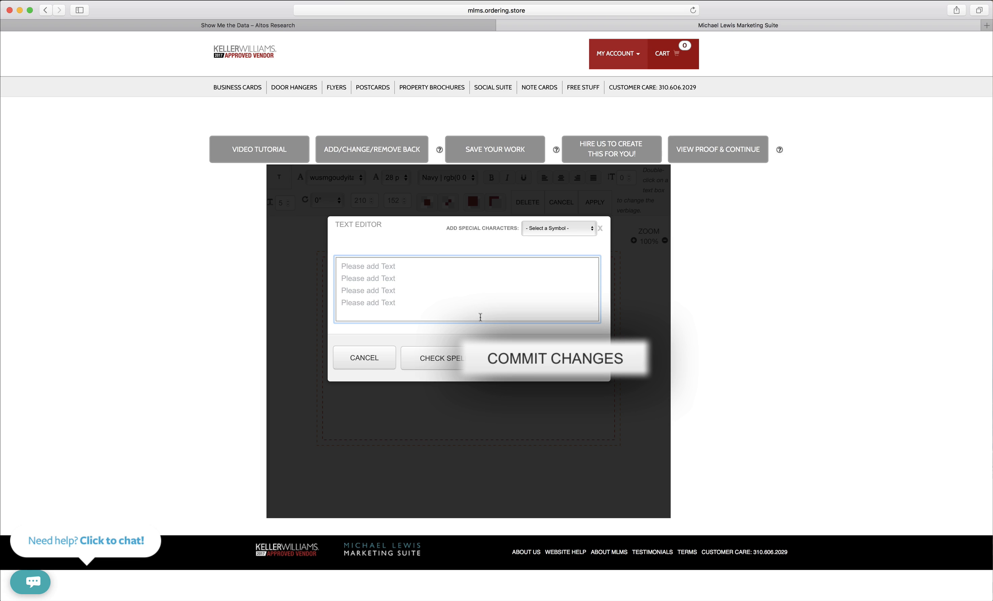
{"action": "left_click", "coordinate": [512, 357]}
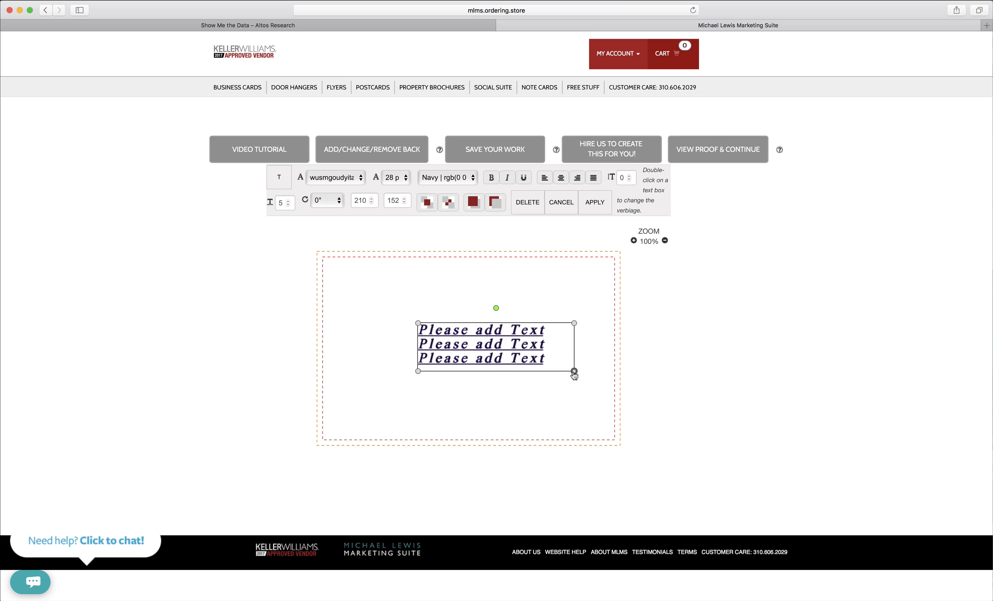
Step: Extend the text box downward to fit all four lines and set the line spacing to 10
{"action": "left_click_drag", "start_coordinate": [574, 371], "coordinate": [575, 423]}
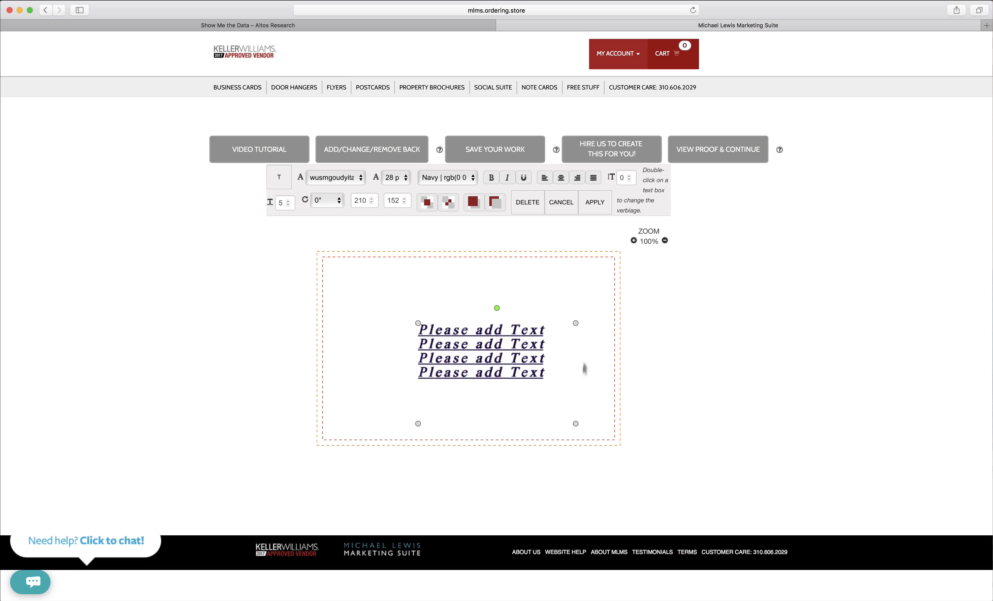
{"action": "left_click", "coordinate": [637, 176]}
{"action": "left_click", "coordinate": [638, 176]}
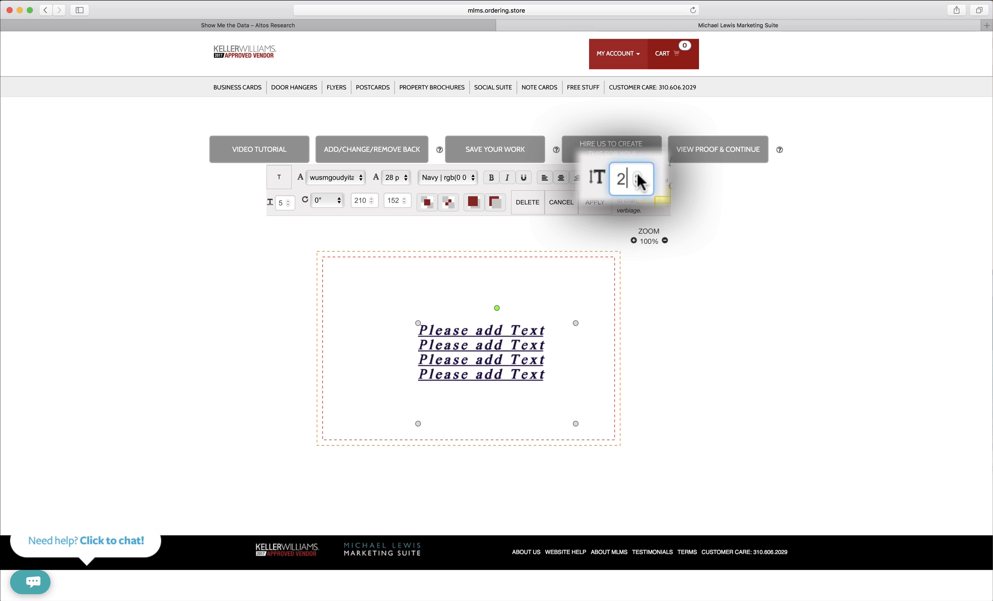
{"action": "left_click", "coordinate": [637, 176]}
{"action": "left_click", "coordinate": [638, 176]}
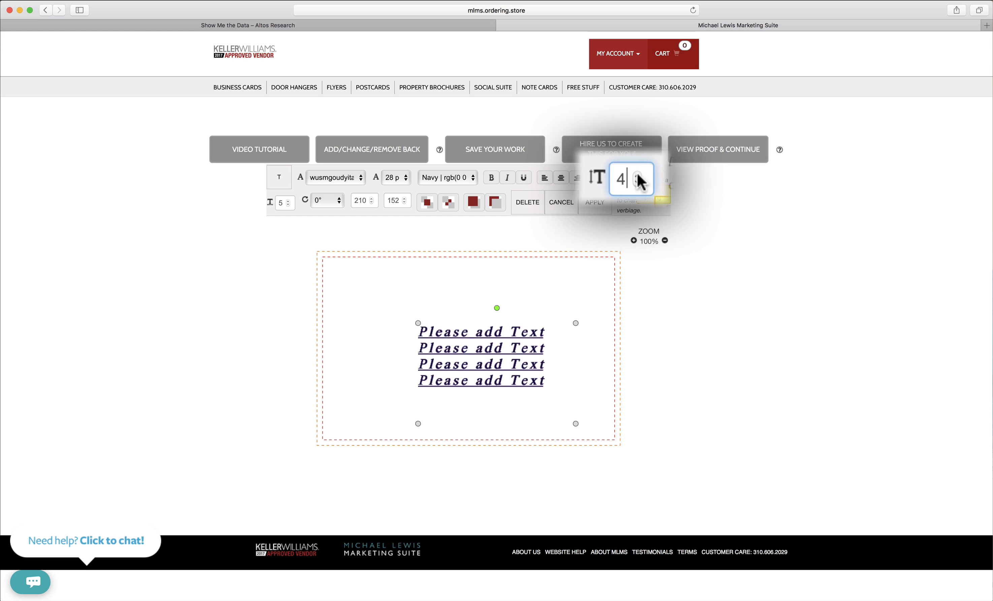
{"action": "left_click", "coordinate": [637, 176]}
{"action": "left_click", "coordinate": [637, 176]}
{"action": "left_click", "coordinate": [638, 176]}
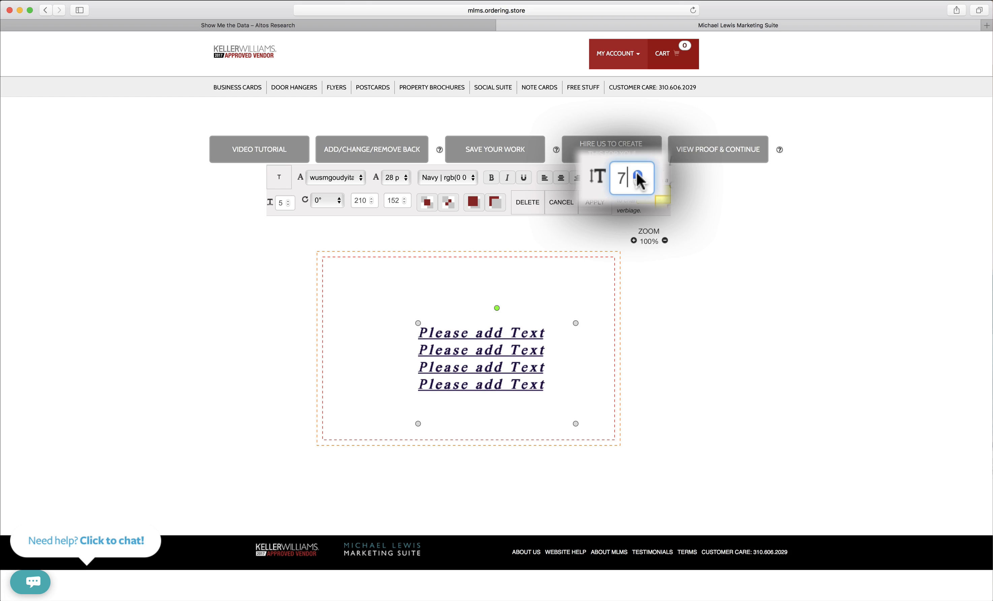
{"action": "left_click", "coordinate": [638, 176]}
{"action": "left_click", "coordinate": [637, 176]}
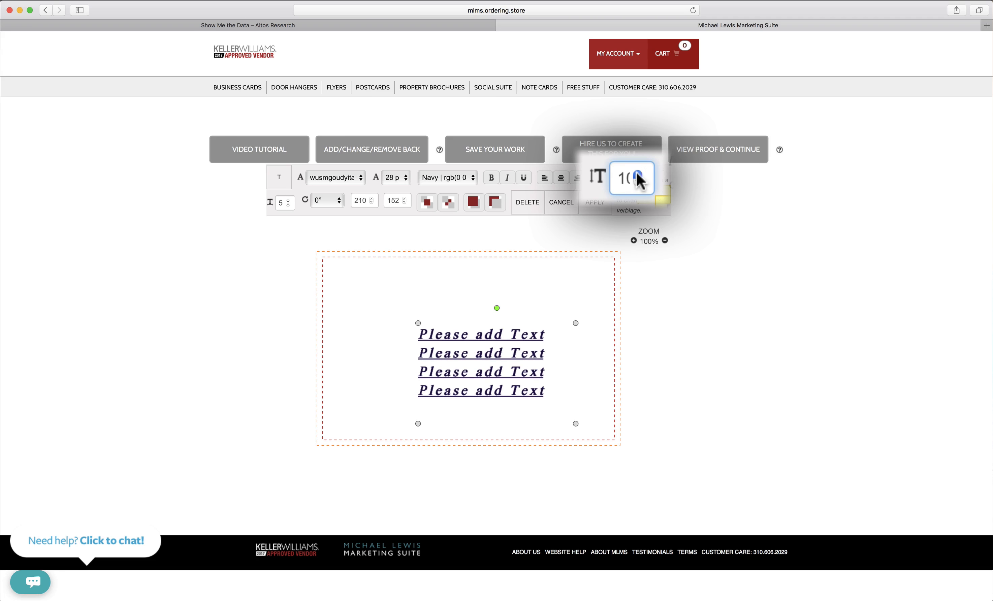
{"action": "left_click", "coordinate": [637, 176]}
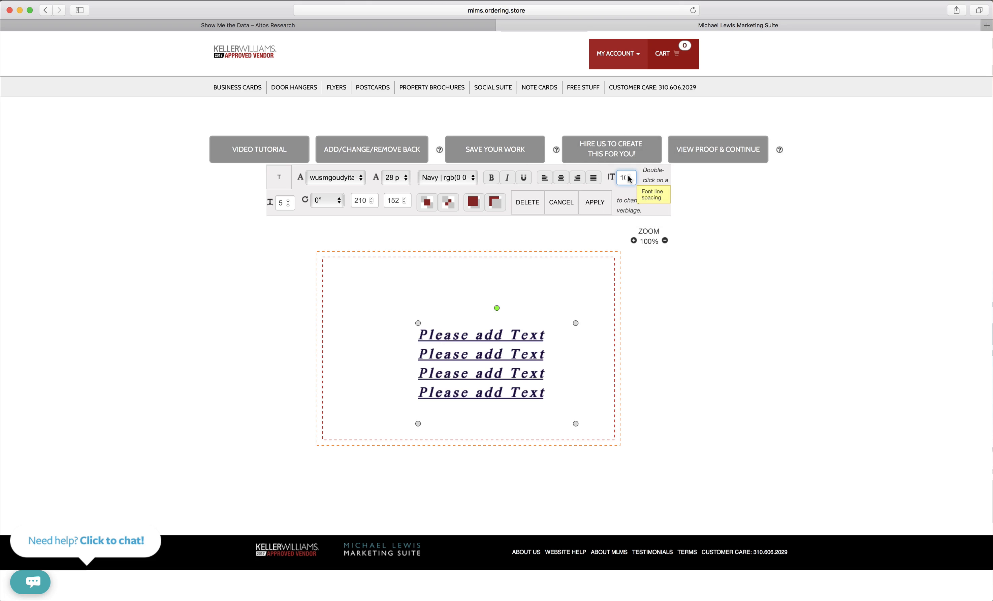
Step: Rotate the text box by 180° and turn it back roughly upright by freehand rotation
{"action": "left_click", "coordinate": [322, 202]}
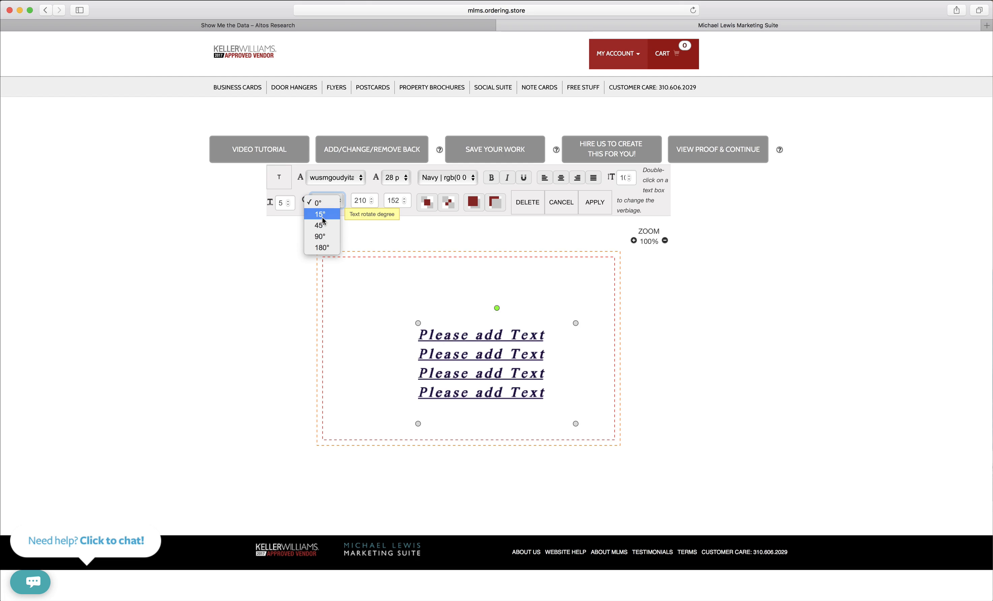
{"action": "left_click", "coordinate": [322, 248]}
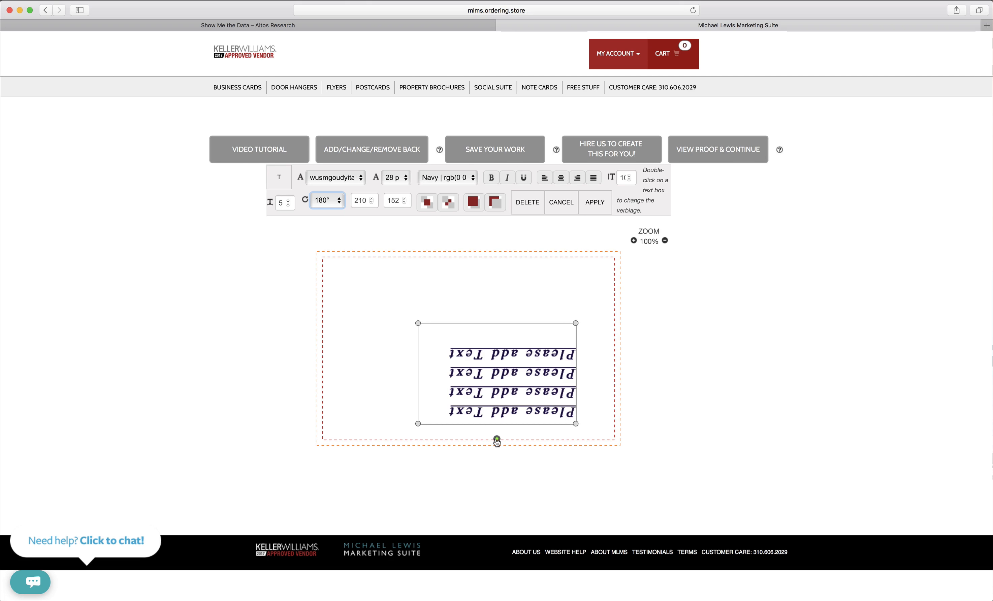
{"action": "left_click_drag", "start_coordinate": [497, 440], "coordinate": [498, 310]}
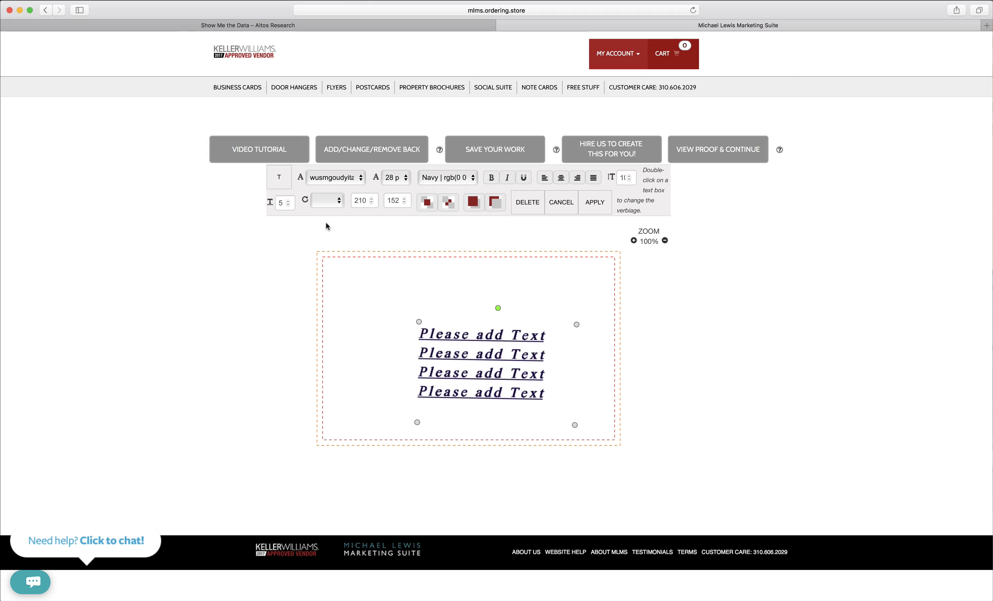
Step: Set the text box's rotation to 0° and move it to the canvas's upper-left corner, at about X 6, Y 9
{"action": "left_click", "coordinate": [325, 206]}
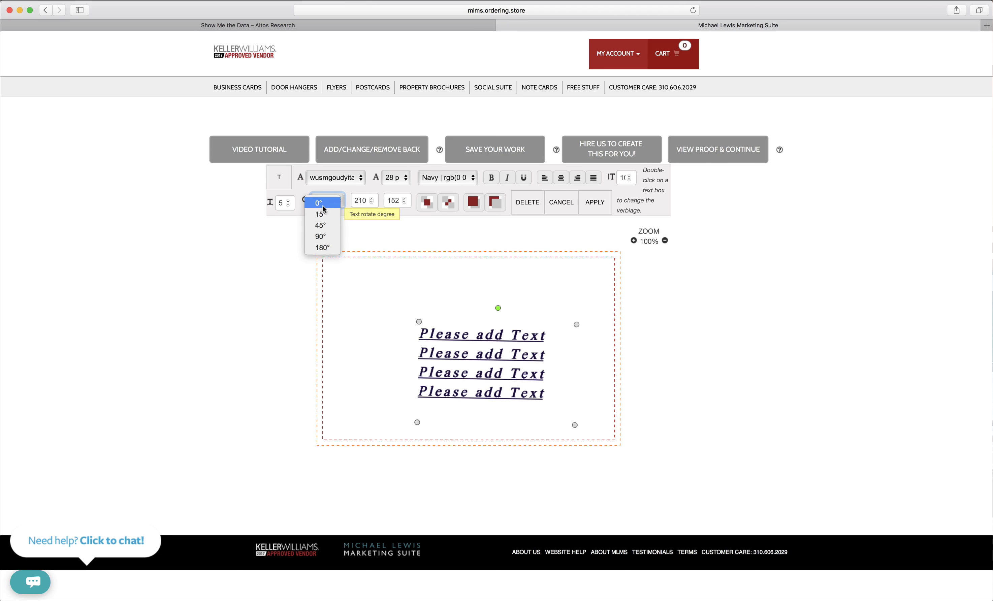
{"action": "left_click", "coordinate": [324, 207]}
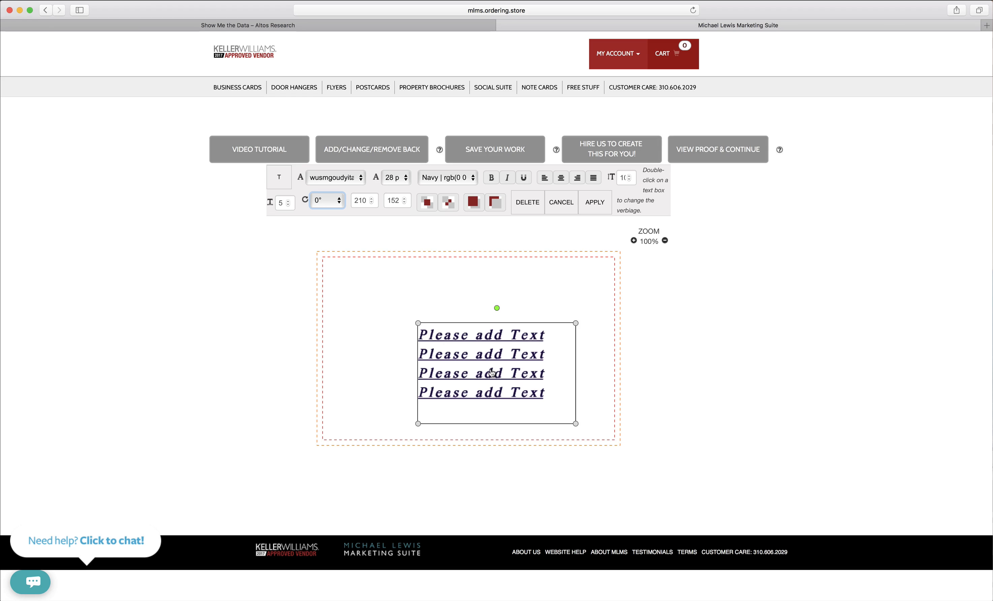
{"action": "left_click_drag", "start_coordinate": [491, 372], "coordinate": [389, 300]}
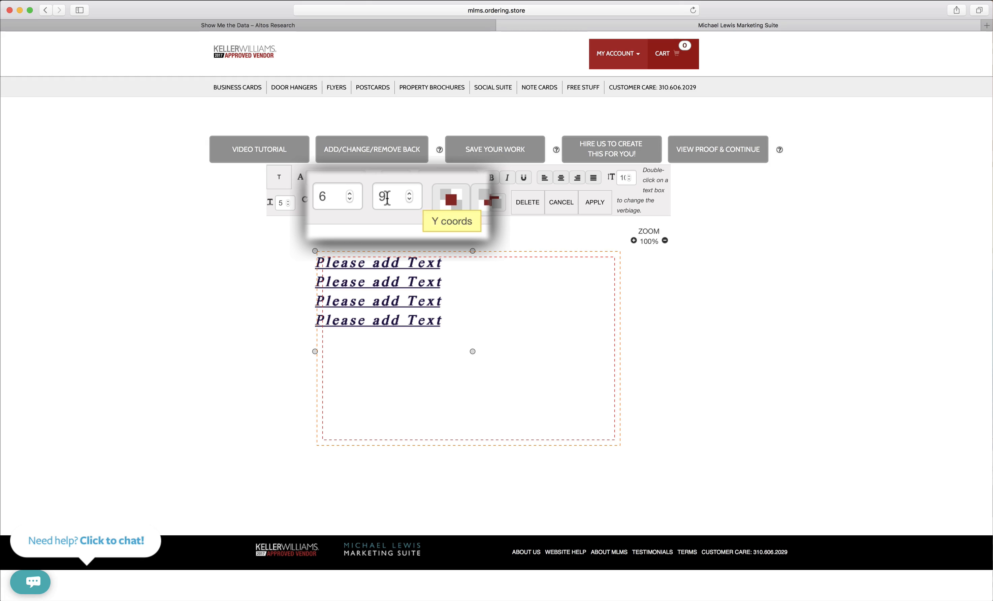
Step: Set the text box's X and Y coordinates both to 0
{"action": "left_click", "coordinate": [349, 199]}
{"action": "left_click", "coordinate": [349, 199]}
{"action": "left_click", "coordinate": [350, 199]}
{"action": "left_click", "coordinate": [349, 199]}
{"action": "left_click", "coordinate": [349, 199]}
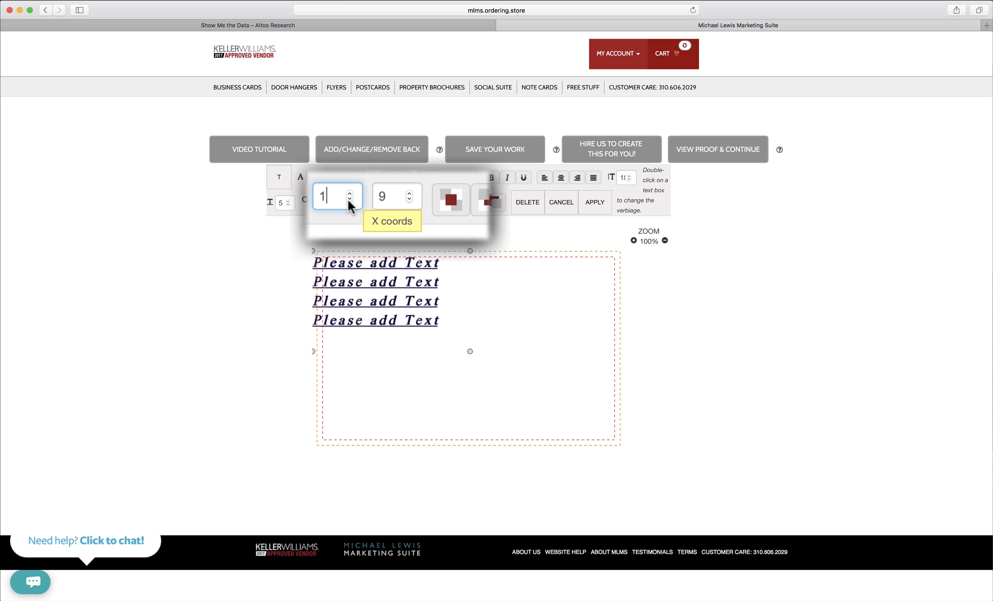
{"action": "left_click", "coordinate": [349, 200]}
{"action": "left_click", "coordinate": [407, 199]}
{"action": "left_click", "coordinate": [406, 199]}
{"action": "left_click", "coordinate": [406, 199]}
{"action": "left_click", "coordinate": [406, 199]}
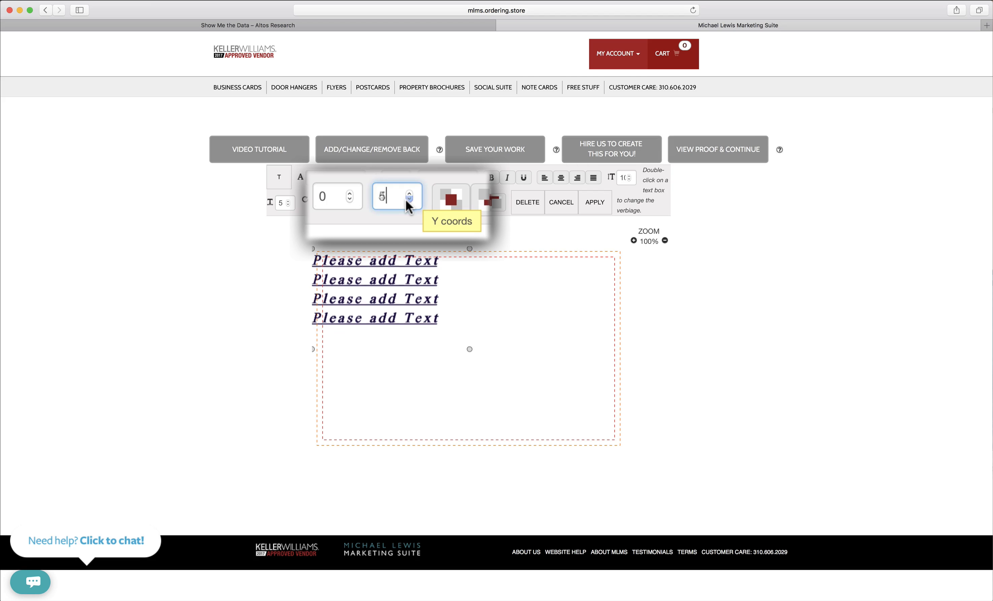
{"action": "left_click", "coordinate": [409, 198]}
{"action": "left_click", "coordinate": [409, 198]}
{"action": "left_click", "coordinate": [409, 198]}
{"action": "left_click", "coordinate": [409, 199]}
{"action": "left_click", "coordinate": [409, 199]}
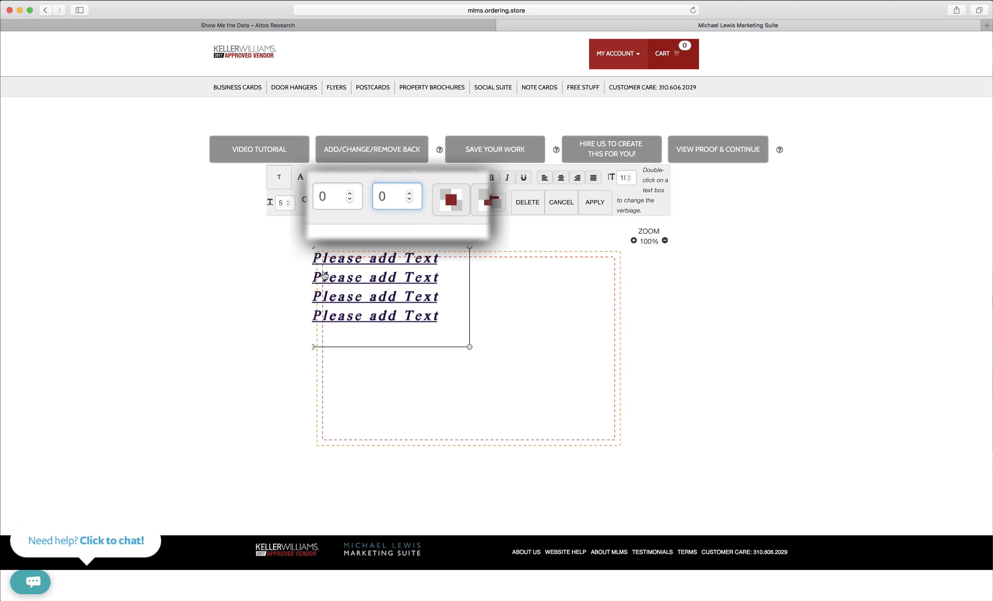
Step: Reposition the text box inside the safe zone at about X 55, Y 54 and apply the text changes
{"action": "left_click_drag", "start_coordinate": [324, 276], "coordinate": [494, 276]}
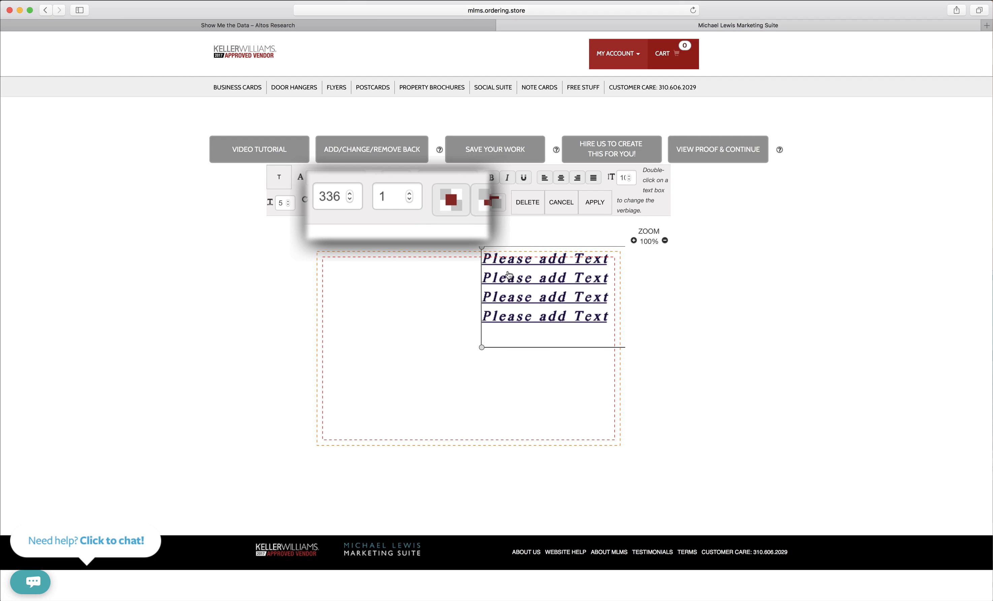
{"action": "left_click_drag", "start_coordinate": [509, 275], "coordinate": [339, 354]}
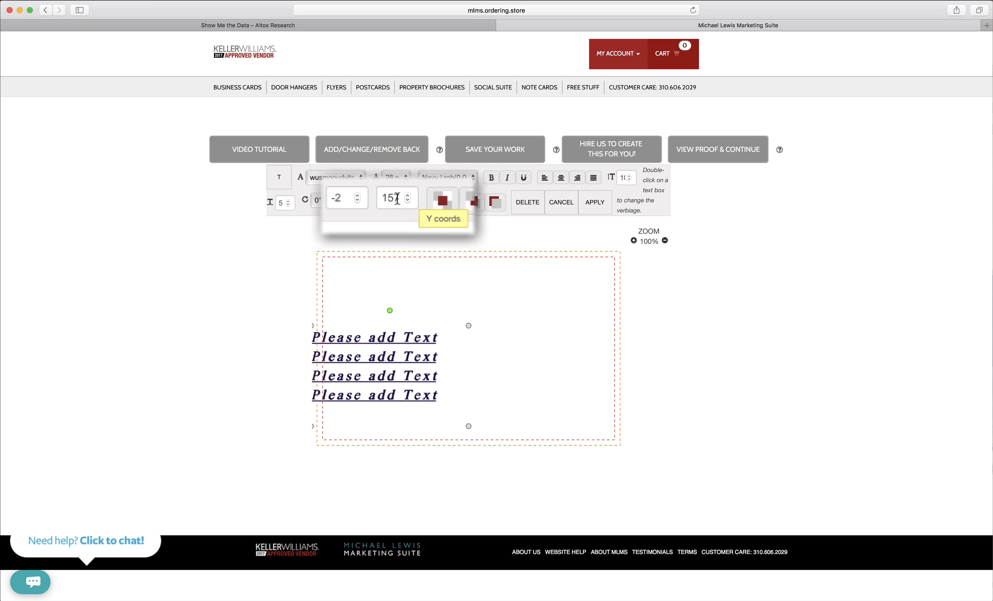
{"action": "left_click_drag", "start_coordinate": [365, 361], "coordinate": [394, 306]}
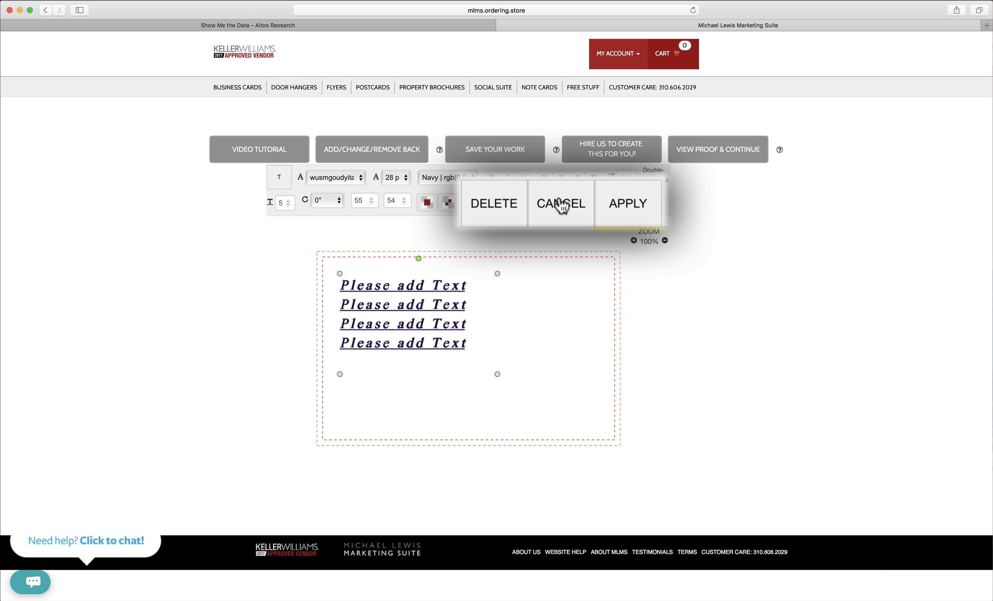
{"action": "left_click", "coordinate": [605, 212]}
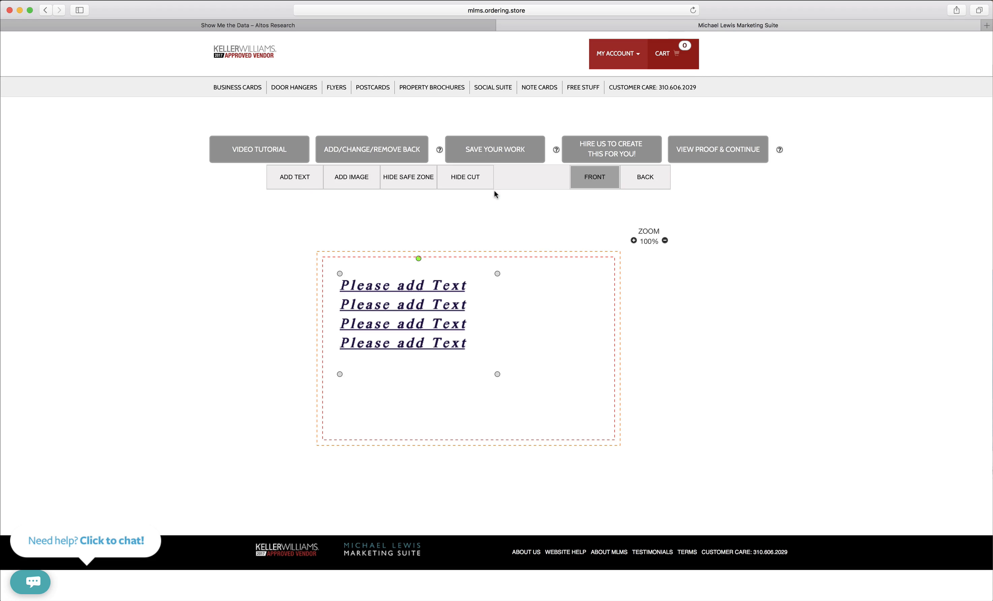
{"action": "left_click", "coordinate": [417, 365]}
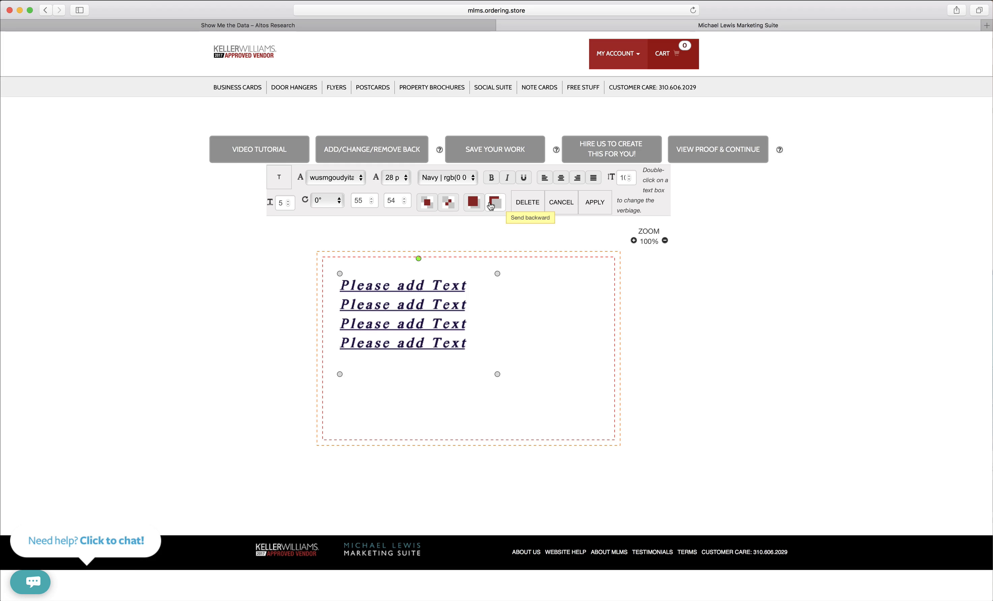
{"action": "left_click", "coordinate": [594, 204]}
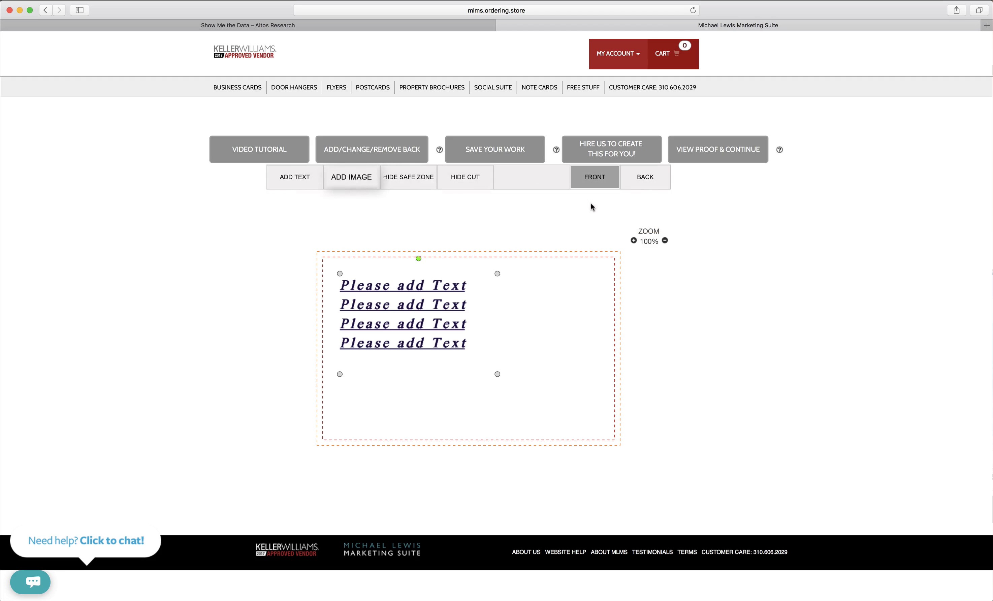
Step: Add an image placeholder, bring the text box in front of it, and send the text box back behind it
{"action": "left_click", "coordinate": [348, 181]}
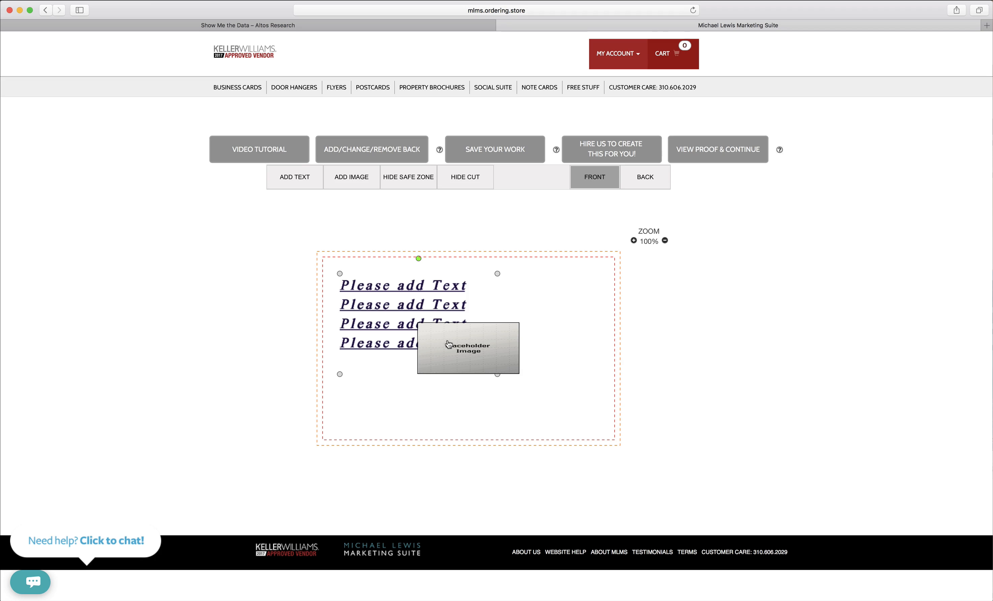
{"action": "left_click", "coordinate": [387, 315]}
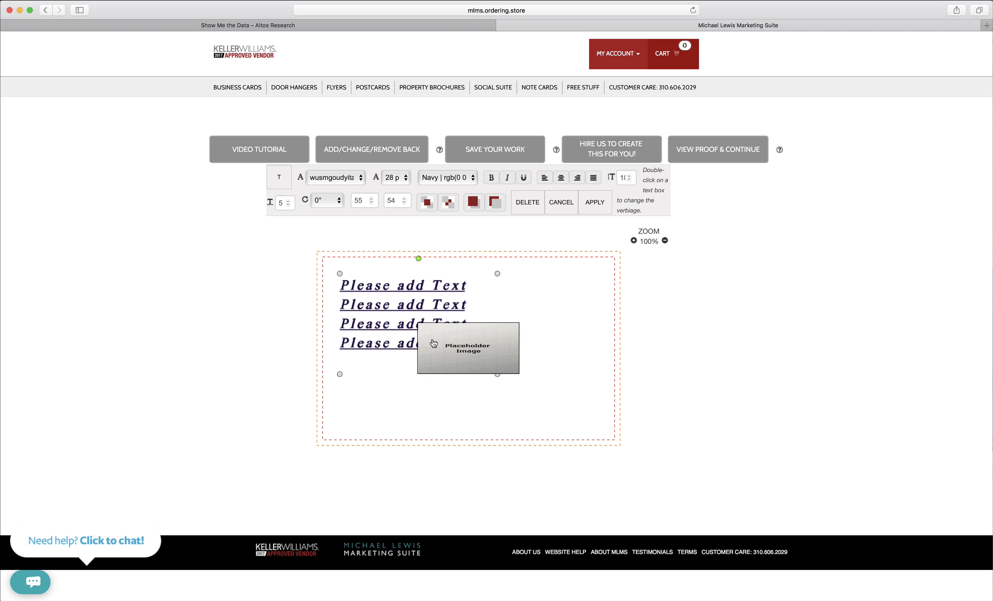
{"action": "left_click", "coordinate": [472, 203]}
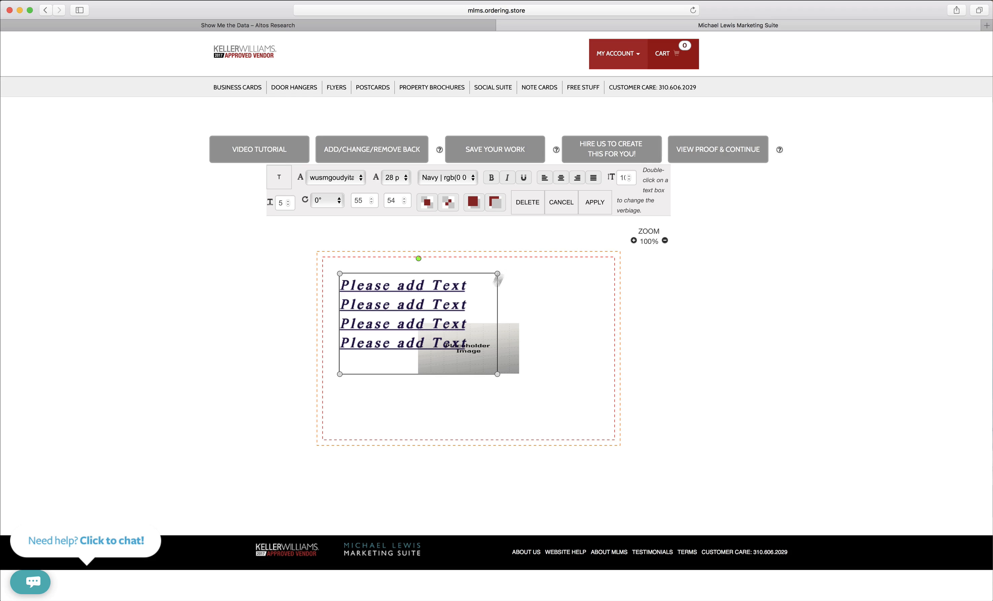
{"action": "left_click", "coordinate": [495, 202]}
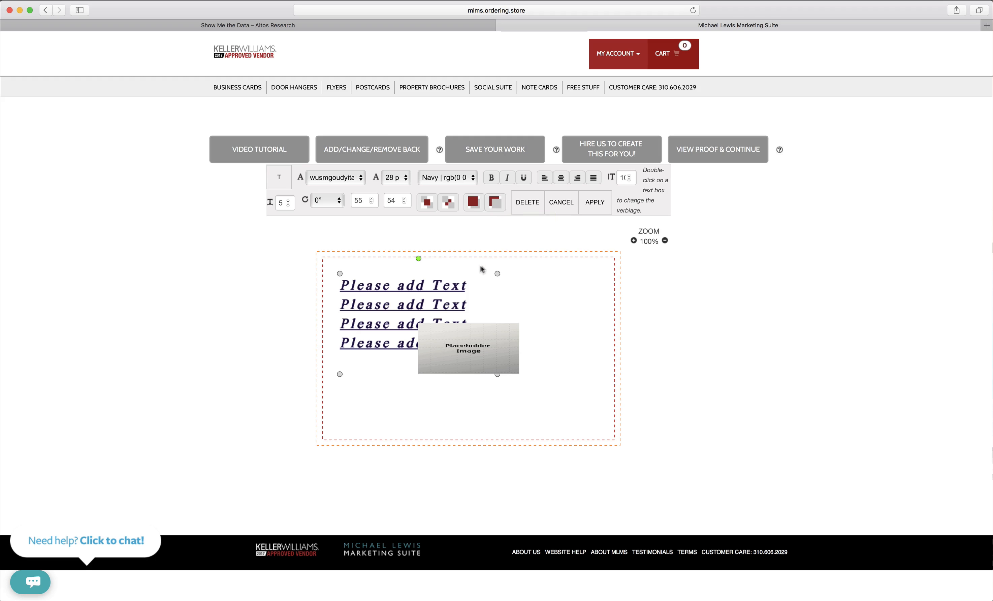
Step: Separate the two objects by moving the text box to about X 15, Y 240 and the placeholder image to about X 174, Y 73
{"action": "left_click_drag", "start_coordinate": [479, 356], "coordinate": [551, 335]}
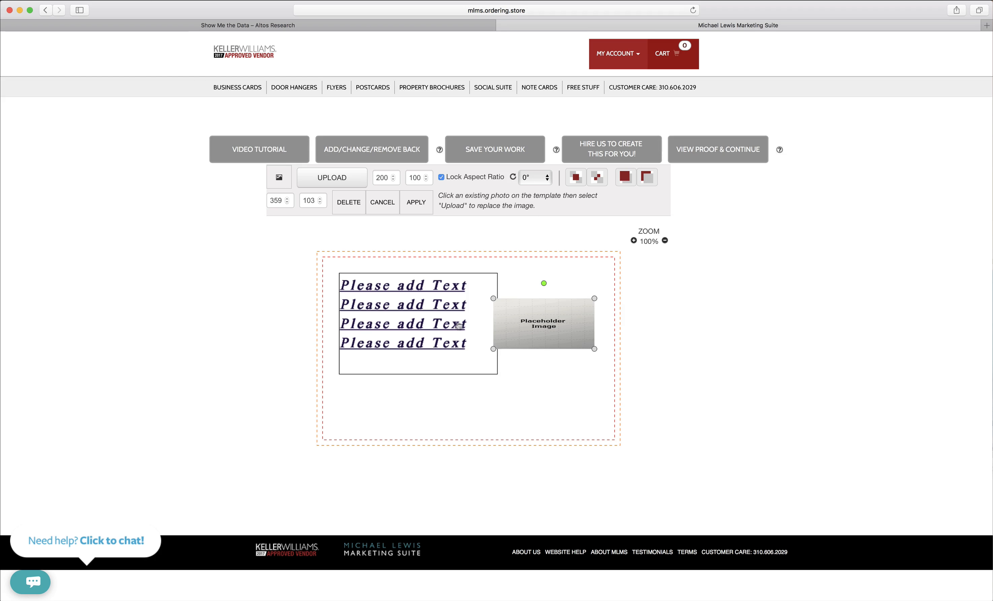
{"action": "left_click_drag", "start_coordinate": [424, 313], "coordinate": [404, 407]}
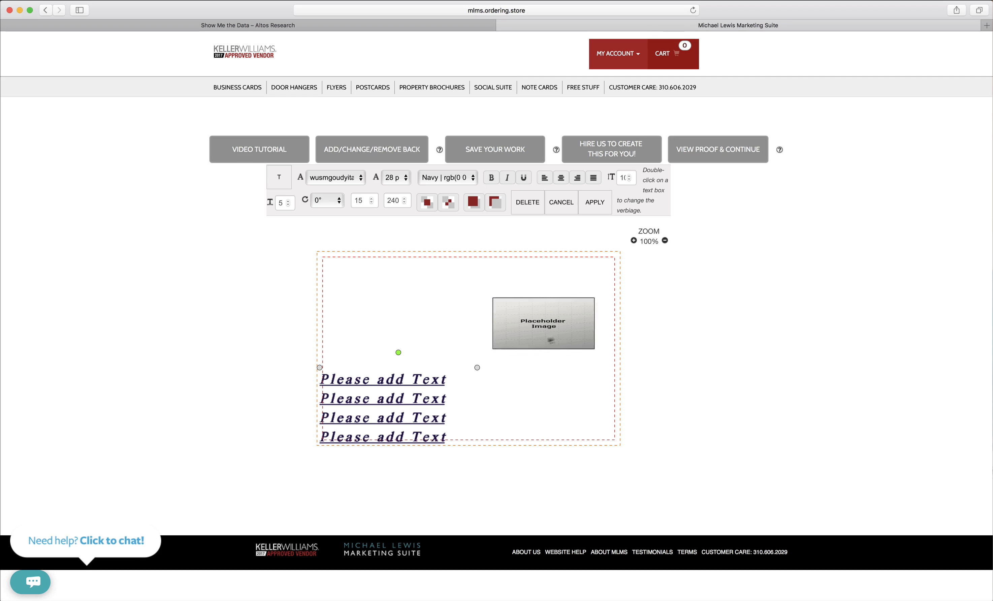
{"action": "left_click_drag", "start_coordinate": [559, 337], "coordinate": [464, 322]}
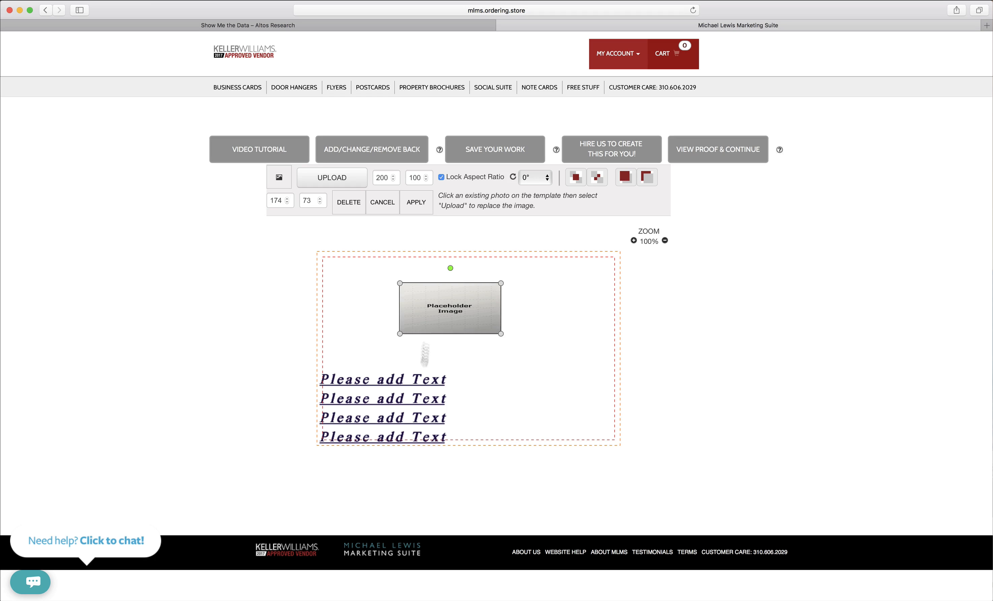
{"action": "left_click", "coordinate": [405, 401]}
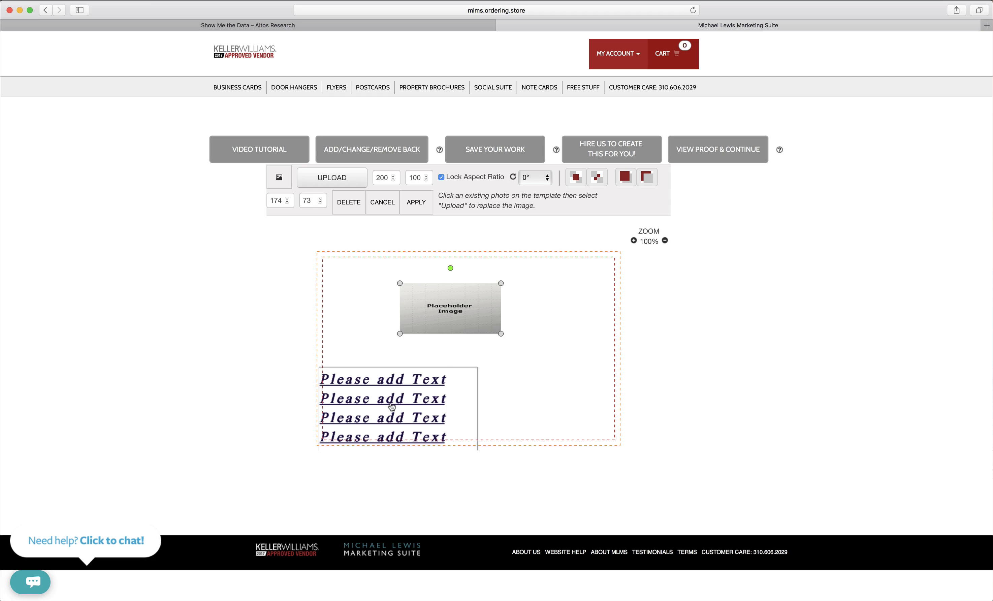
{"action": "left_click", "coordinate": [438, 309]}
{"action": "left_click", "coordinate": [403, 398]}
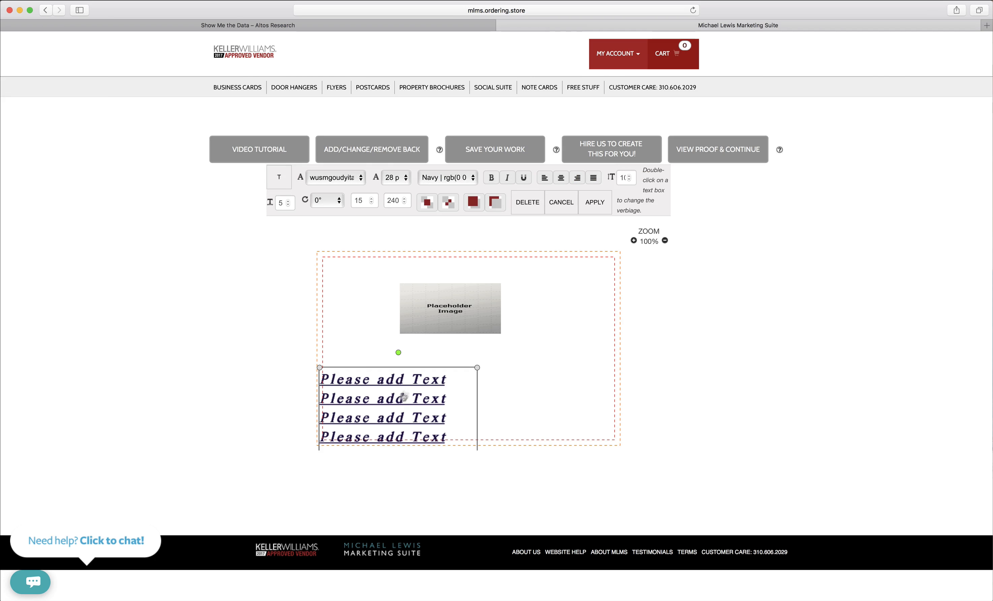
Step: Upload Backyard.jpg from the House folder and insert it into the placeholder image
{"action": "left_click", "coordinate": [451, 314]}
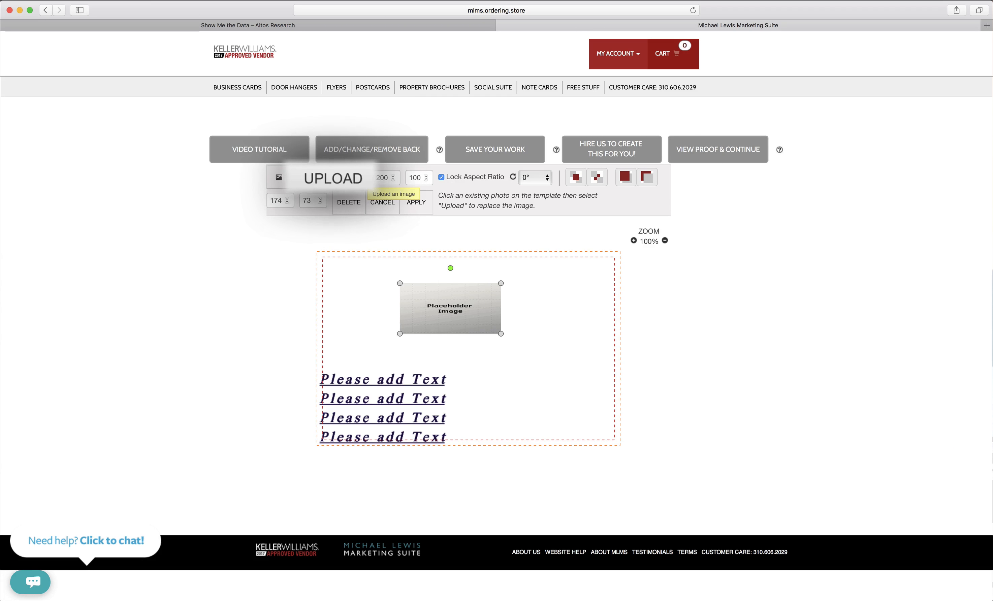
{"action": "left_click", "coordinate": [333, 180]}
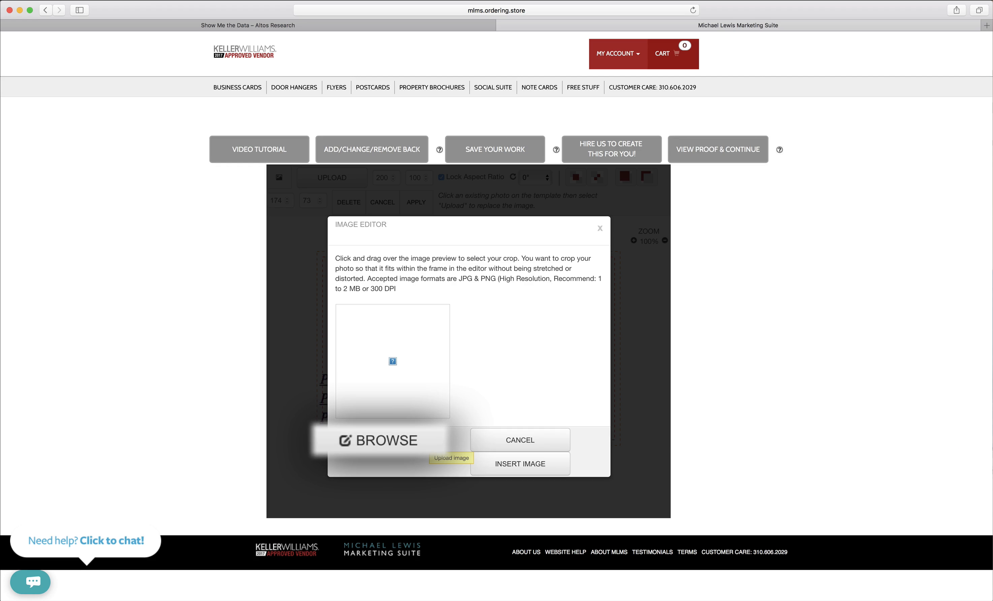
{"action": "left_click", "coordinate": [421, 444]}
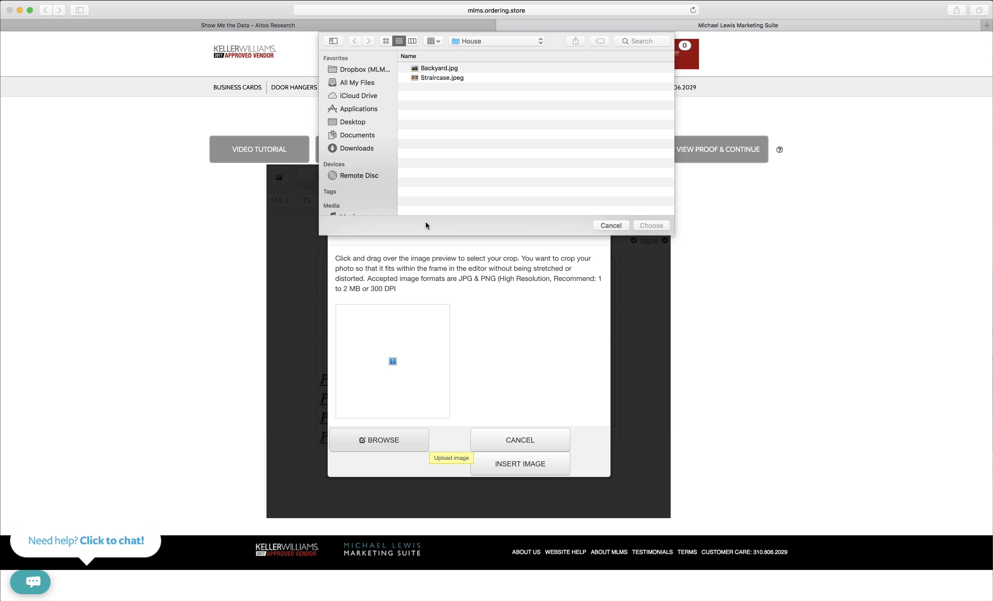
{"action": "left_click", "coordinate": [429, 68]}
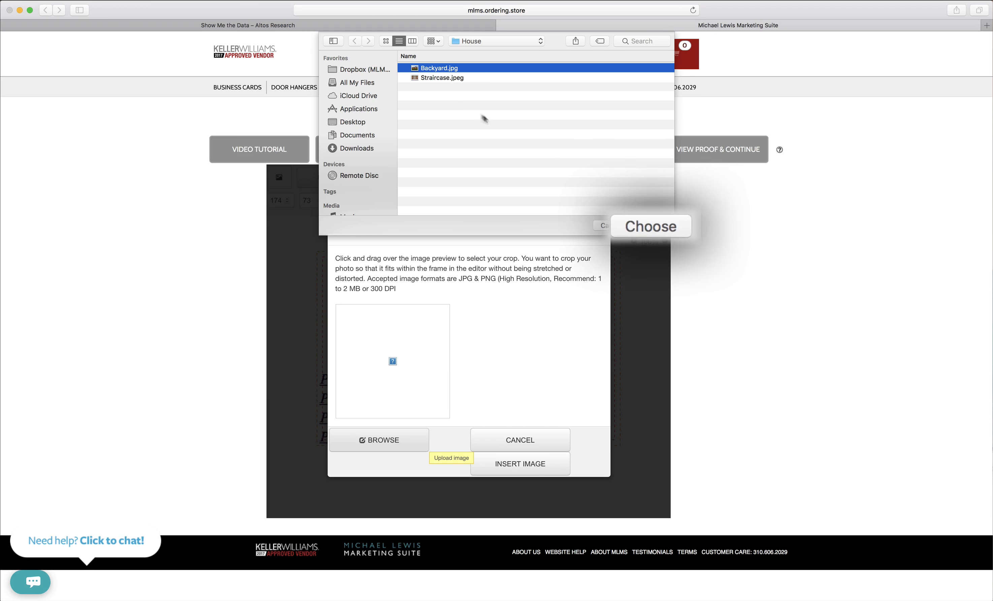
{"action": "left_click", "coordinate": [649, 226]}
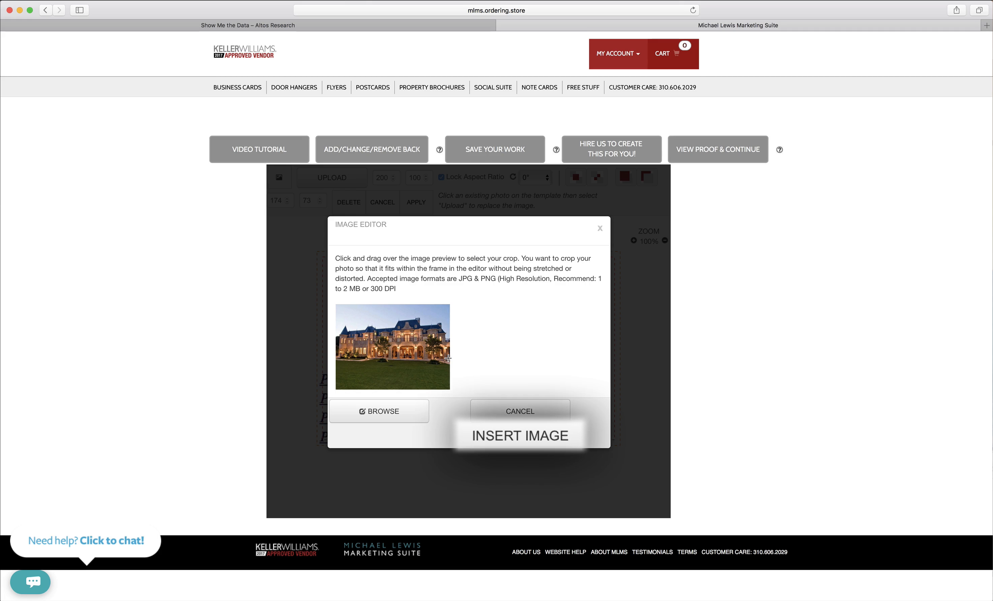
{"action": "left_click", "coordinate": [506, 436]}
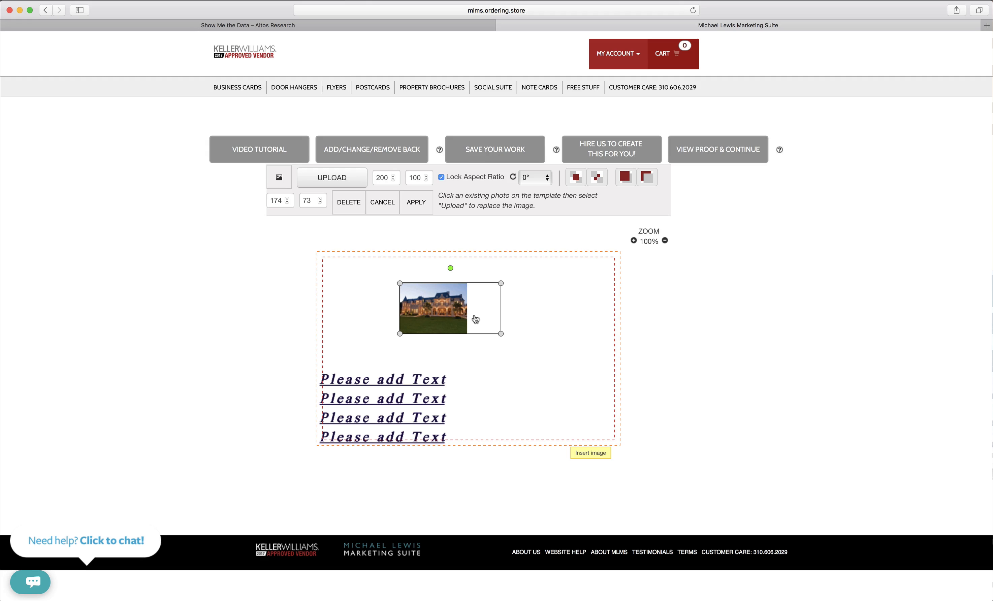
Step: Resize the image box to about 266 × 116 and re-crop the house photo across its full width, trimming sky and lawn to fill the frame
{"action": "left_click_drag", "start_coordinate": [502, 334], "coordinate": [448, 358]}
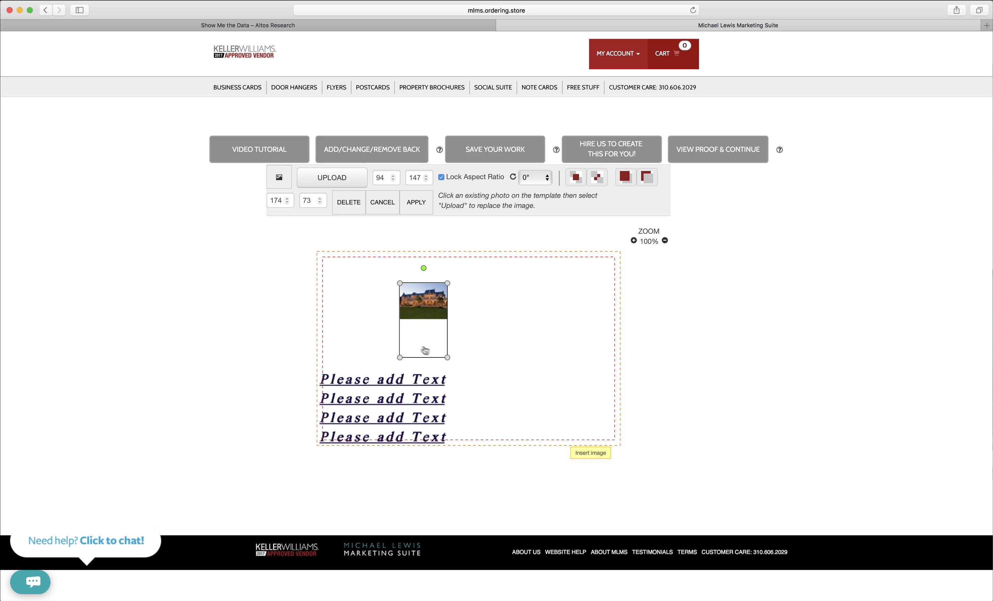
{"action": "left_click_drag", "start_coordinate": [448, 359], "coordinate": [533, 344]}
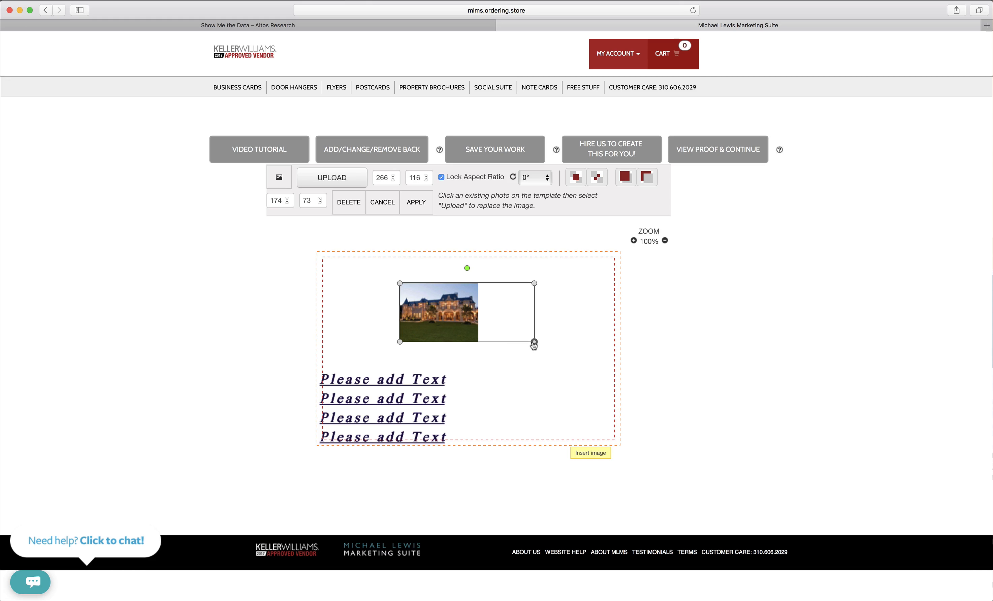
{"action": "left_click", "coordinate": [343, 185]}
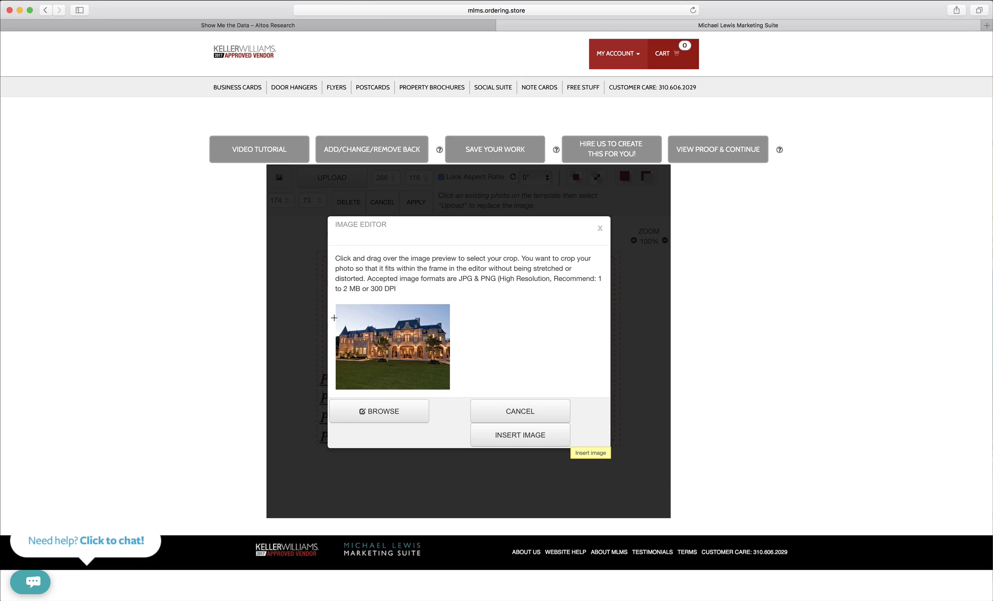
{"action": "left_click_drag", "start_coordinate": [334, 318], "coordinate": [437, 376]}
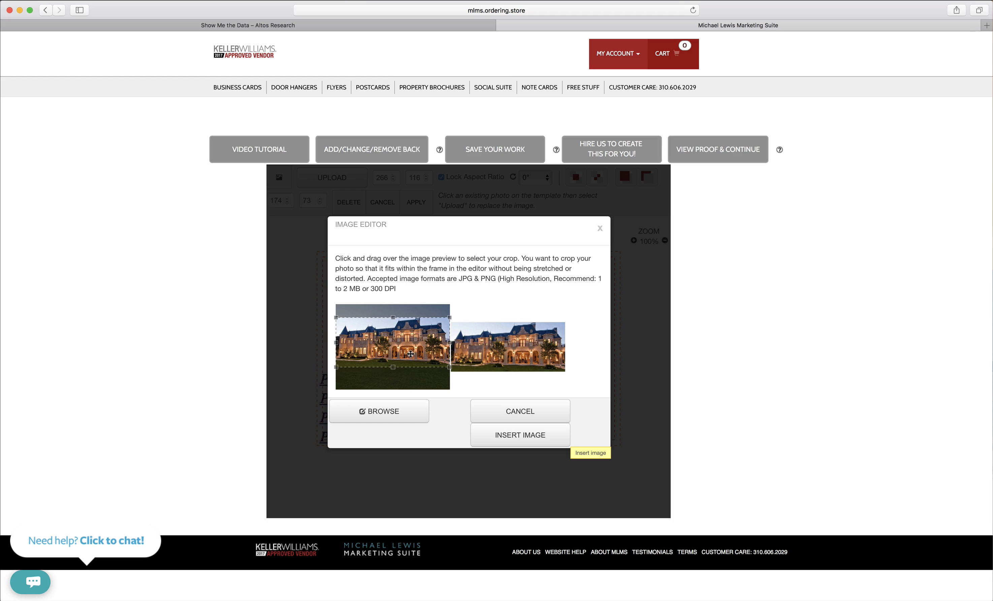
{"action": "left_click_drag", "start_coordinate": [391, 345], "coordinate": [391, 343]}
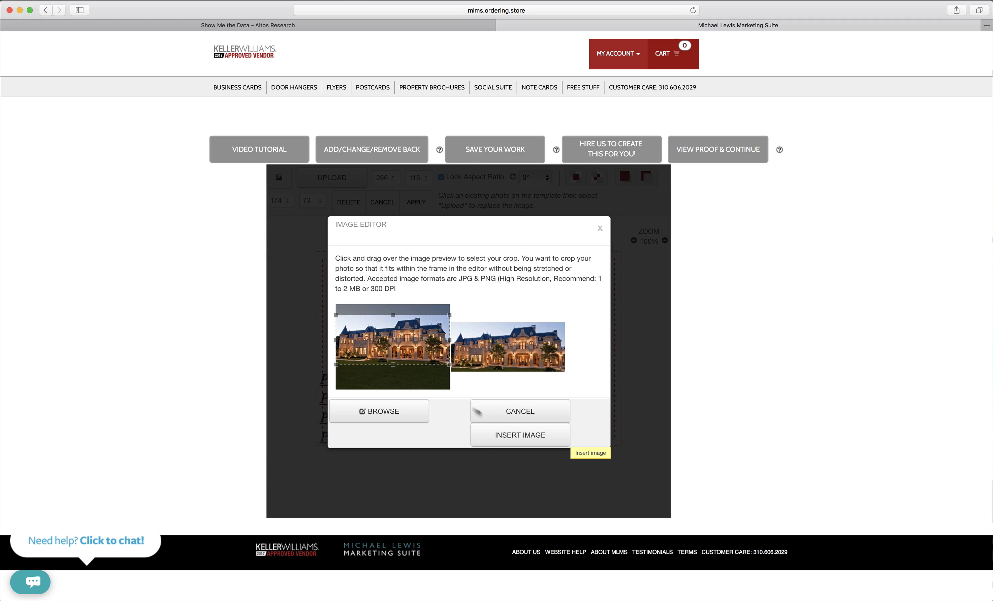
{"action": "left_click", "coordinate": [489, 445]}
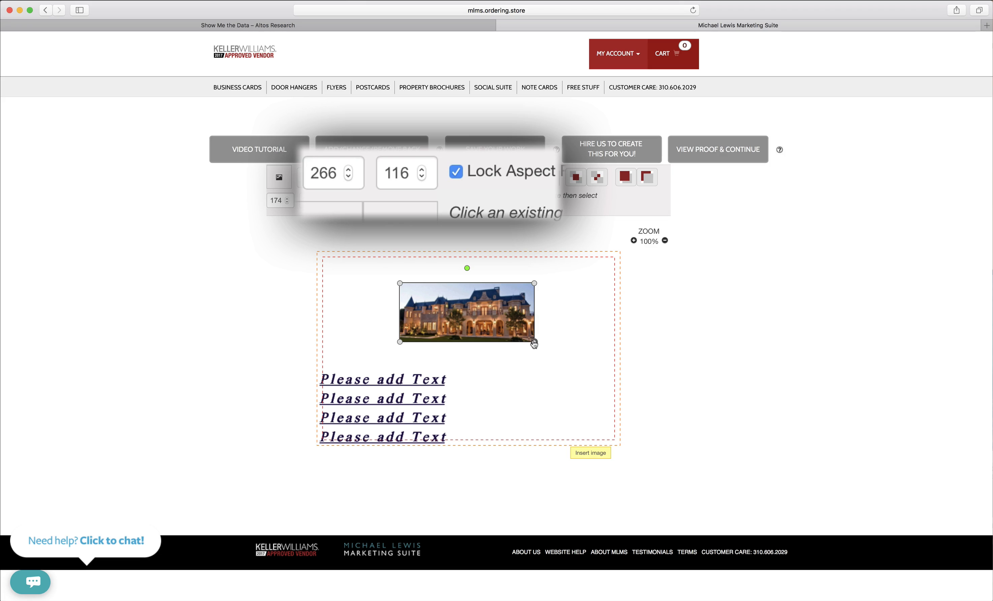
Step: Reshape the house image's box to about 208 × 150 and set its height to 152
{"action": "left_click_drag", "start_coordinate": [534, 342], "coordinate": [506, 359]}
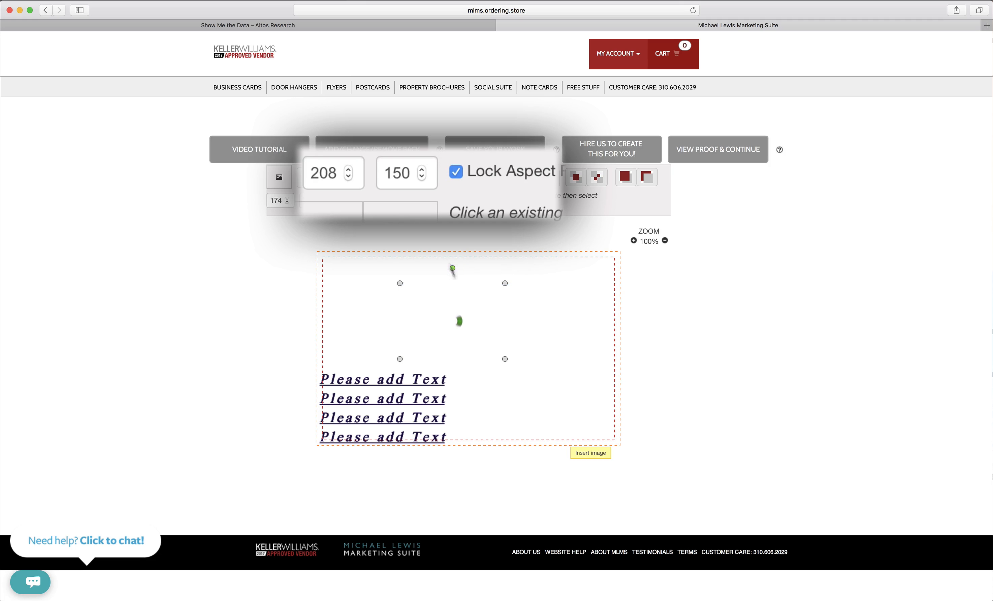
{"action": "left_click", "coordinate": [422, 170]}
{"action": "left_click", "coordinate": [422, 170]}
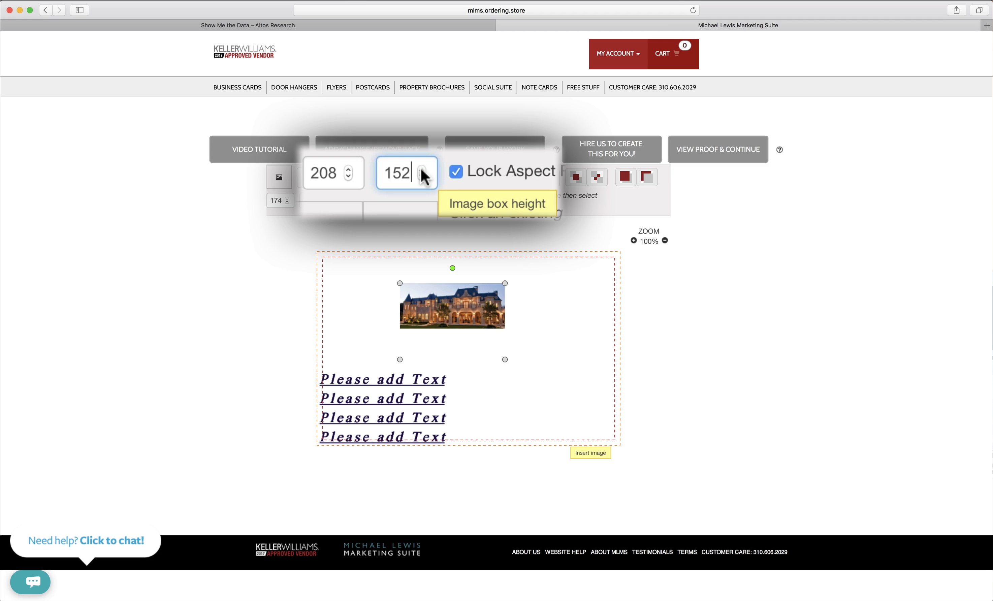
Step: Set the house image box's height to 154, tilt the image slightly clockwise and reset its rotation to 0°
{"action": "left_click", "coordinate": [422, 169]}
{"action": "left_click", "coordinate": [422, 170]}
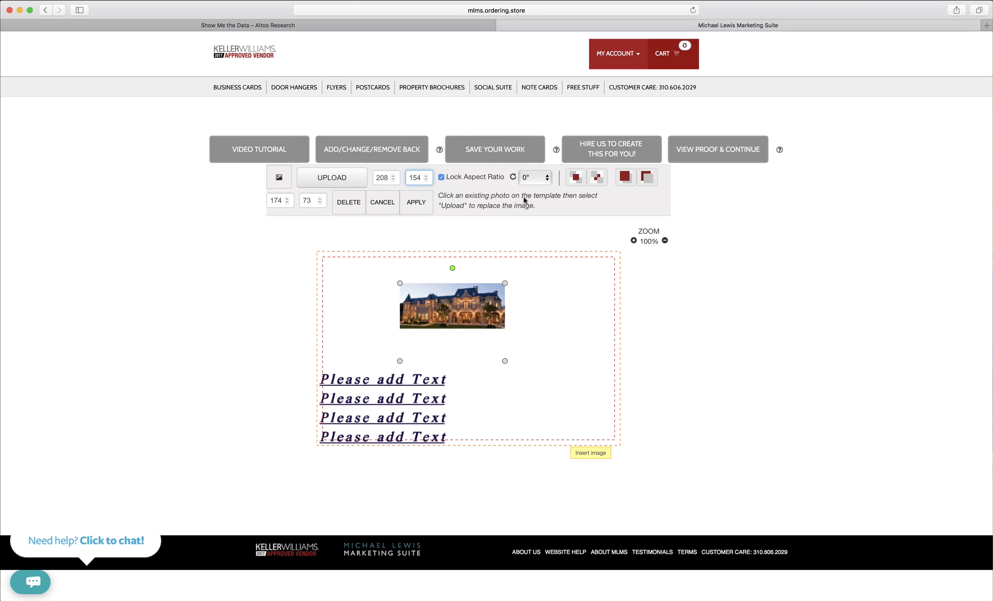
{"action": "left_click", "coordinate": [528, 182]}
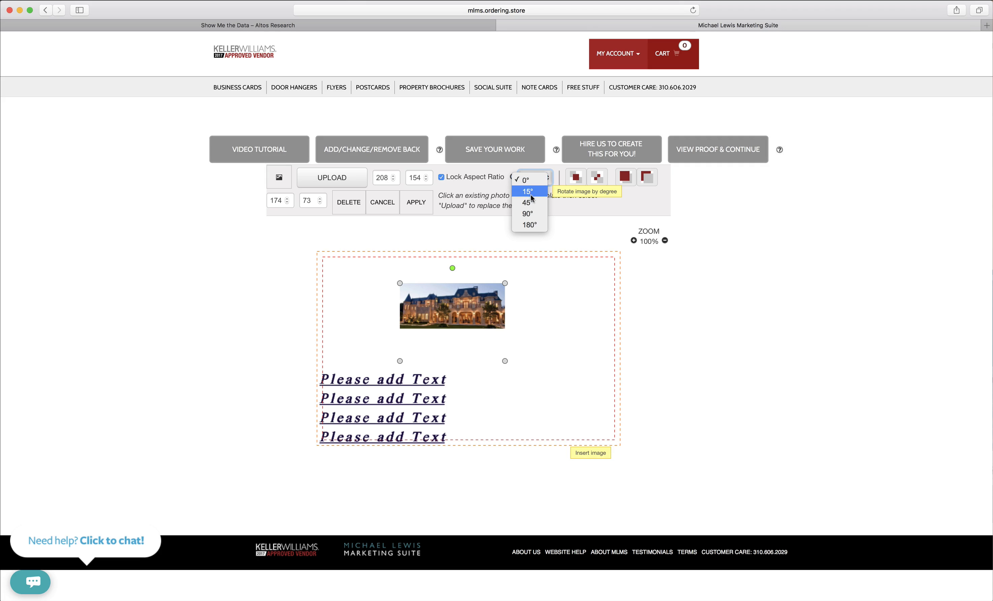
{"action": "left_click", "coordinate": [533, 182]}
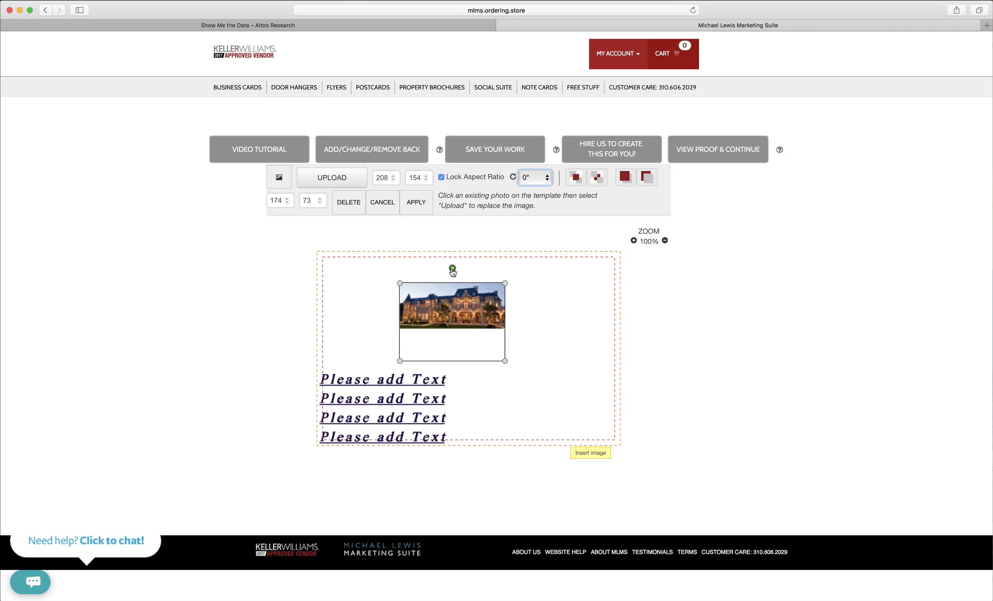
{"action": "mouse_move", "coordinate": [452, 269]}
{"action": "left_mouse_down"}
{"action": "mouse_move", "coordinate": [468, 275]}
{"action": "mouse_move", "coordinate": [495, 323]}
{"action": "mouse_move", "coordinate": [401, 348]}
{"action": "mouse_move", "coordinate": [409, 296]}
{"action": "mouse_move", "coordinate": [454, 277]}
{"action": "left_mouse_up"}
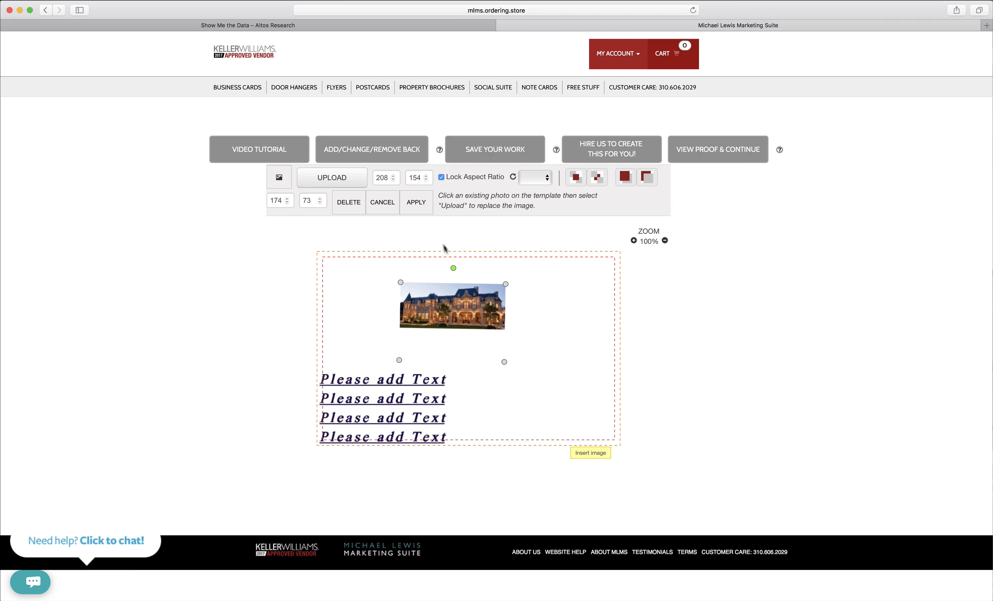
{"action": "left_click", "coordinate": [529, 178]}
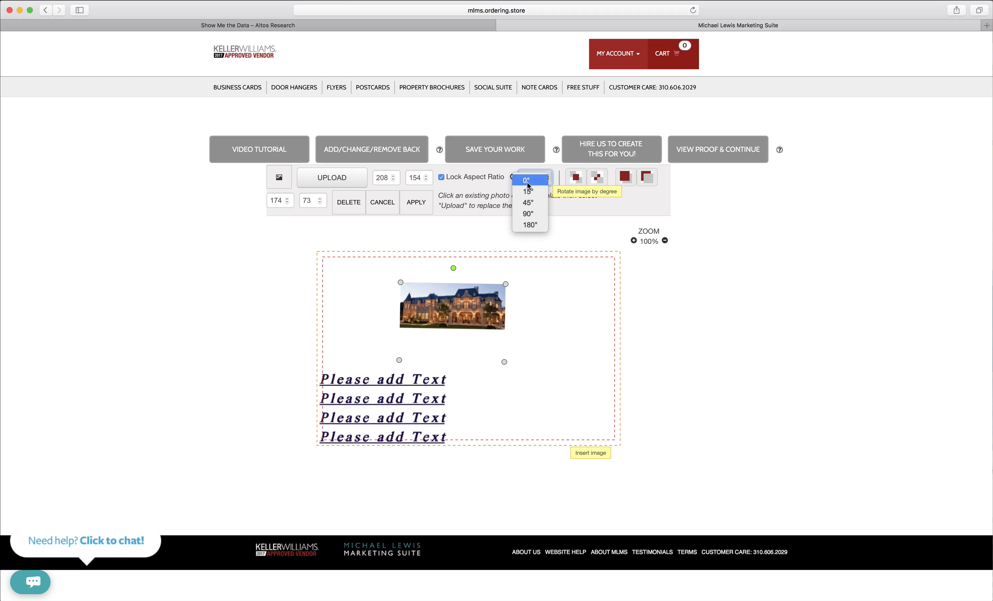
{"action": "left_click", "coordinate": [528, 182]}
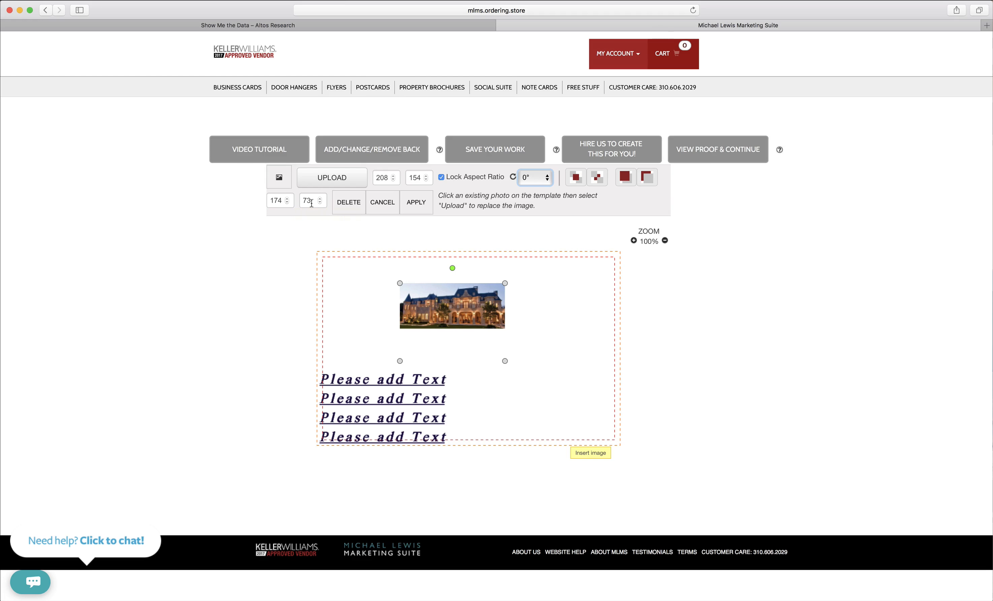
Step: Clear the postcard front by moving the house image to X 0, Y 0 and deleting both it and the text box
{"action": "left_click_drag", "start_coordinate": [415, 305], "coordinate": [327, 268]}
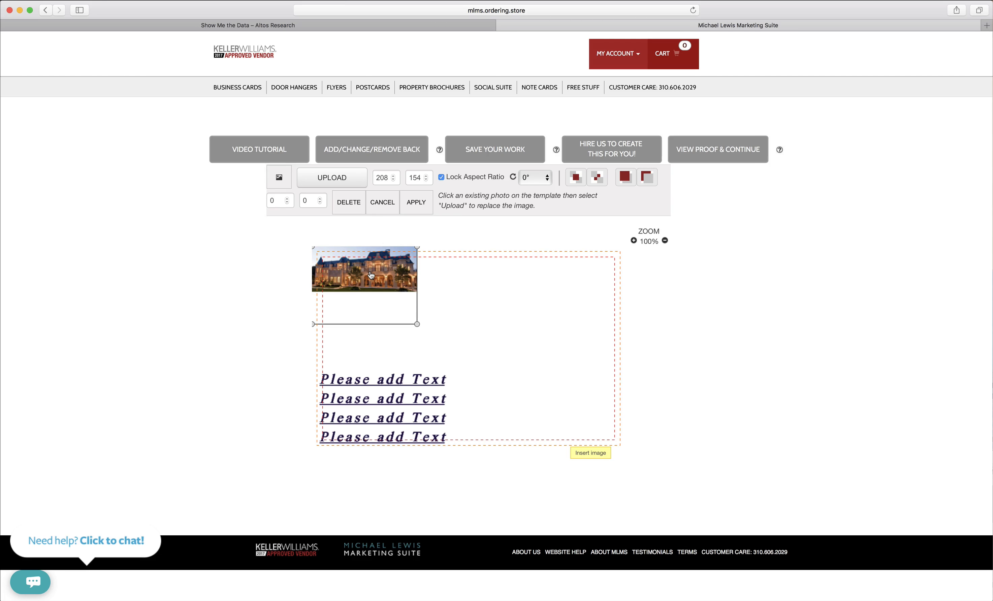
{"action": "left_click", "coordinate": [347, 208]}
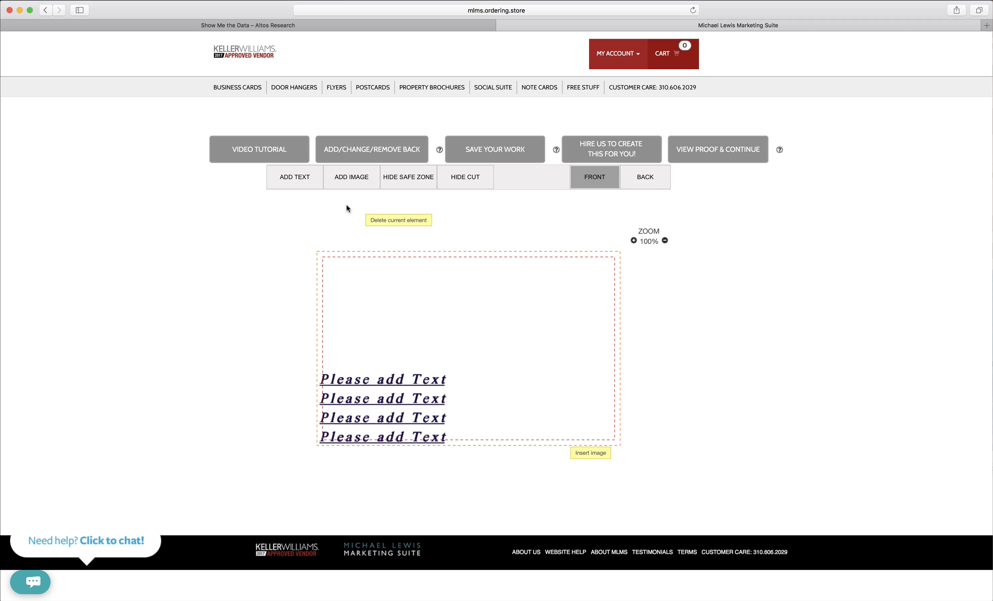
{"action": "left_click", "coordinate": [370, 395]}
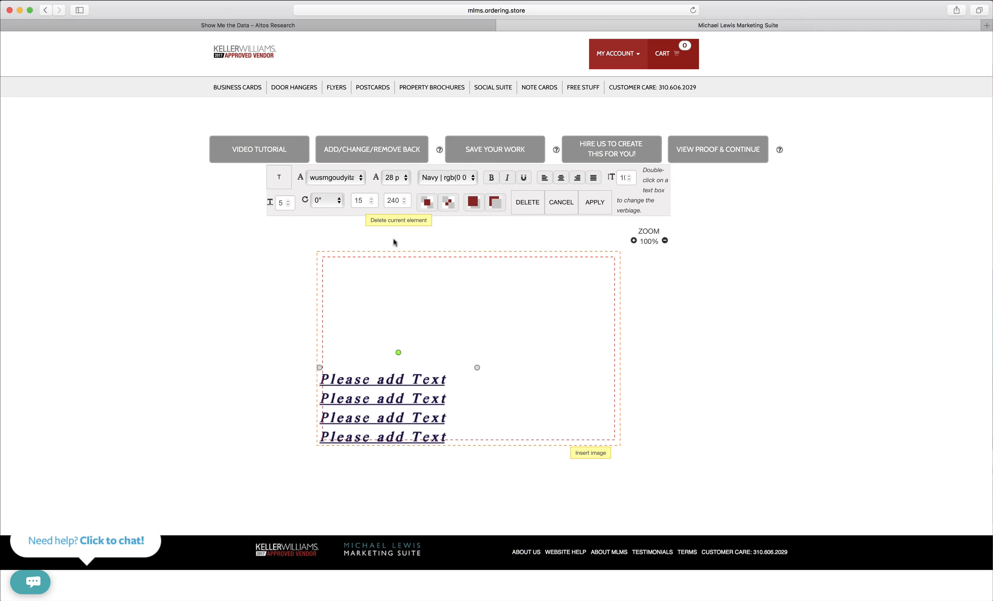
{"action": "left_click", "coordinate": [527, 202]}
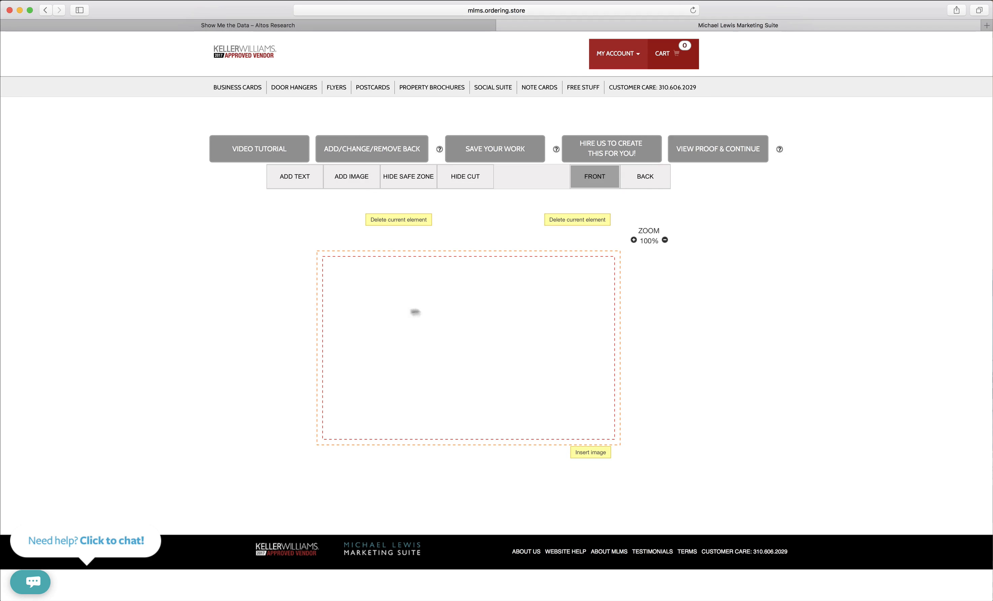
Step: Add two placeholder images to the blank front and move one of them to about X 55, Y 28
{"action": "left_click", "coordinate": [348, 180]}
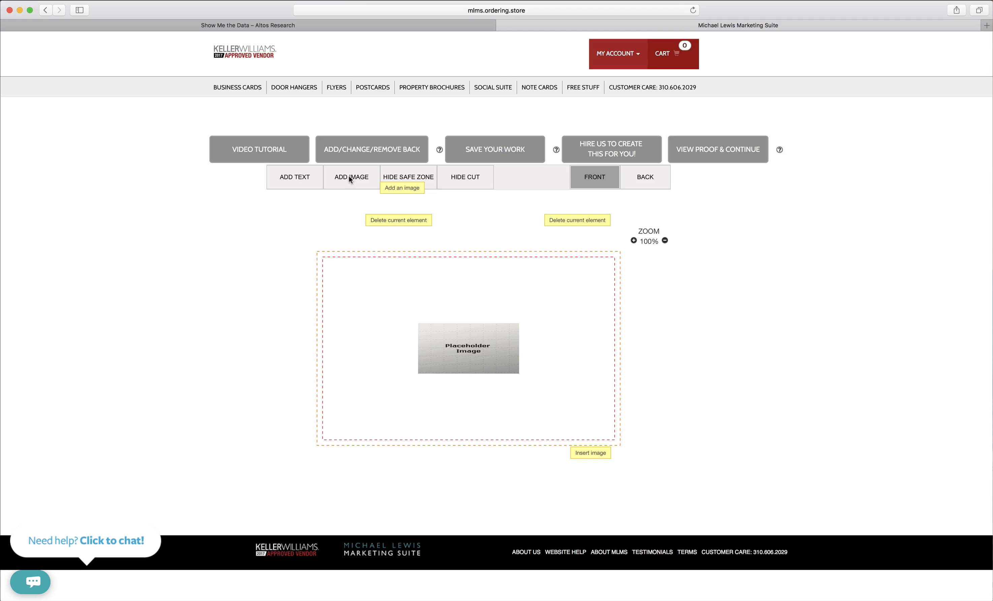
{"action": "left_click", "coordinate": [448, 349]}
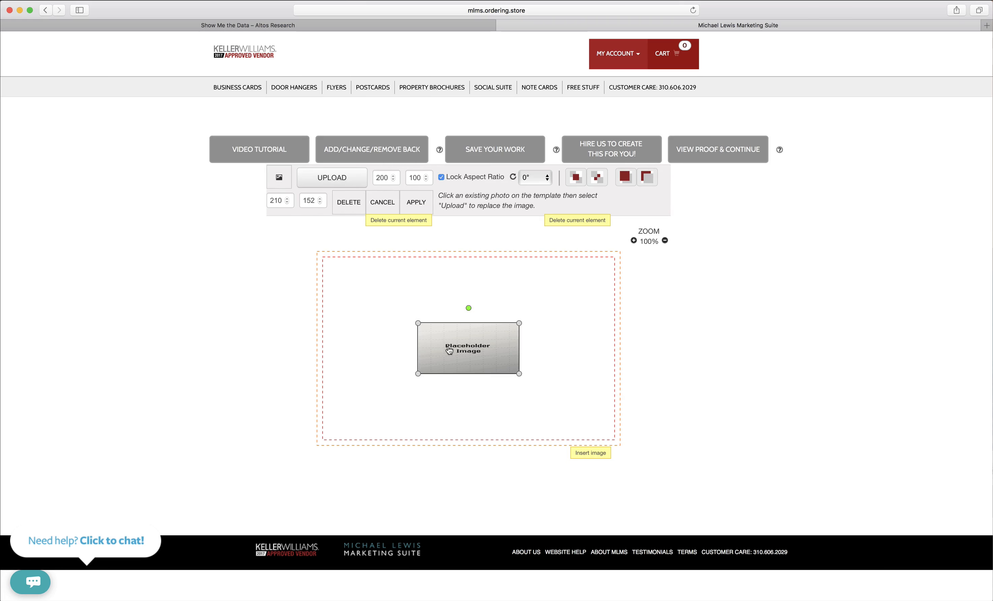
{"action": "left_click_drag", "start_coordinate": [449, 349], "coordinate": [352, 266]}
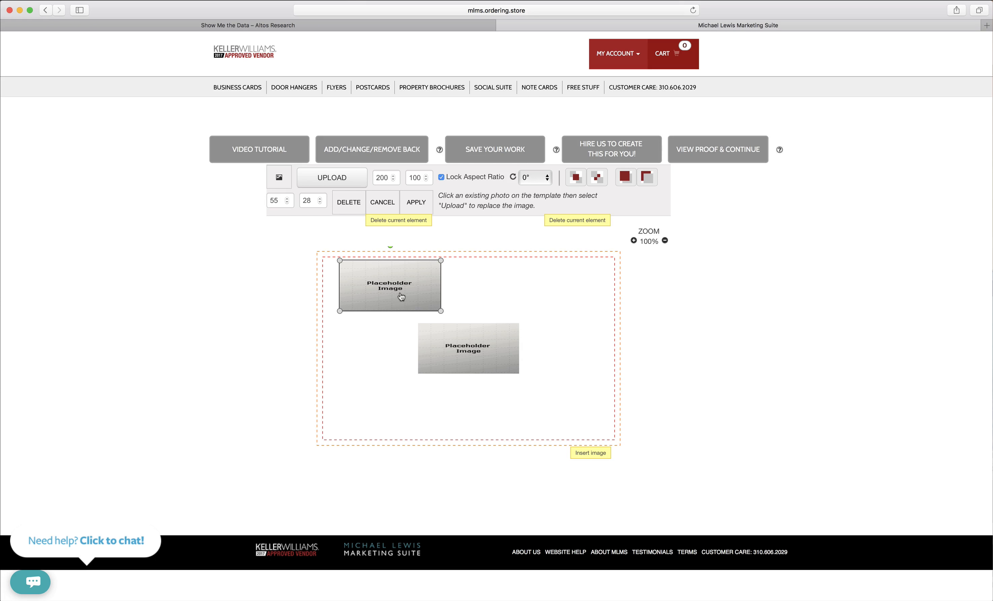
Step: Upload Straircase.jpeg from the House folder into the upper placeholder, cropping it across its full width with the ceiling trimmed off
{"action": "left_click", "coordinate": [328, 180]}
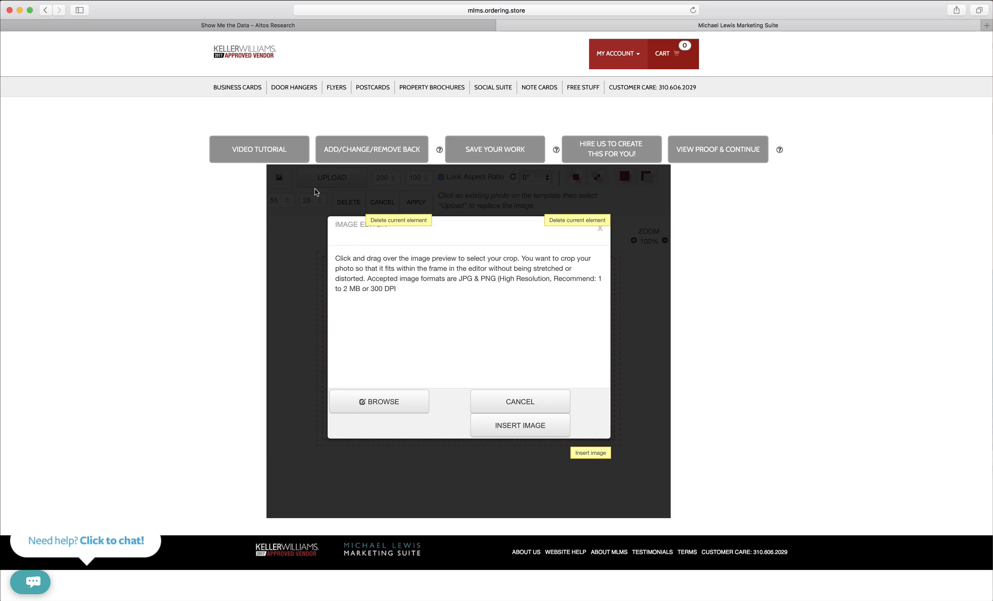
{"action": "left_click", "coordinate": [390, 402]}
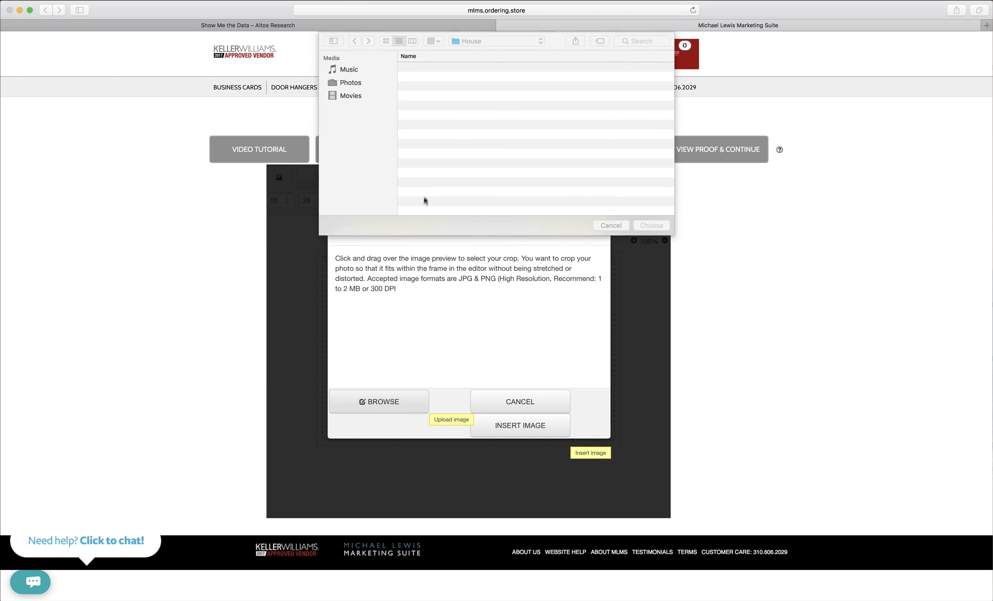
{"action": "left_click", "coordinate": [432, 78]}
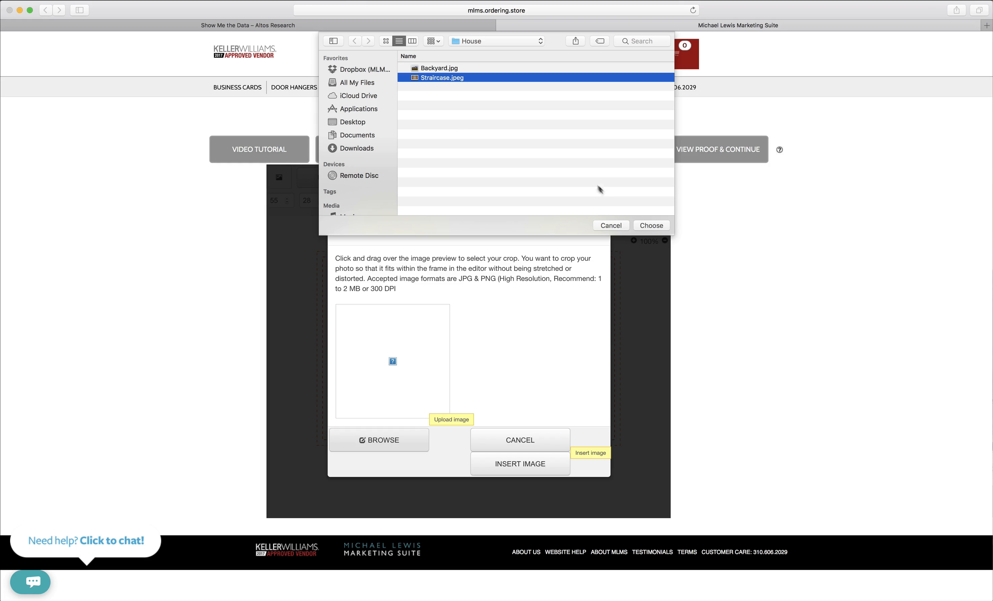
{"action": "left_click", "coordinate": [645, 226]}
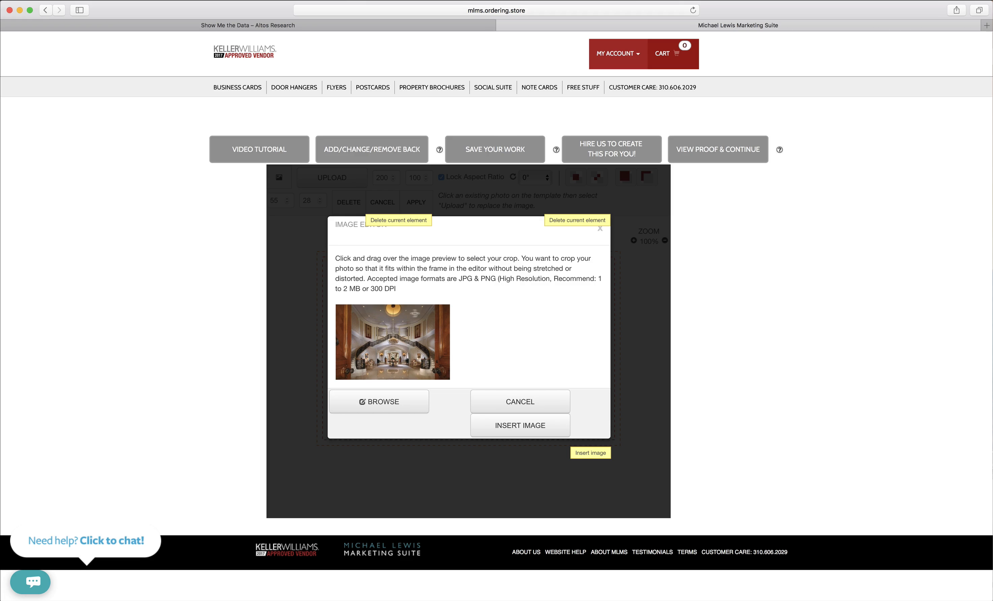
{"action": "left_click_drag", "start_coordinate": [335, 305], "coordinate": [481, 409]}
{"action": "left_click_drag", "start_coordinate": [395, 332], "coordinate": [396, 348]}
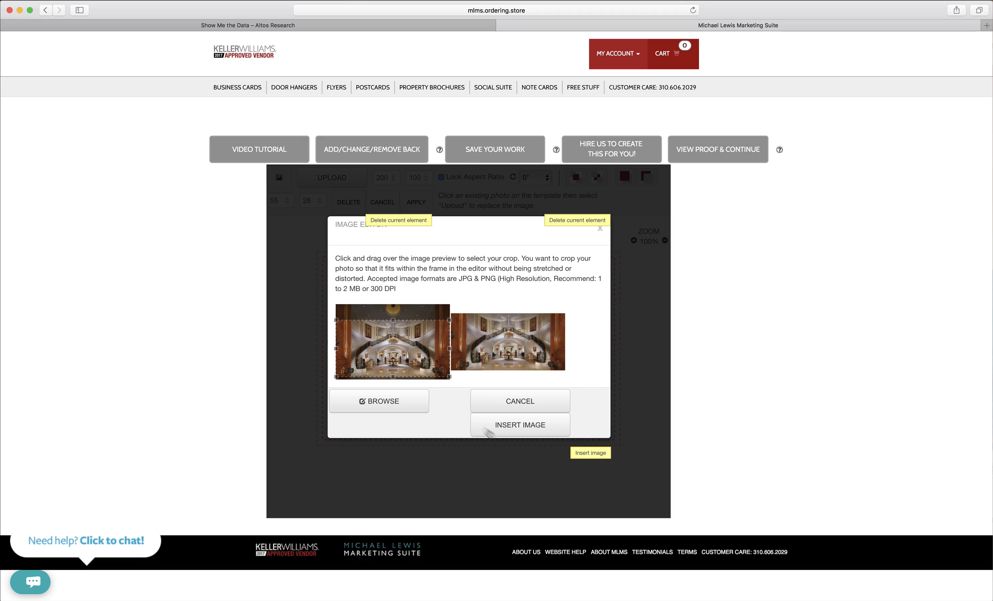
{"action": "left_click", "coordinate": [505, 430]}
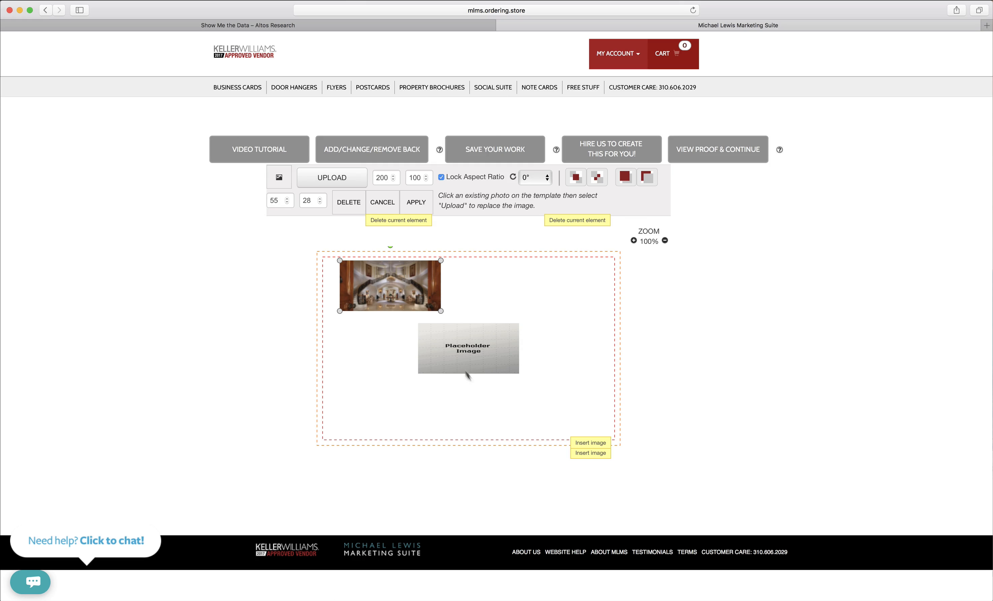
Step: Upload the Gray image from the Colors folder and insert a cropped area of it into the remaining placeholder
{"action": "left_click", "coordinate": [461, 355]}
{"action": "left_click", "coordinate": [341, 185]}
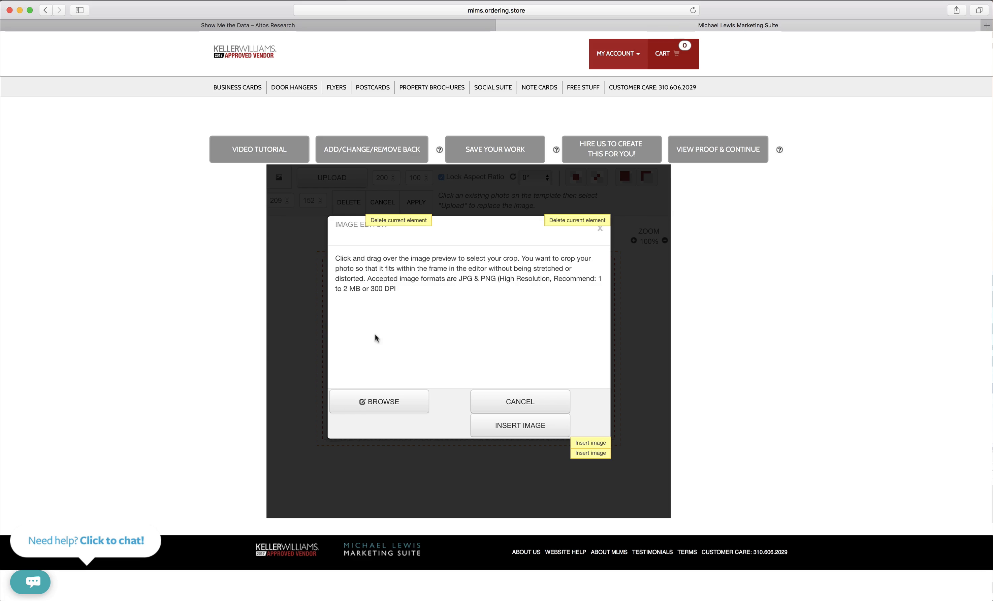
{"action": "left_click", "coordinate": [385, 402]}
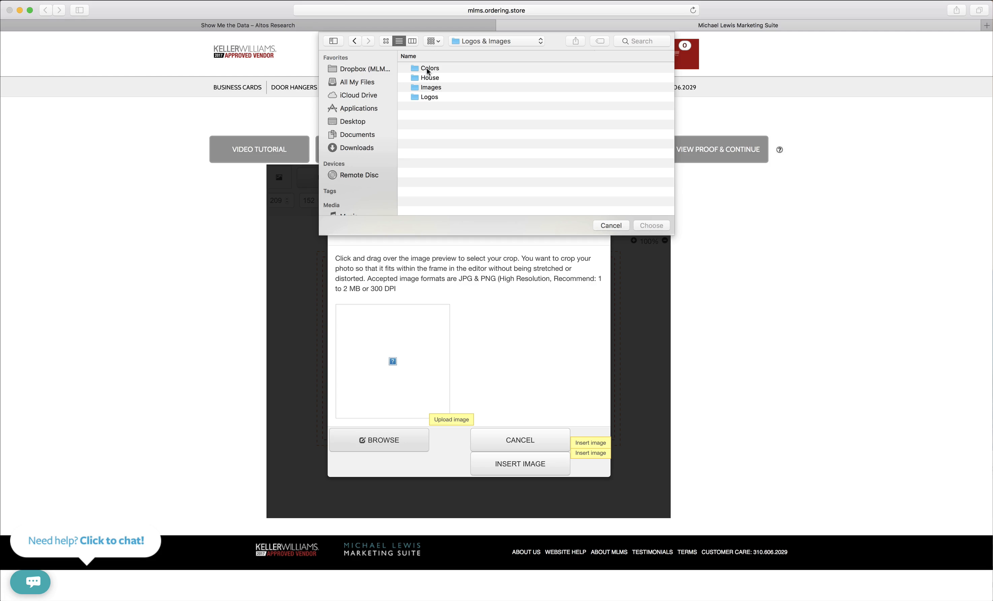
{"action": "double_click", "coordinate": [427, 67]}
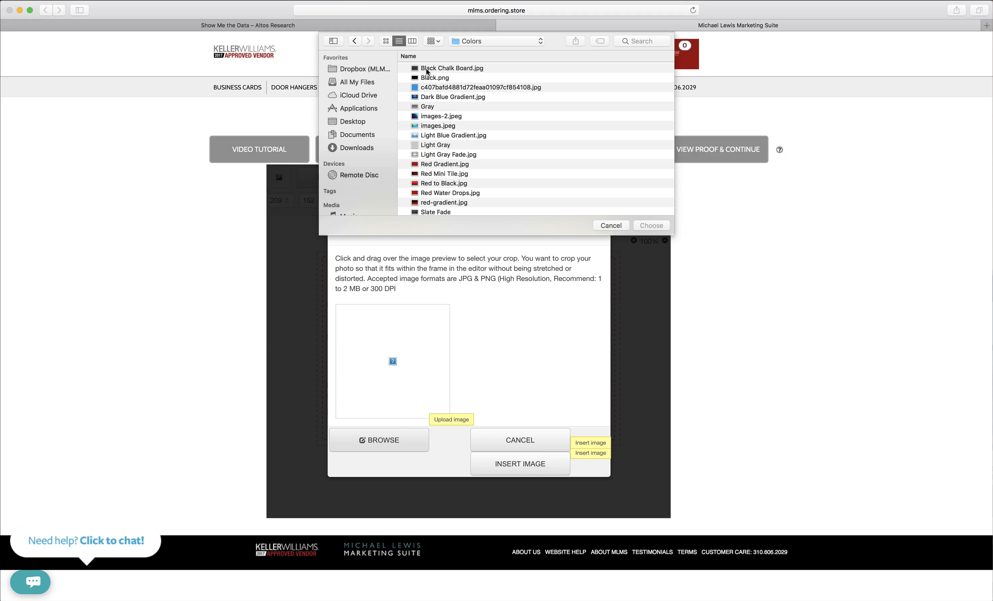
{"action": "left_click", "coordinate": [421, 106]}
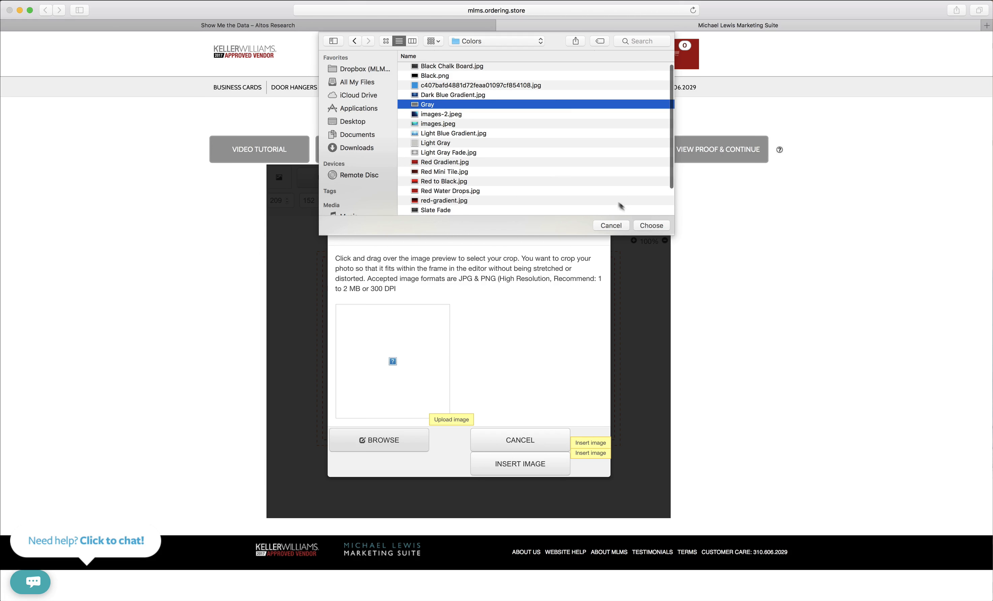
{"action": "left_click", "coordinate": [644, 226]}
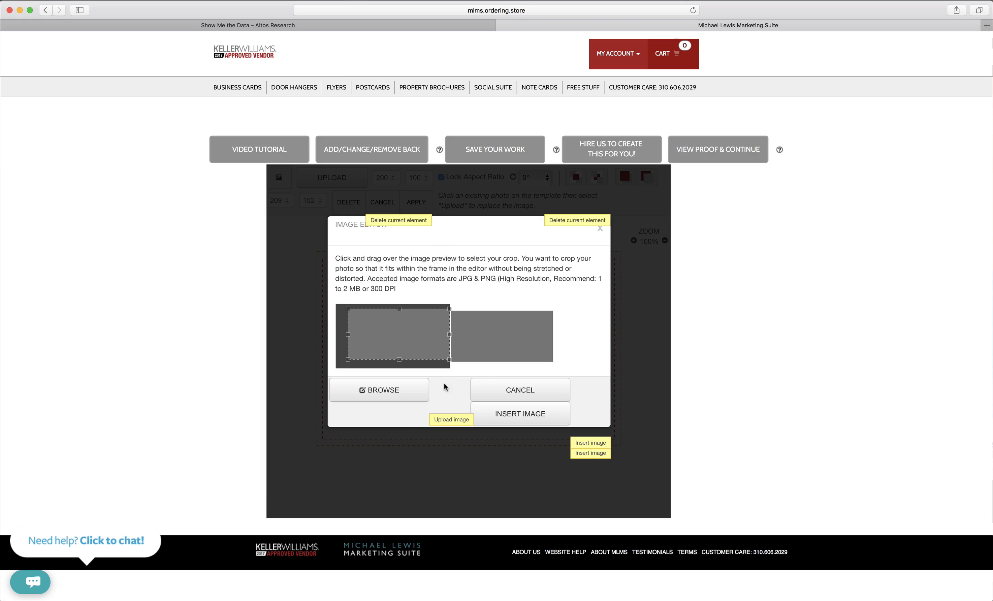
{"action": "left_click", "coordinate": [500, 414]}
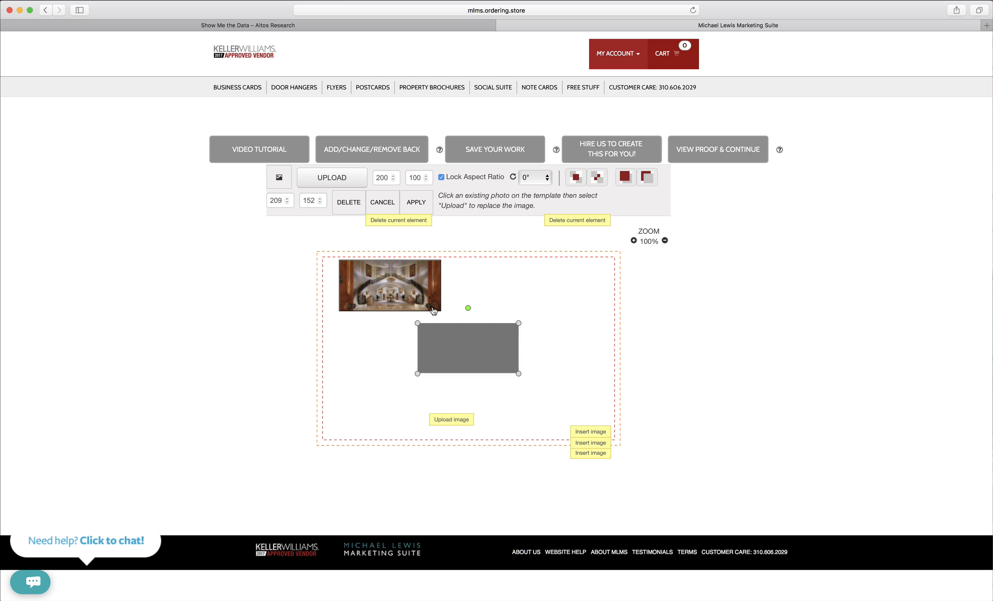
Step: Move the staircase image over the gray box to about X 209, Y 135 and bring it in front by selecting it
{"action": "left_click_drag", "start_coordinate": [367, 291], "coordinate": [444, 354]}
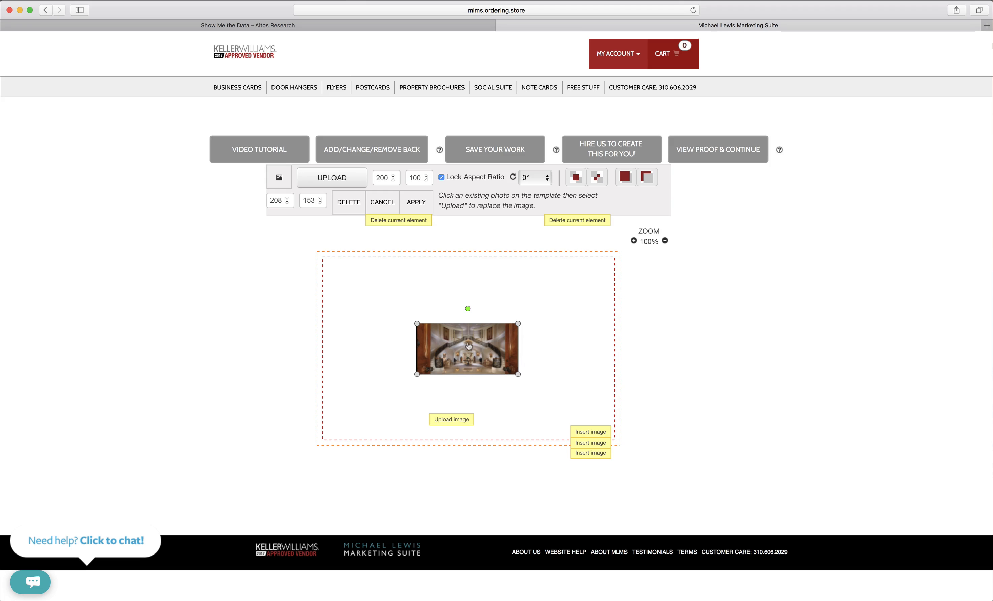
{"action": "left_click_drag", "start_coordinate": [462, 346], "coordinate": [462, 338]}
{"action": "left_click", "coordinate": [454, 376]}
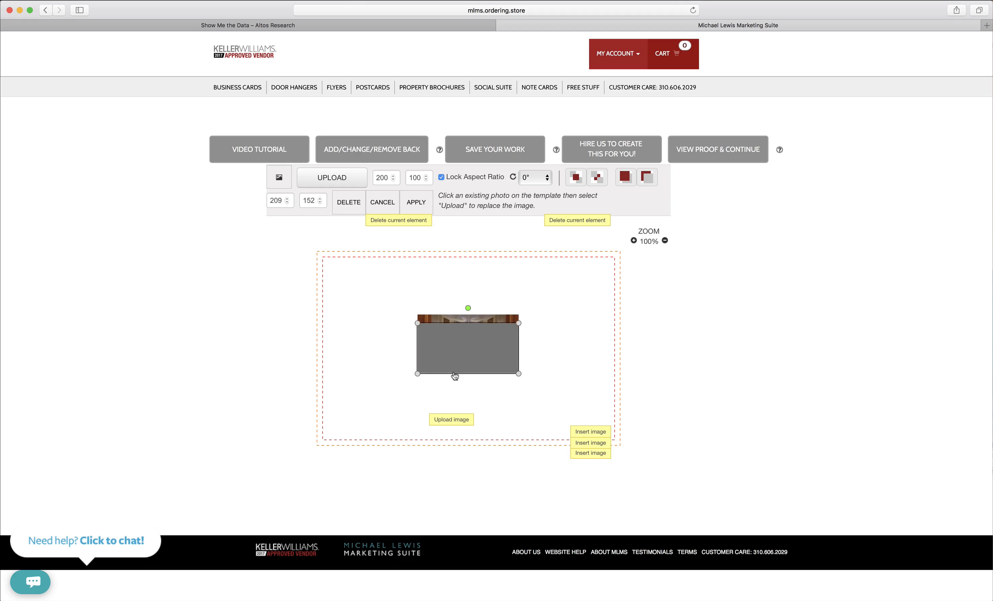
{"action": "left_click", "coordinate": [453, 343]}
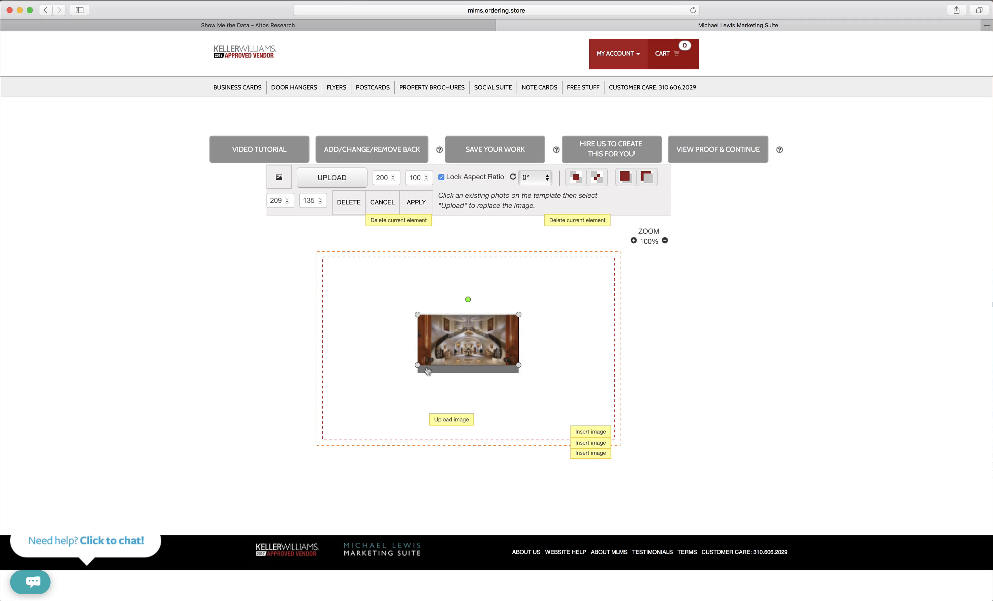
Step: Resize the gray box to 206 × 106 and move it behind the staircase image at about X 208, Y 133
{"action": "left_click", "coordinate": [442, 375]}
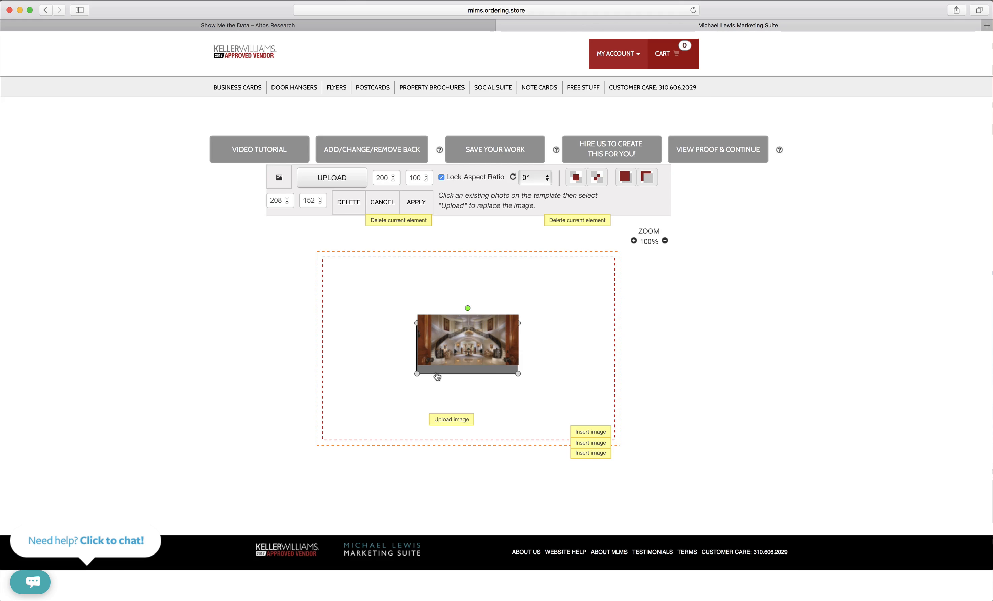
{"action": "left_click", "coordinate": [391, 176]}
{"action": "left_click", "coordinate": [391, 176]}
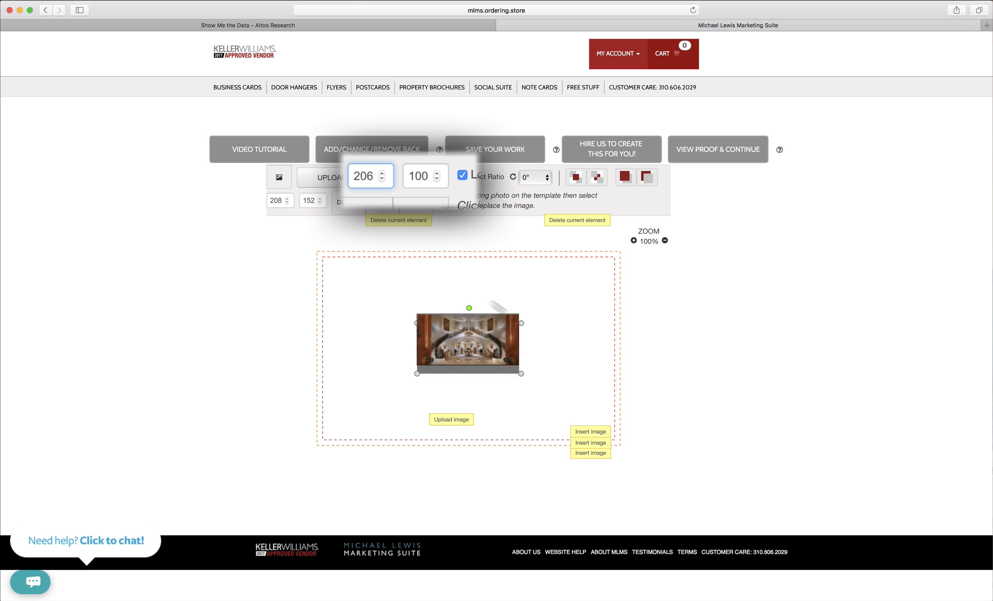
{"action": "double_click", "coordinate": [422, 178]}
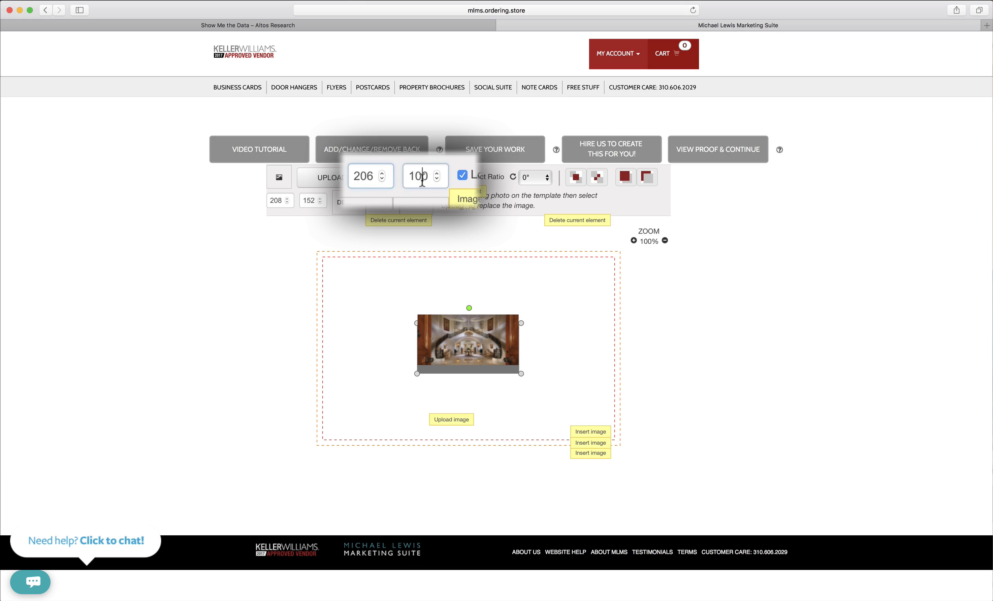
{"action": "type", "text": "106"}
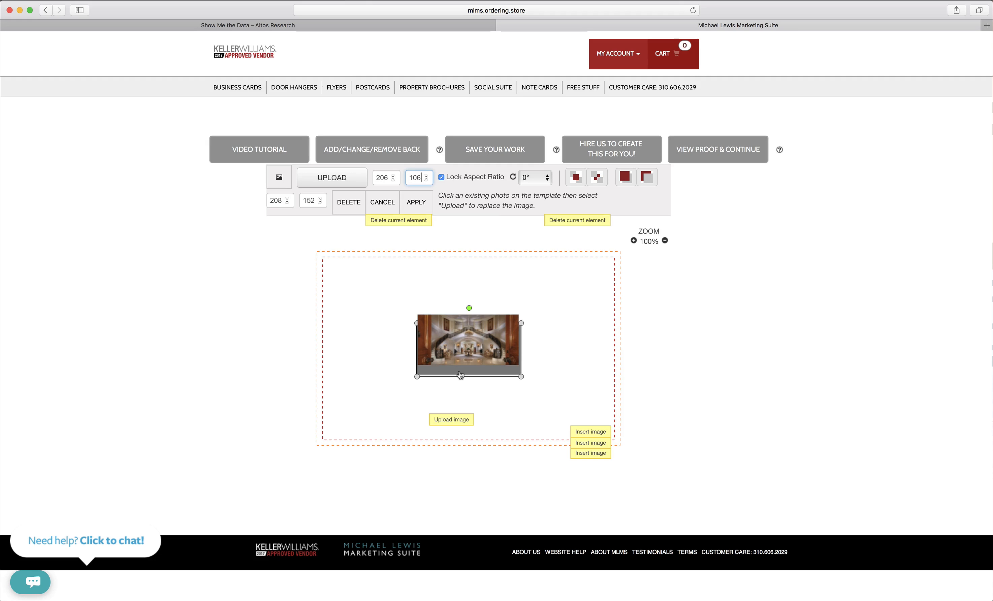
{"action": "left_click_drag", "start_coordinate": [460, 374], "coordinate": [461, 365]}
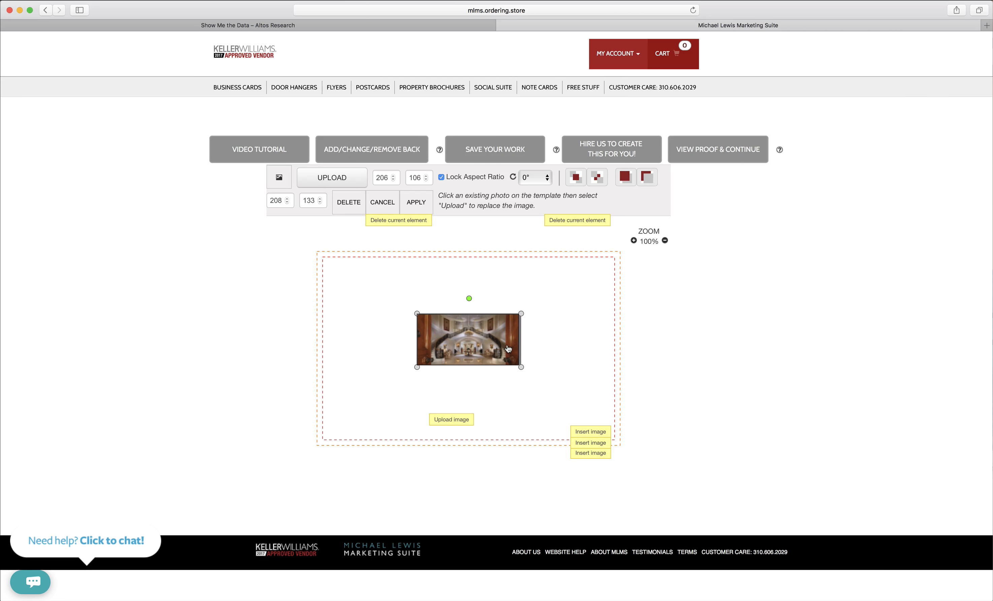
Step: Re-crop the gray box's image to its full width from the upper edge and insert it again
{"action": "left_click", "coordinate": [331, 178]}
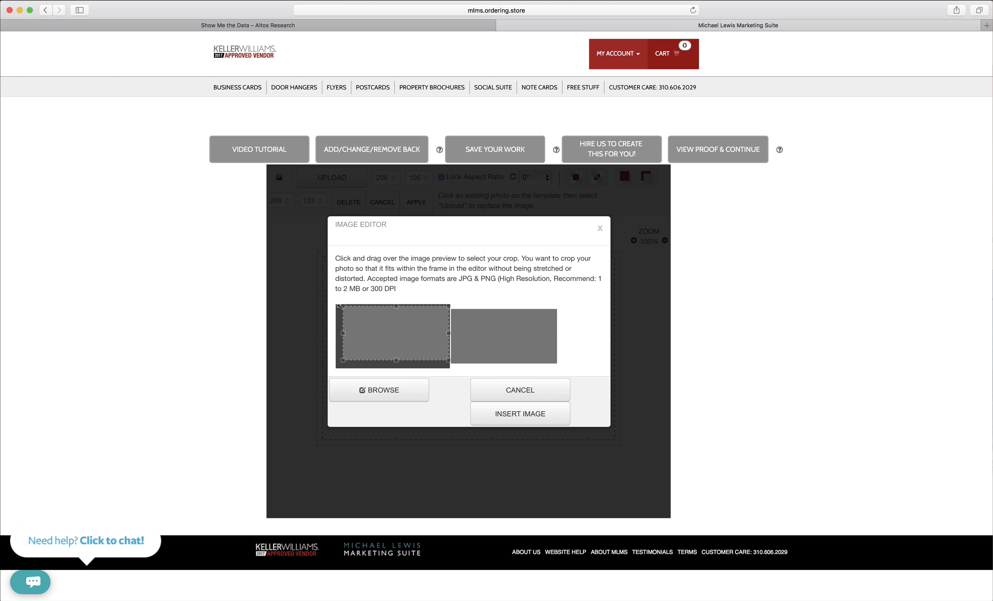
{"action": "left_click_drag", "start_coordinate": [342, 307], "coordinate": [329, 306]}
{"action": "left_click_drag", "start_coordinate": [340, 360], "coordinate": [330, 369]}
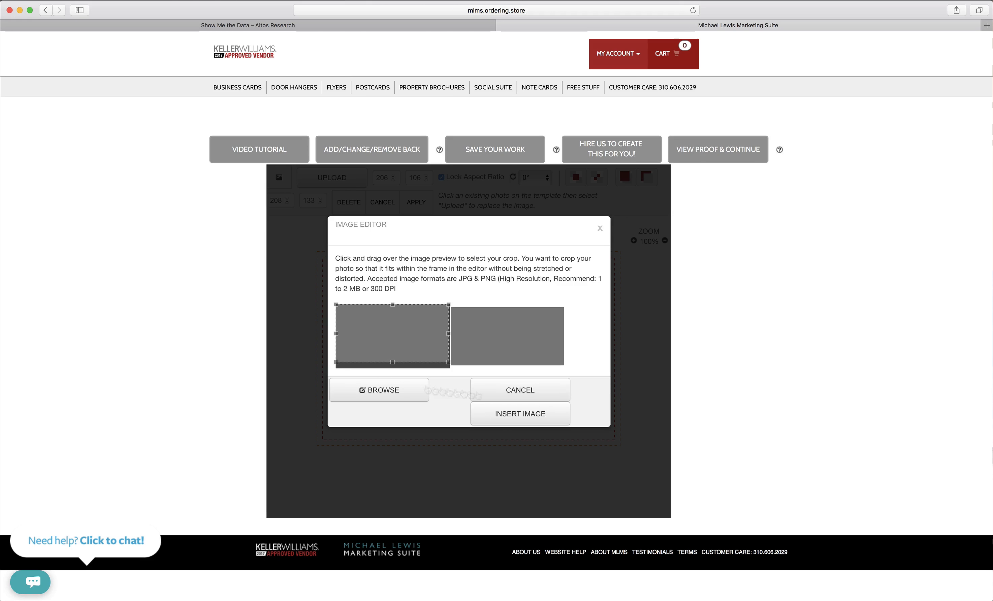
{"action": "left_click", "coordinate": [516, 416]}
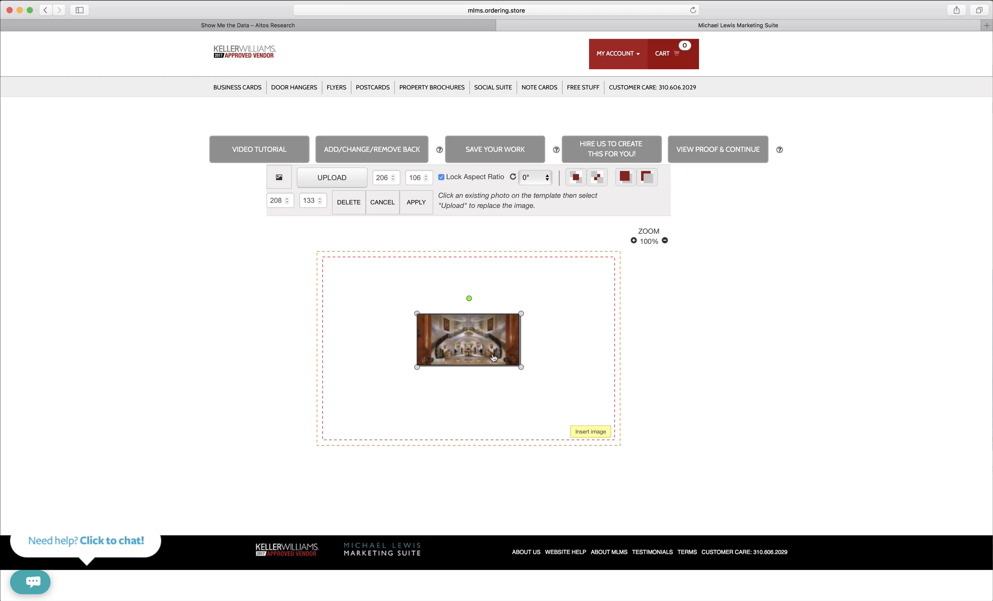
Step: Nudge the gray box behind the staircase photo to X 206, Y 132 for an even border
{"action": "left_click", "coordinate": [635, 241]}
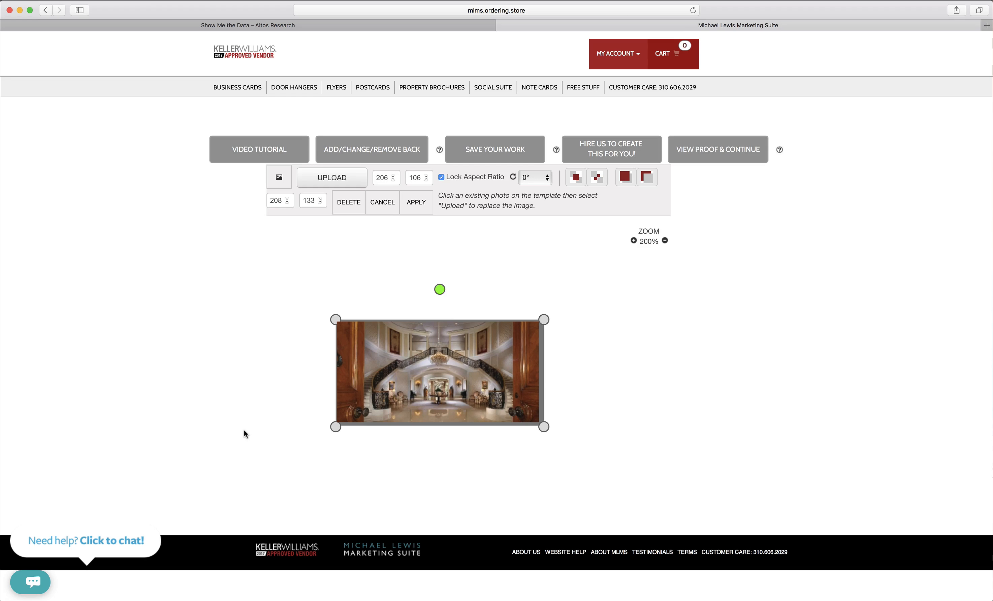
{"action": "left_click", "coordinate": [286, 203]}
{"action": "left_click", "coordinate": [285, 203]}
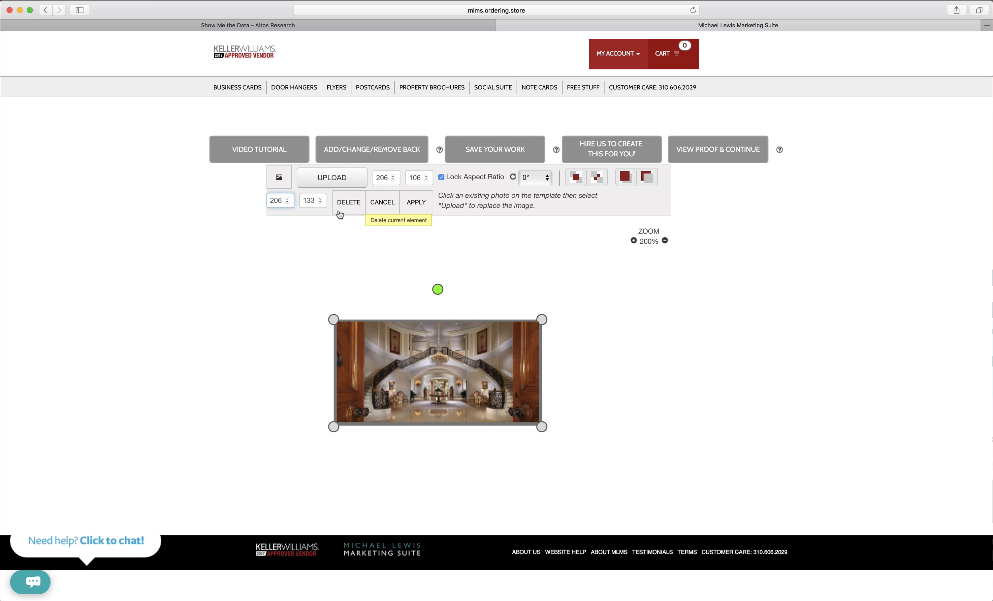
{"action": "left_click", "coordinate": [320, 202]}
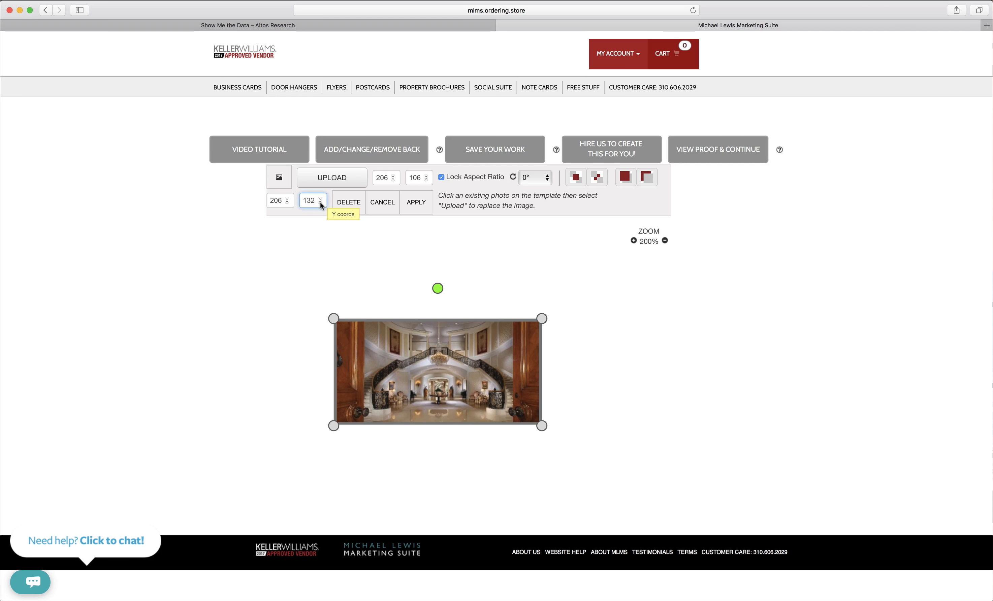
{"action": "left_click", "coordinate": [417, 459]}
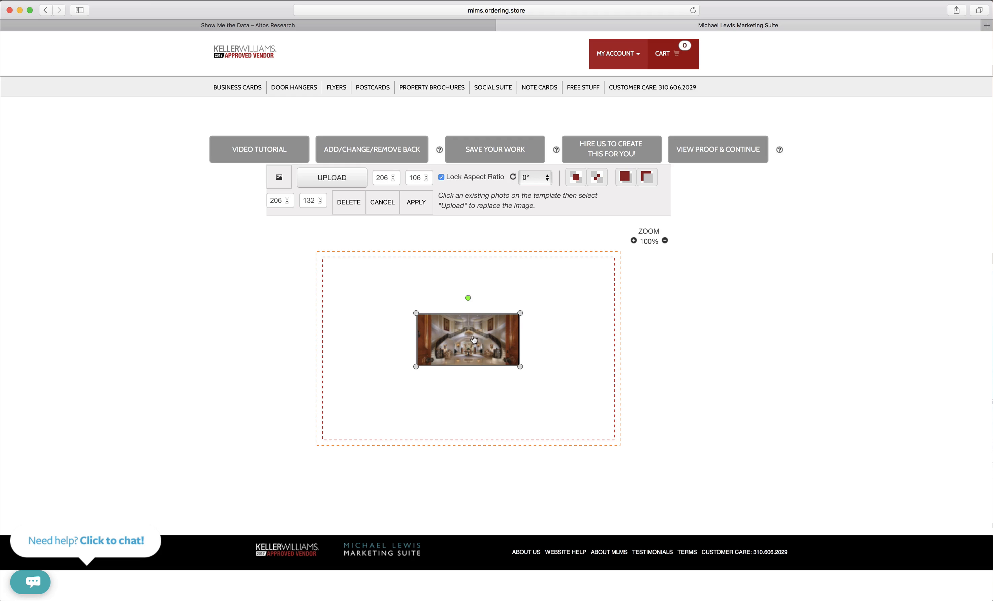
Step: Turn the gray box into a 617 × 180 band at X 0, Y 0, with its image recropped to fill the band
{"action": "left_click_drag", "start_coordinate": [472, 337], "coordinate": [355, 283]}
{"action": "left_click", "coordinate": [287, 202]}
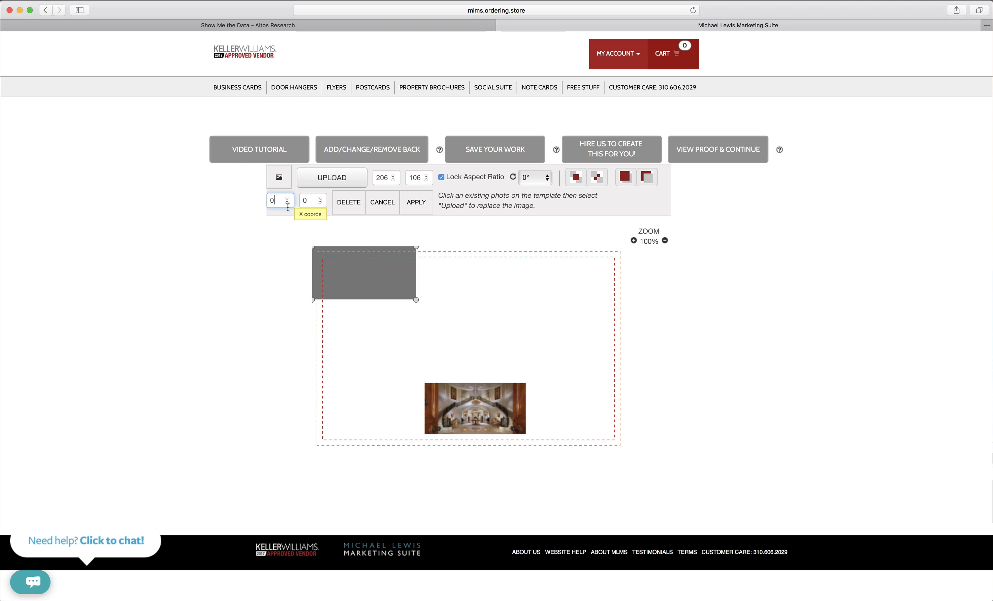
{"action": "left_click_drag", "start_coordinate": [415, 300], "coordinate": [625, 345]}
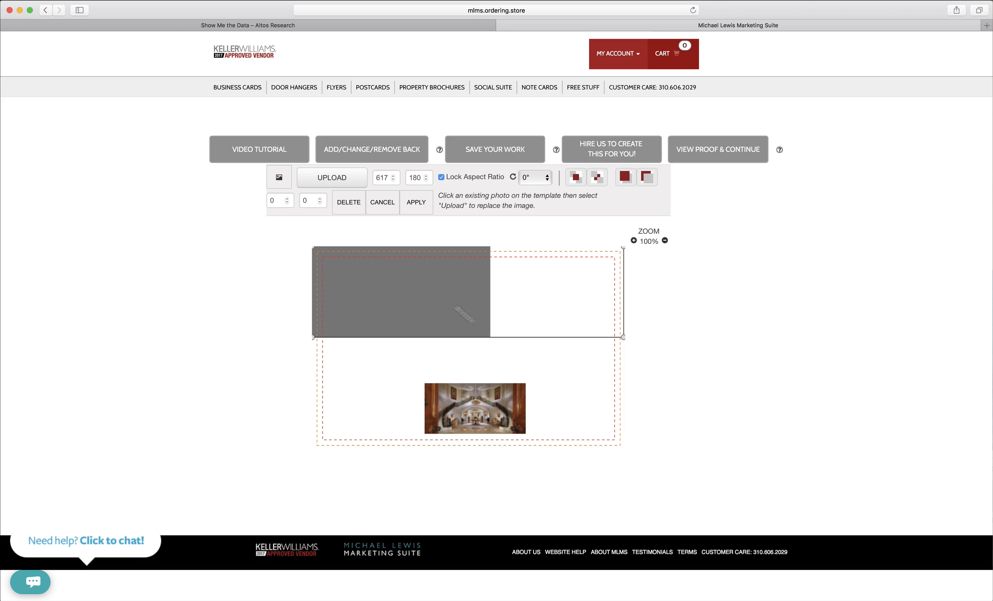
{"action": "left_click", "coordinate": [323, 183]}
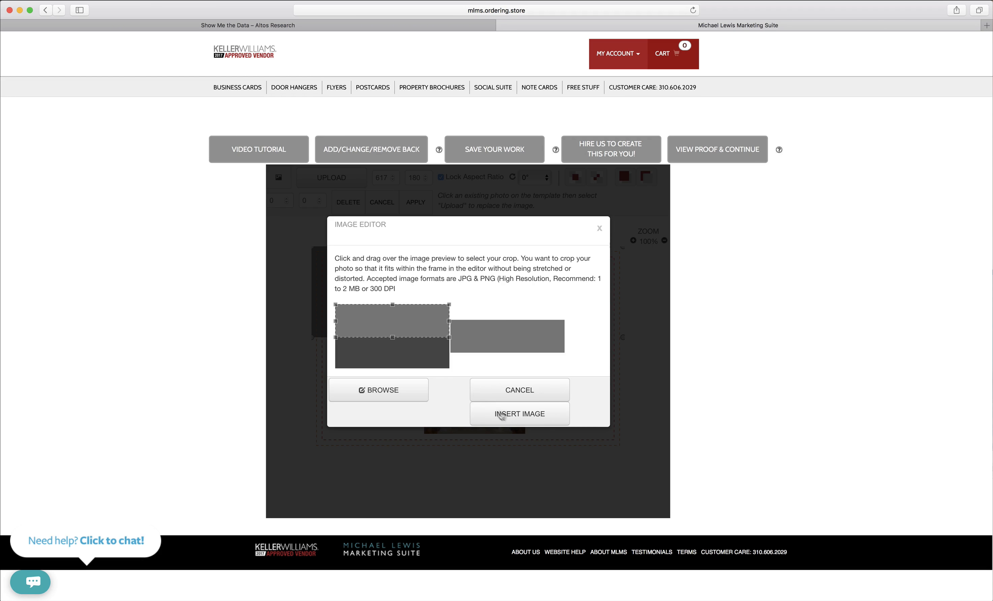
{"action": "left_click", "coordinate": [511, 422]}
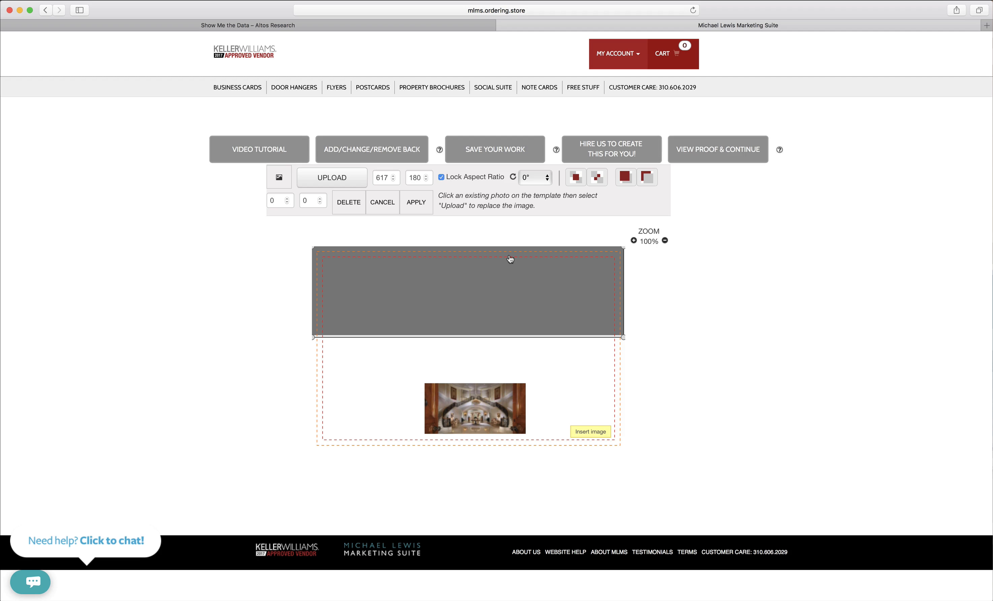
Step: Place the staircase photo on the gray band at about X 6, Y 7, resized to 258 × 162 and recropped to its full width
{"action": "left_click_drag", "start_coordinate": [458, 409], "coordinate": [351, 280]}
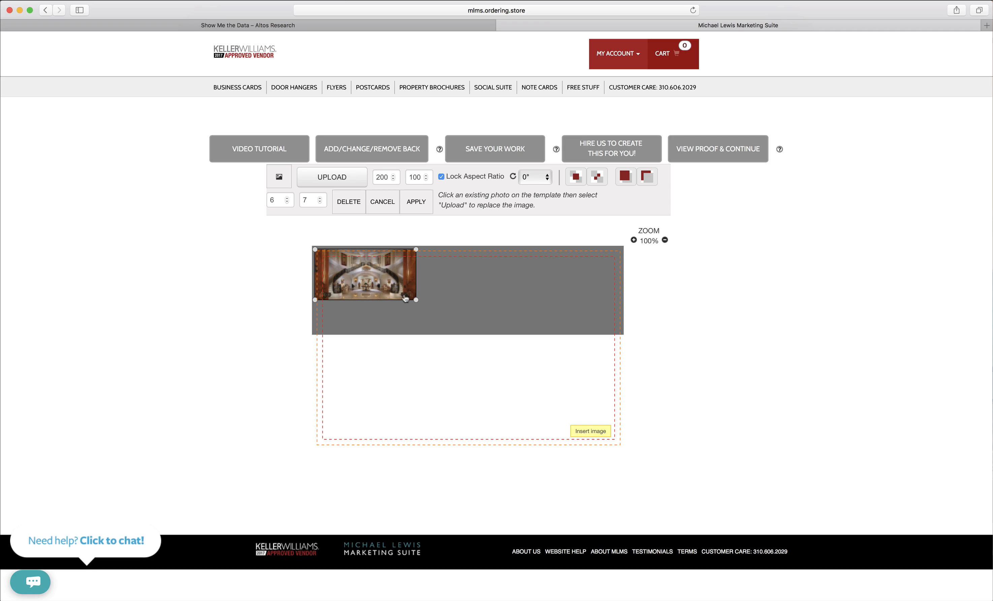
{"action": "left_click_drag", "start_coordinate": [416, 302], "coordinate": [445, 333]}
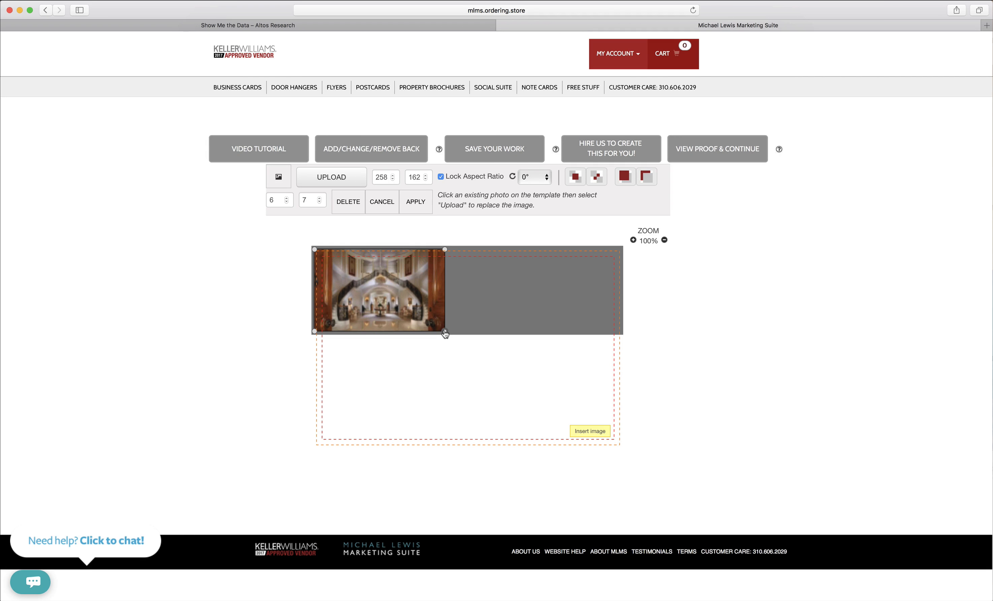
{"action": "left_click", "coordinate": [340, 178]}
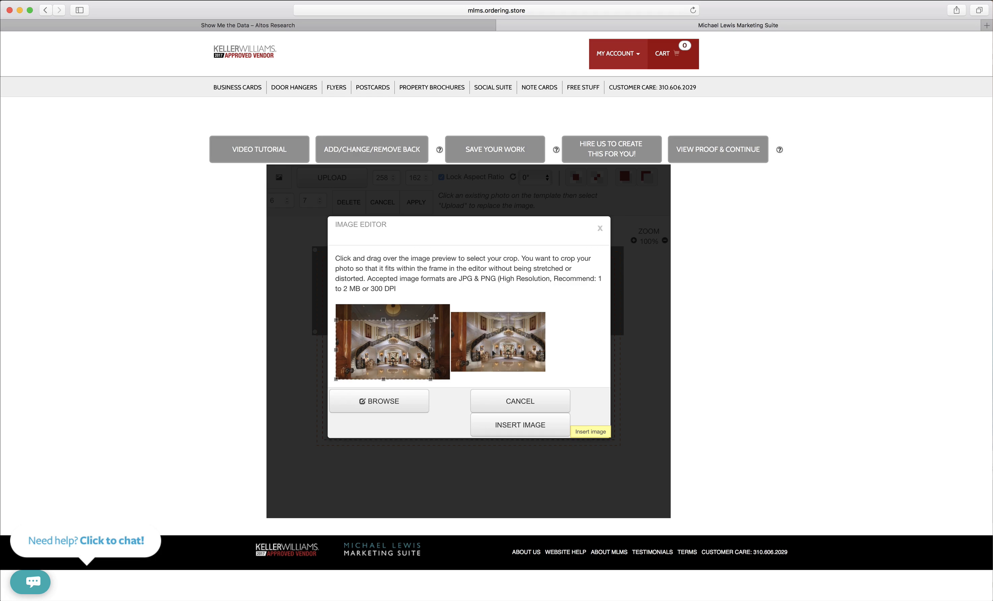
{"action": "left_click_drag", "start_coordinate": [430, 320], "coordinate": [465, 288]}
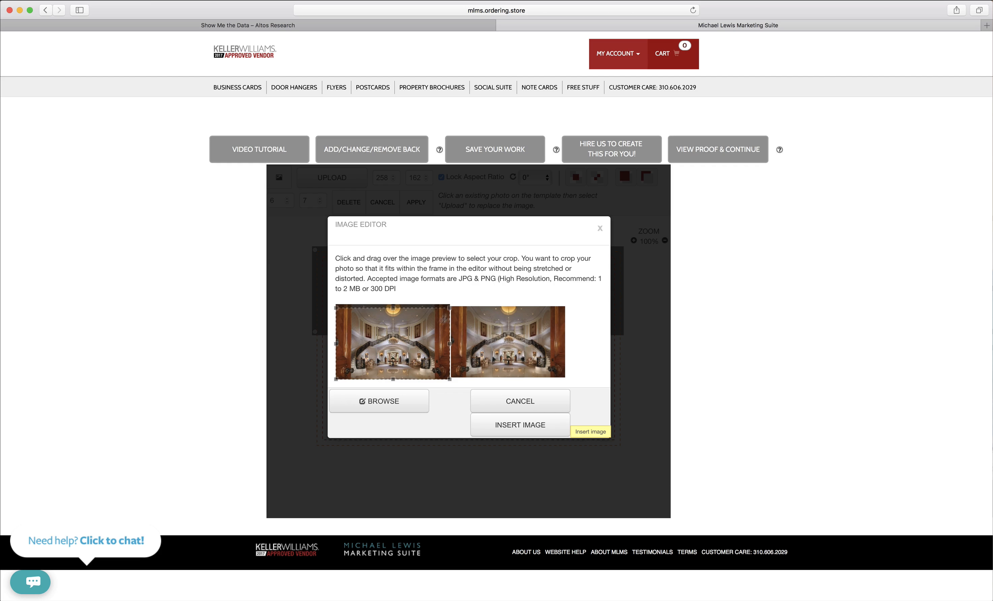
{"action": "left_click", "coordinate": [503, 426]}
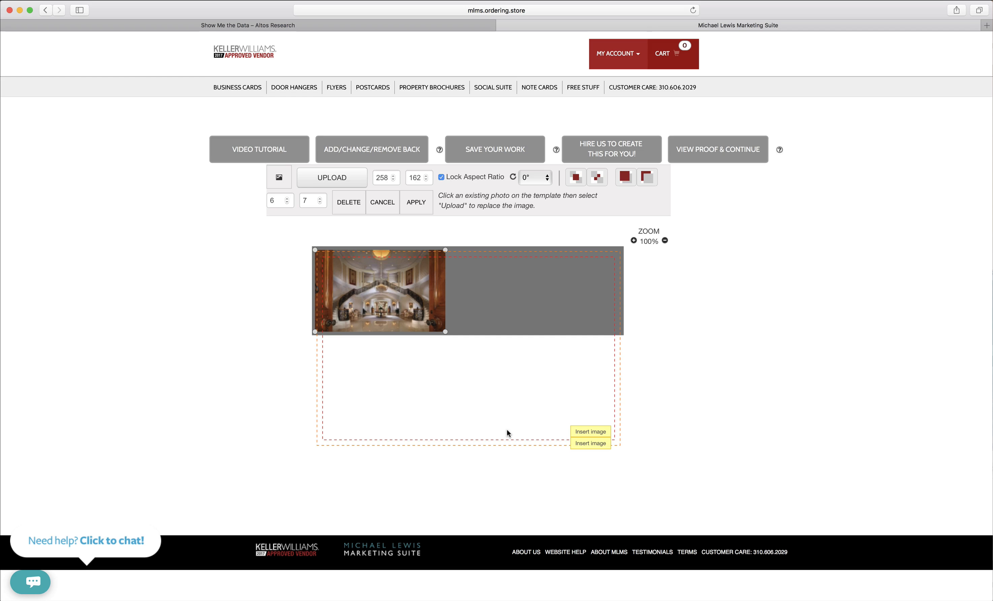
{"action": "left_click", "coordinate": [417, 203]}
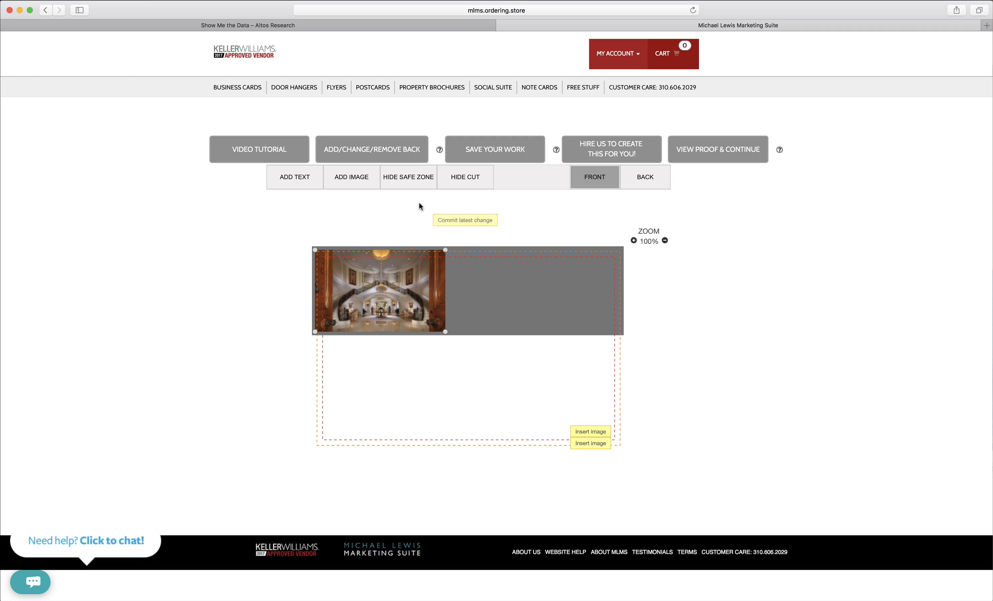
Step: Add an image placeholder of about 621 × 173 below the gray band and load Red Gradient.jpg from the Colors folder into it
{"action": "left_click", "coordinate": [338, 182]}
{"action": "left_click_drag", "start_coordinate": [470, 366], "coordinate": [625, 427]}
{"action": "left_click", "coordinate": [351, 181]}
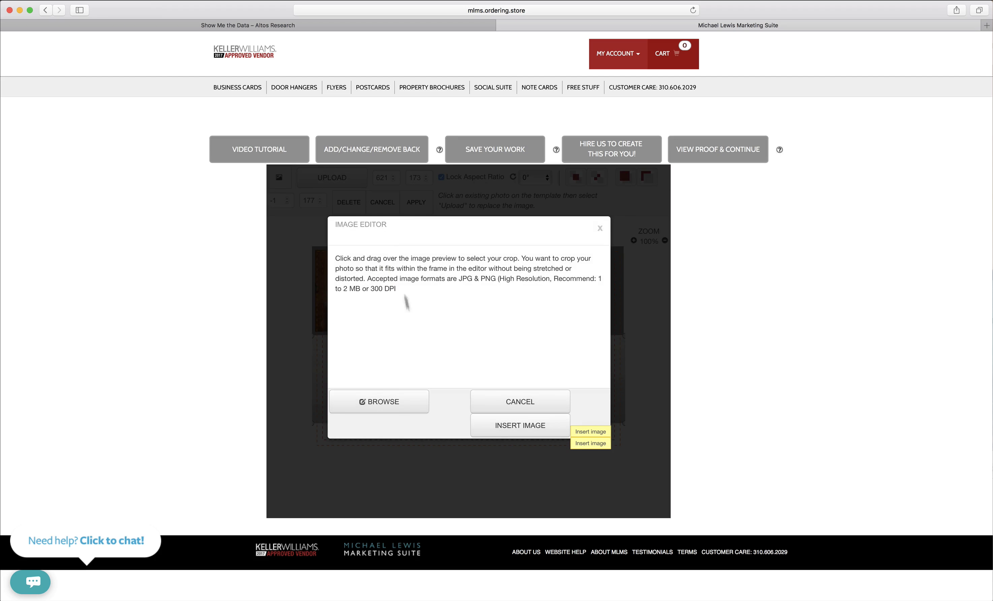
{"action": "left_click", "coordinate": [405, 401]}
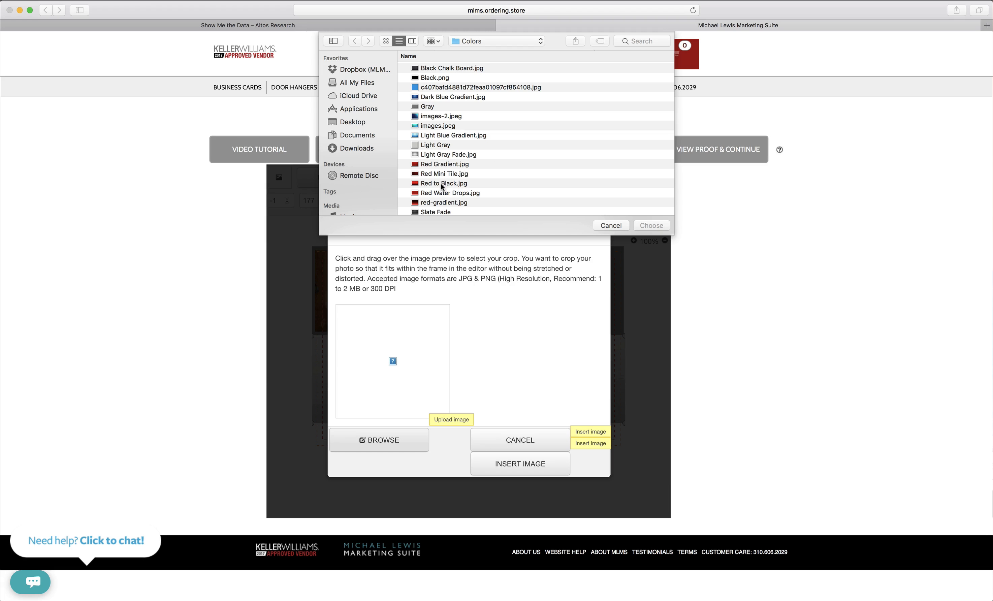
{"action": "double_click", "coordinate": [438, 166]}
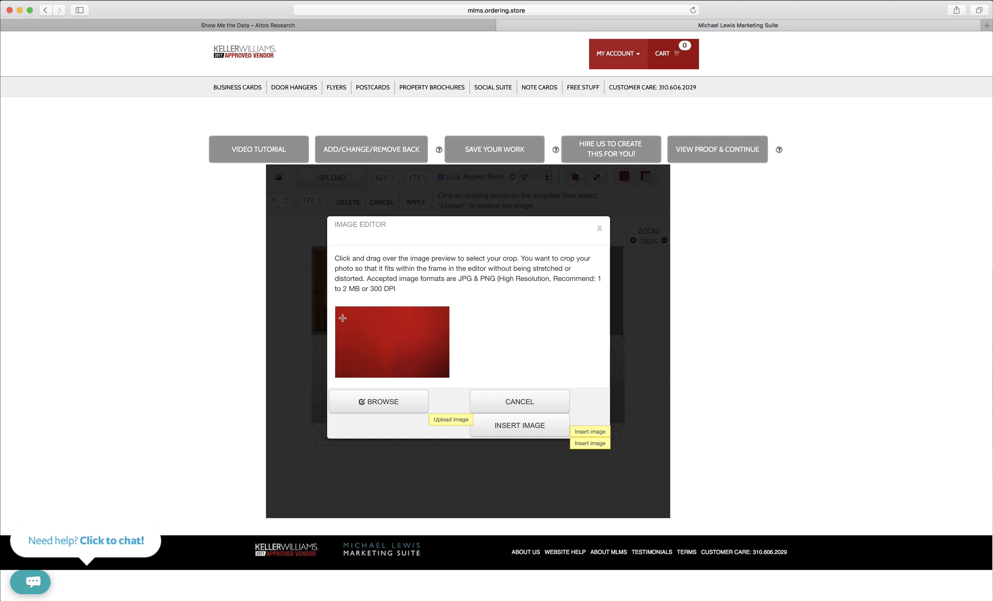
Step: Insert the red gradient cropped to its lower part at full width, and move it down to about X -3, Y 235
{"action": "left_click_drag", "start_coordinate": [346, 327], "coordinate": [363, 367]}
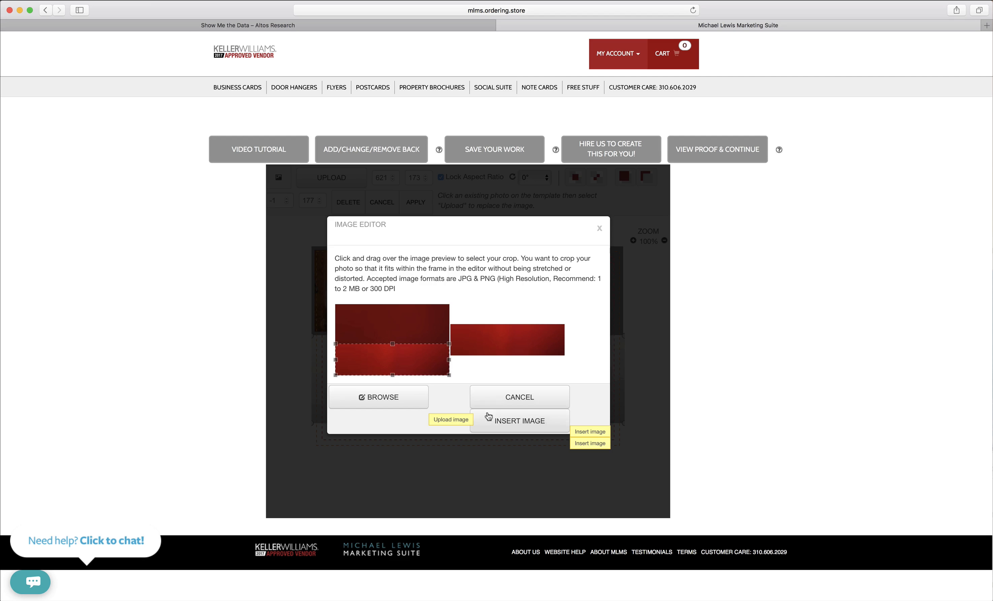
{"action": "left_click", "coordinate": [497, 423]}
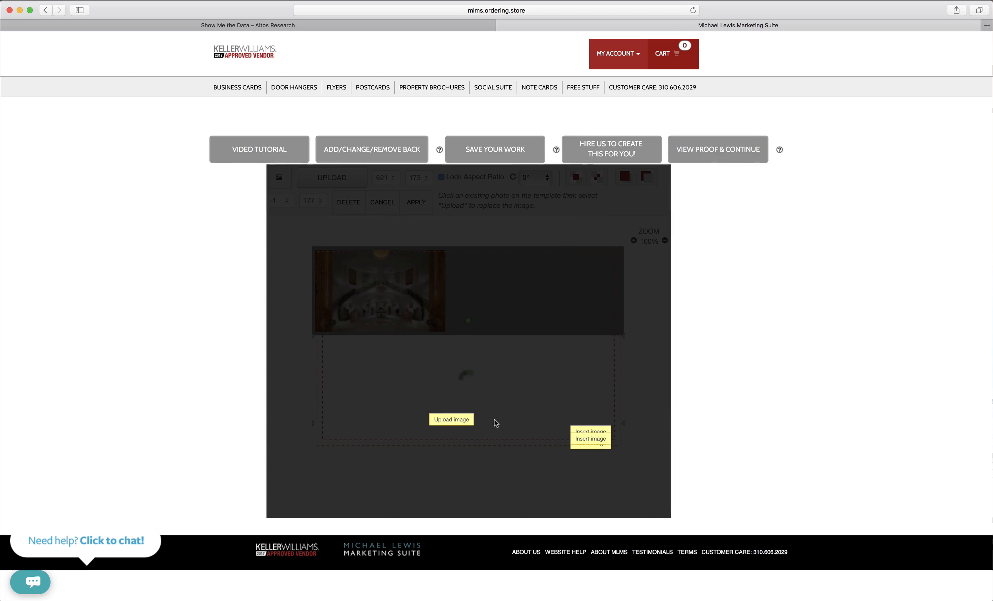
{"action": "left_click_drag", "start_coordinate": [494, 388], "coordinate": [494, 414]}
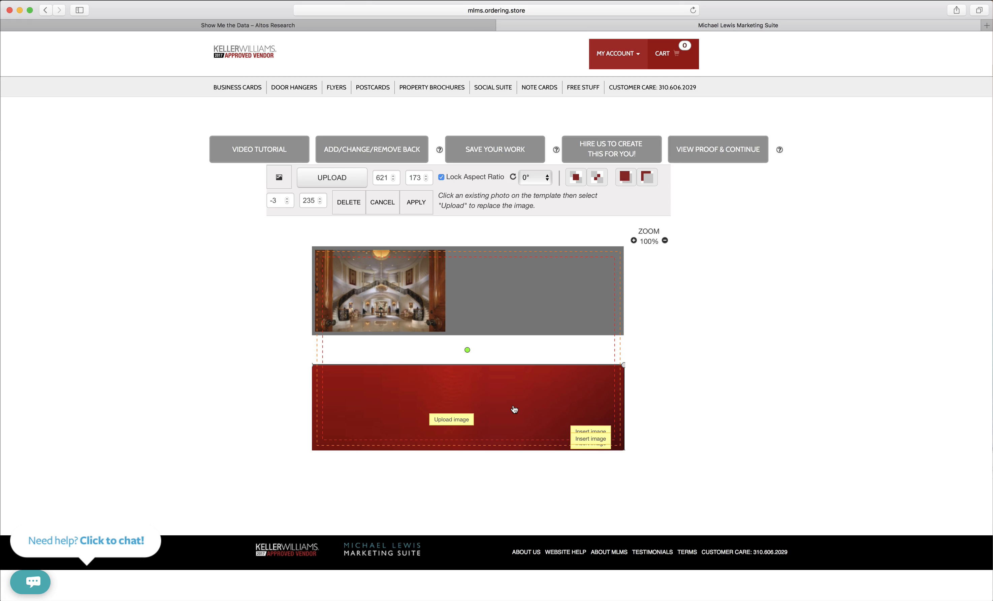
{"action": "left_click", "coordinate": [417, 201]}
Step: Add an image placeholder on the gray band beside the staircase at about X 274, Y 8, sized about 331 × 159
{"action": "left_click", "coordinate": [355, 178]}
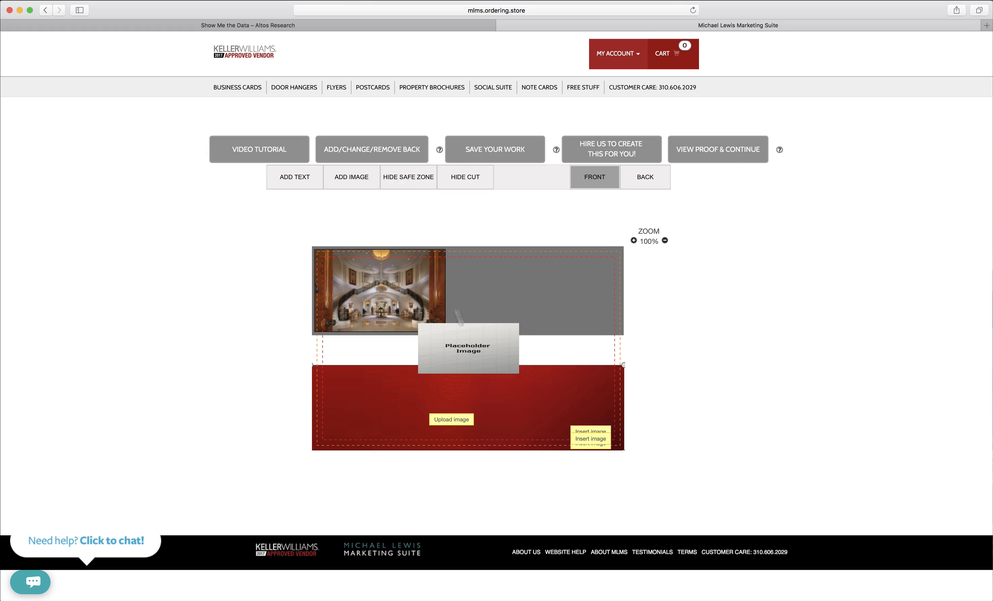
{"action": "left_click_drag", "start_coordinate": [469, 348], "coordinate": [499, 272]}
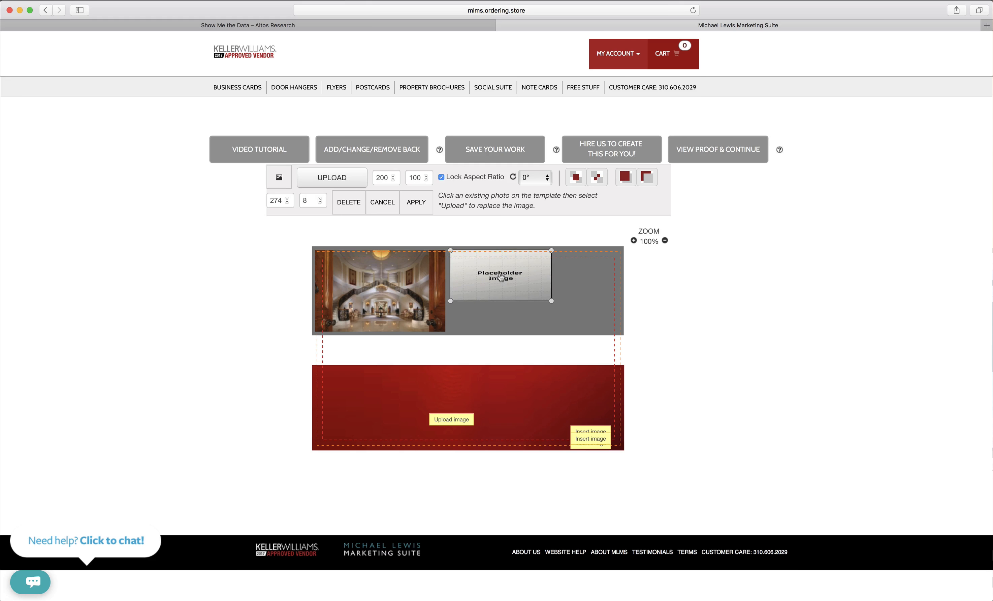
{"action": "left_click_drag", "start_coordinate": [580, 324], "coordinate": [623, 340]}
Step: Upload Backyard.jpg from the House folder into the new placeholder, cropped to the full width of the house with less sky and lawn
{"action": "left_click", "coordinate": [336, 183]}
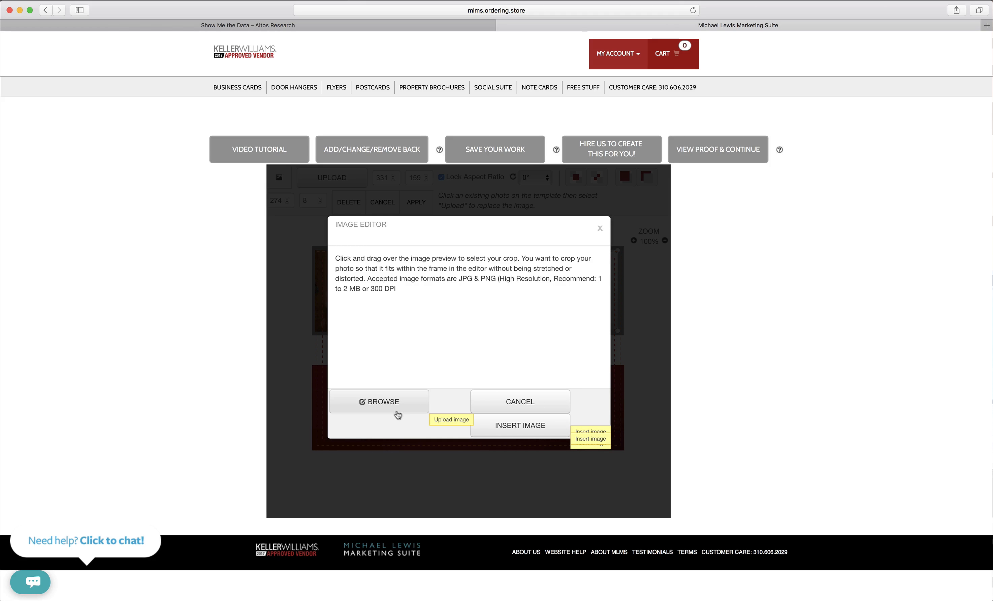
{"action": "left_click", "coordinate": [397, 415]}
{"action": "double_click", "coordinate": [431, 79]}
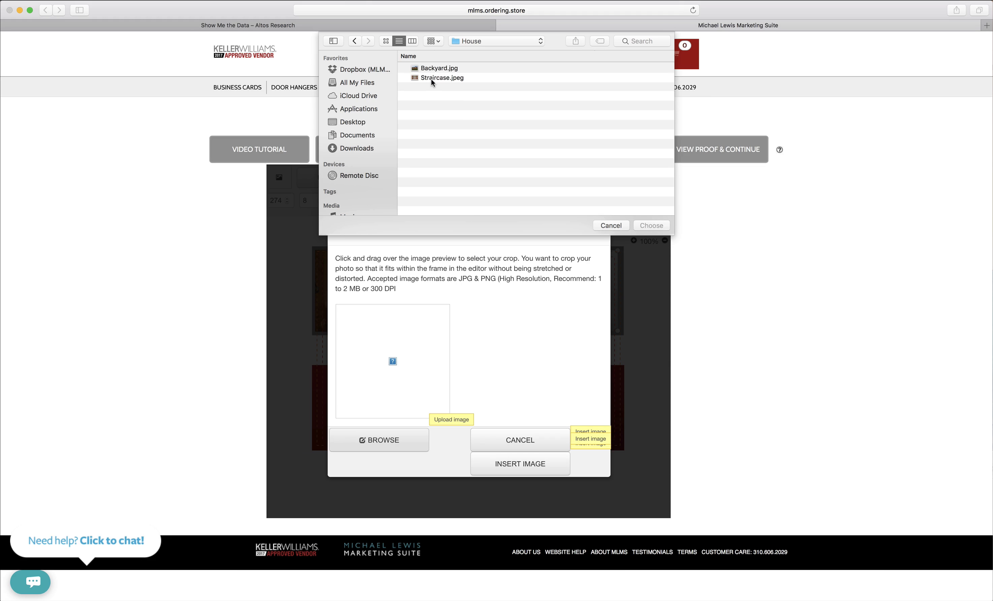
{"action": "double_click", "coordinate": [434, 68]}
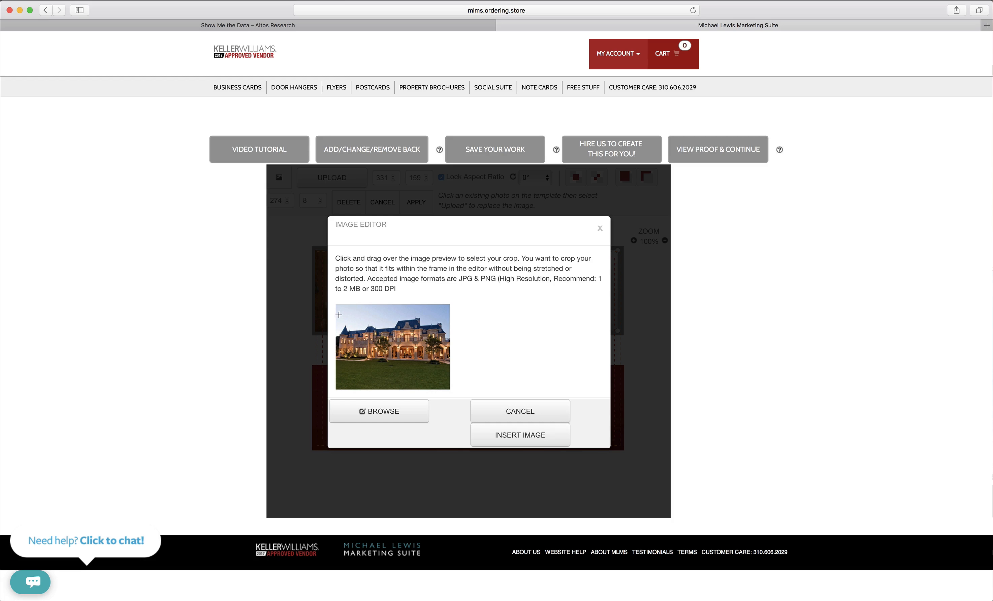
{"action": "left_click_drag", "start_coordinate": [334, 314], "coordinate": [450, 389]}
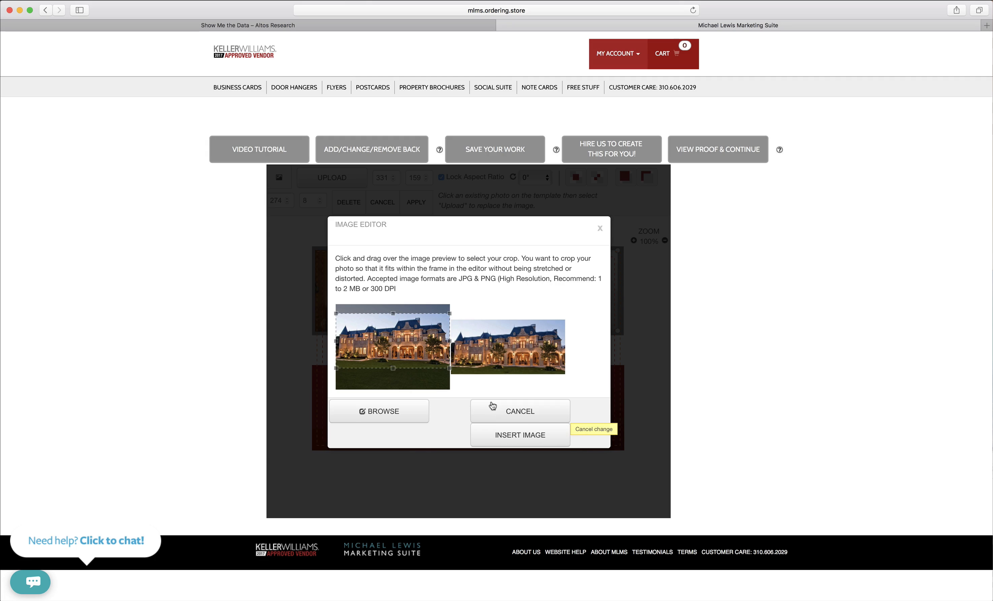
{"action": "left_click", "coordinate": [505, 436]}
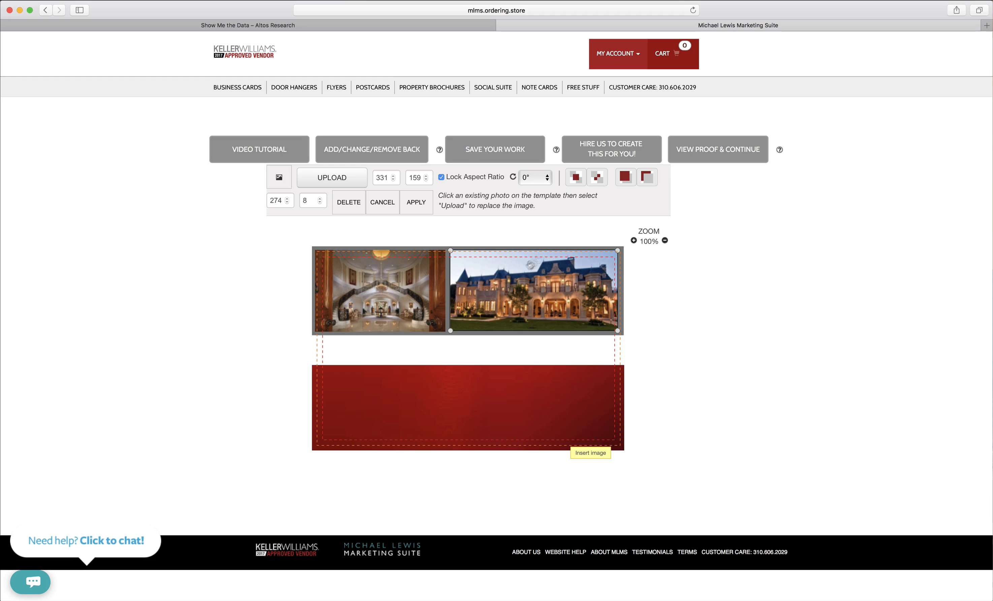
{"action": "left_click", "coordinate": [415, 203]}
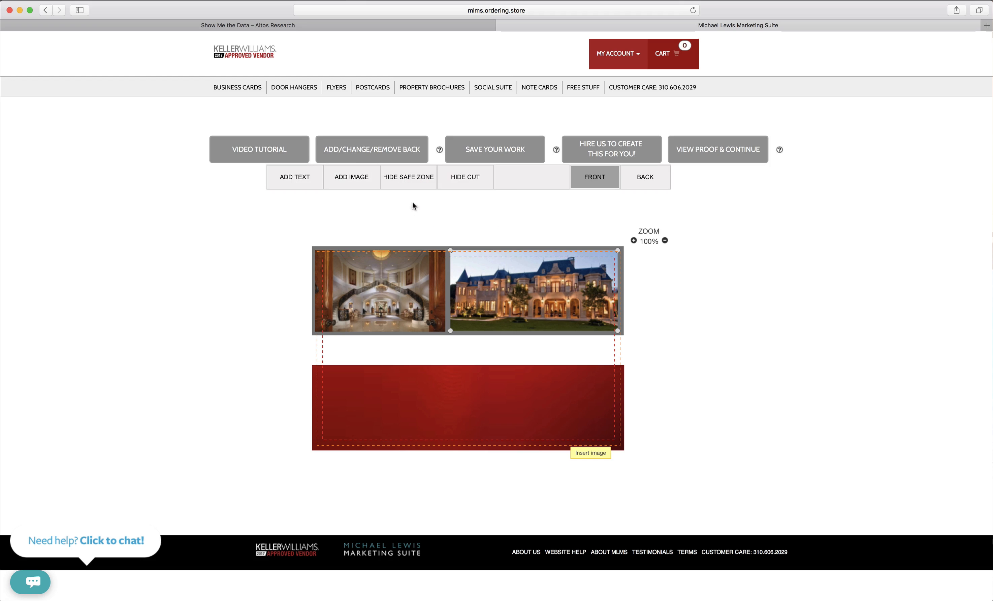
Step: Add a text box at about X 30, Y 191, stretched into a shallow strip between the gray and red bands, and commit its default text
{"action": "left_click", "coordinate": [300, 176]}
{"action": "left_click_drag", "start_coordinate": [409, 372], "coordinate": [352, 380]}
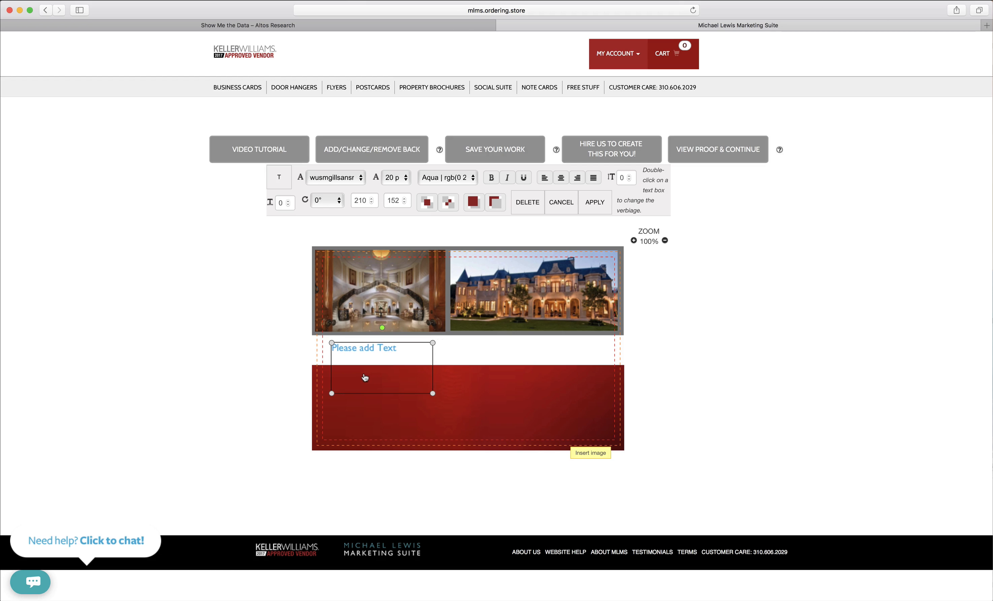
{"action": "left_click_drag", "start_coordinate": [430, 394], "coordinate": [608, 364]}
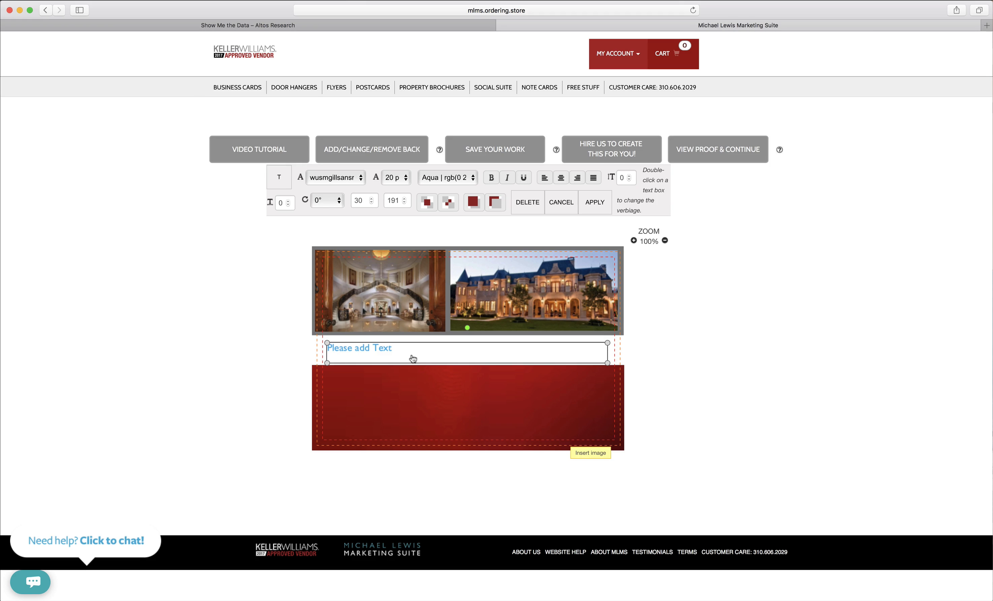
{"action": "double_click", "coordinate": [378, 357]}
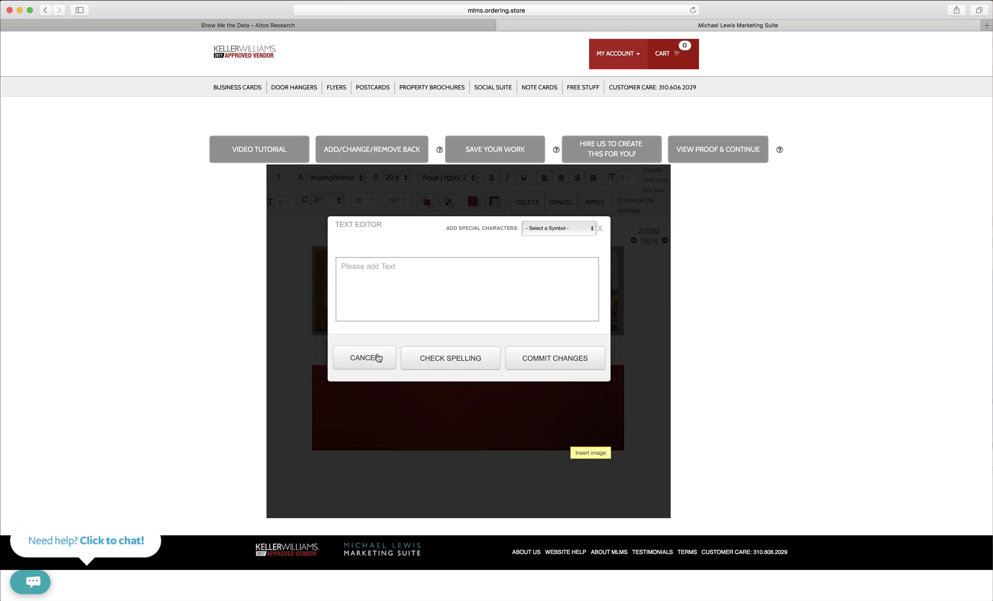
{"action": "left_click", "coordinate": [522, 359]}
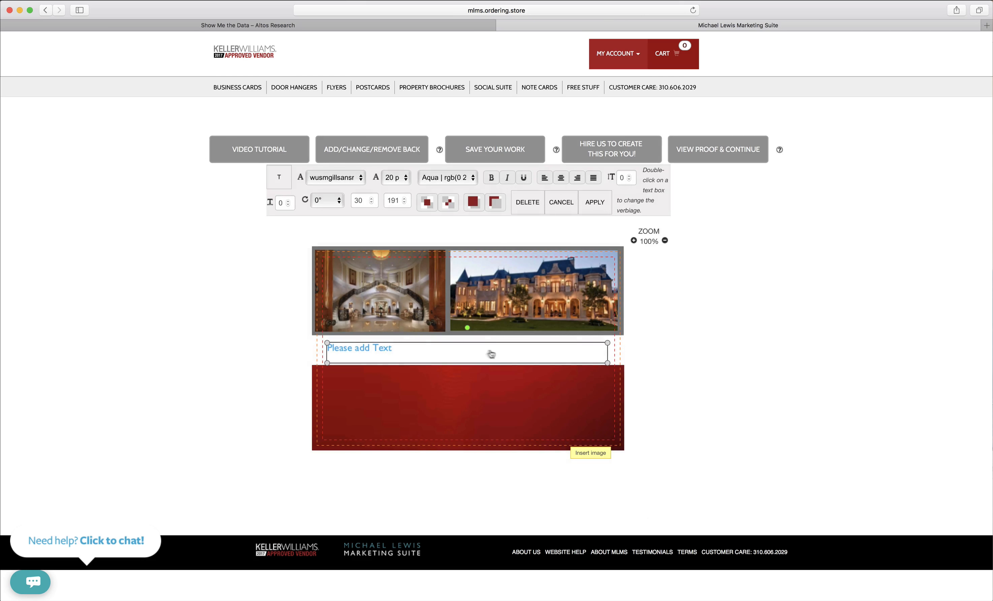
Step: Replace the placeholder text in the box between the gray and red bands with "Property Address" and commit it
{"action": "double_click", "coordinate": [390, 353]}
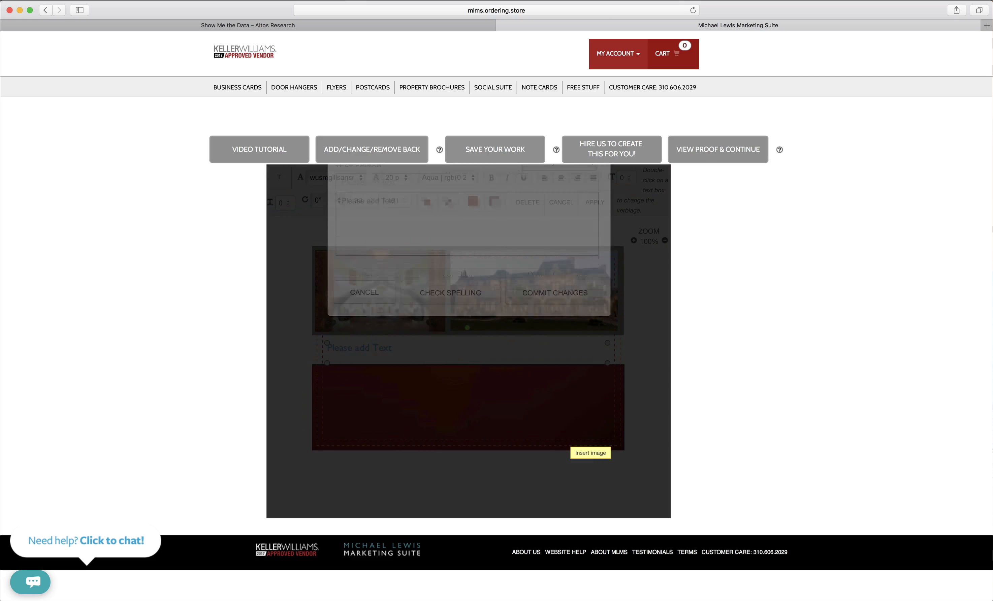
{"action": "left_click_drag", "start_coordinate": [407, 269], "coordinate": [294, 264]}
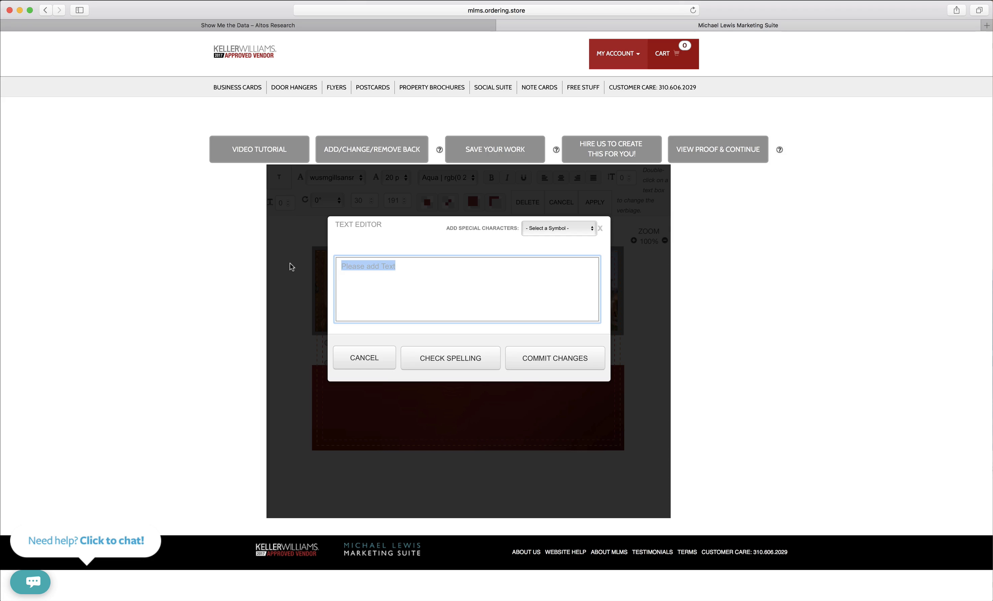
{"action": "type", "text": "Property Address"}
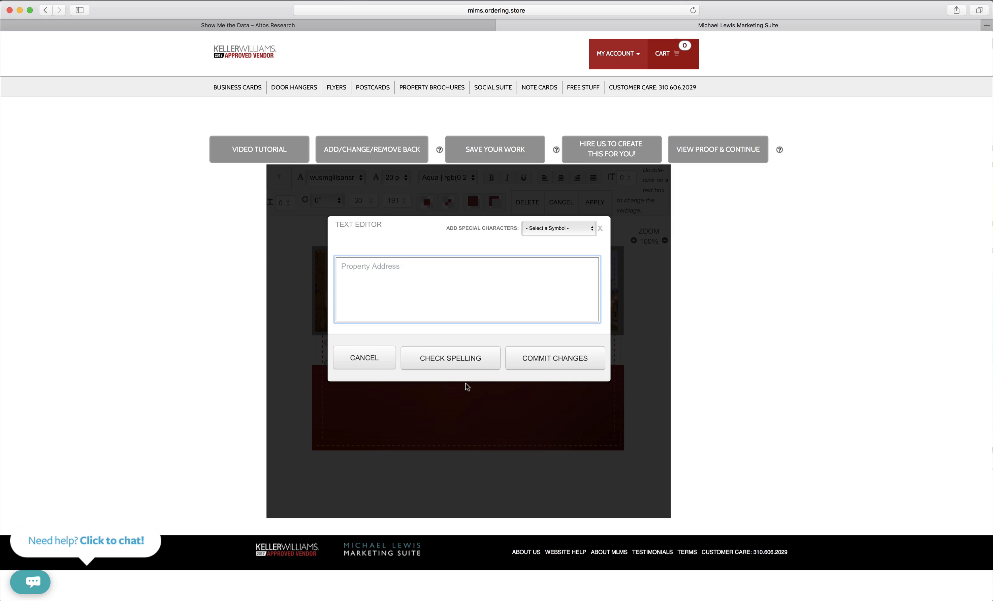
{"action": "left_click", "coordinate": [528, 365]}
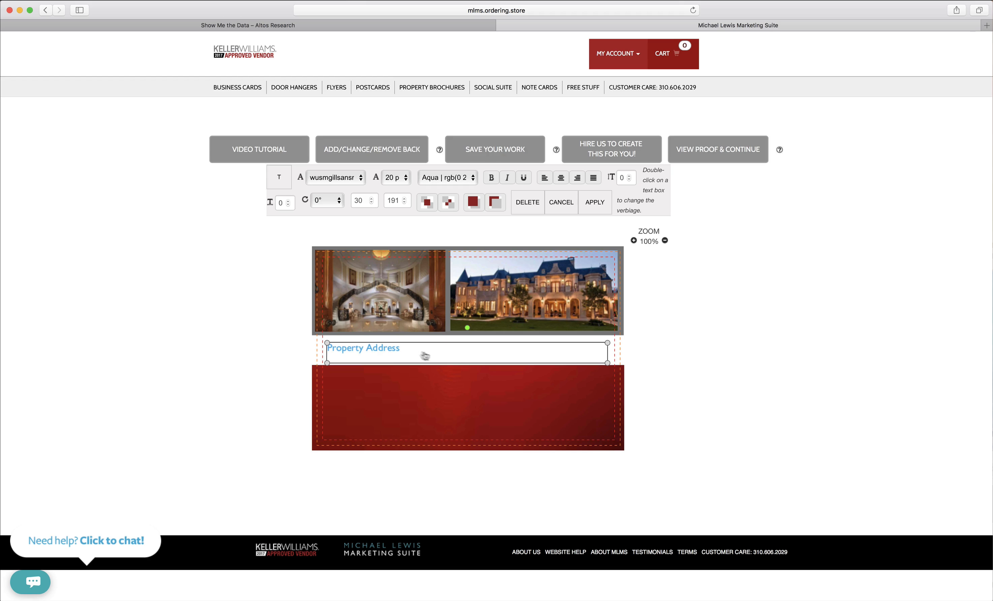
Step: Format the Property Address line in Goudy Old Style Extrabold at 45 pt and enlarge its text box to fit
{"action": "left_click", "coordinate": [340, 177]}
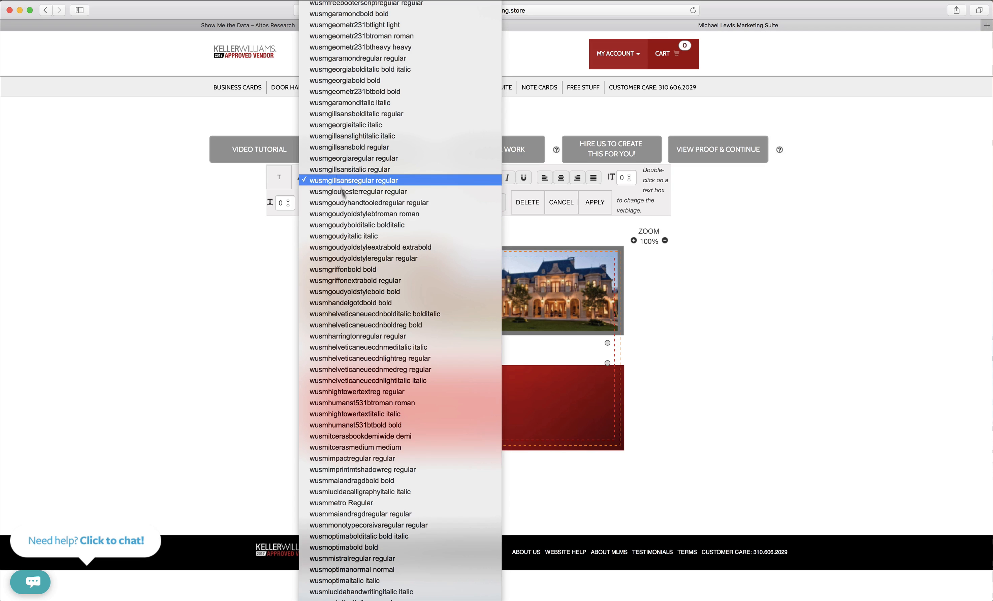
{"action": "left_click", "coordinate": [348, 251]}
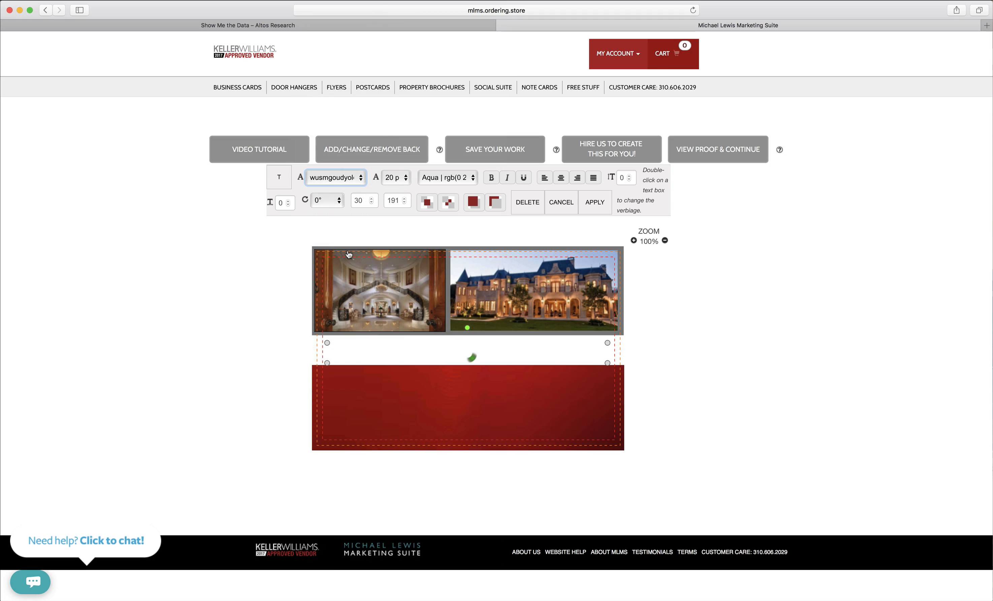
{"action": "left_click", "coordinate": [391, 179]}
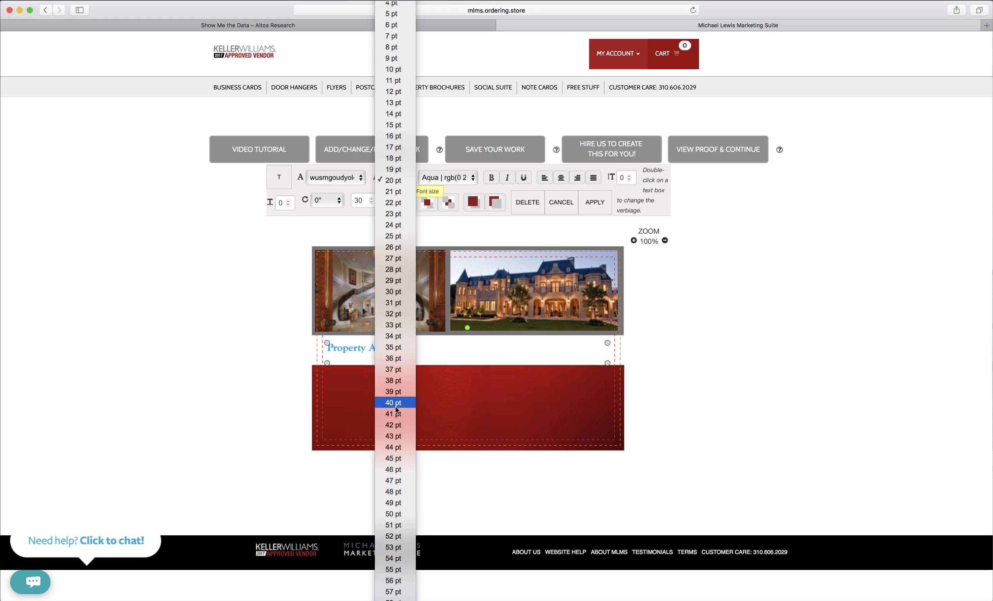
{"action": "left_click", "coordinate": [394, 458]}
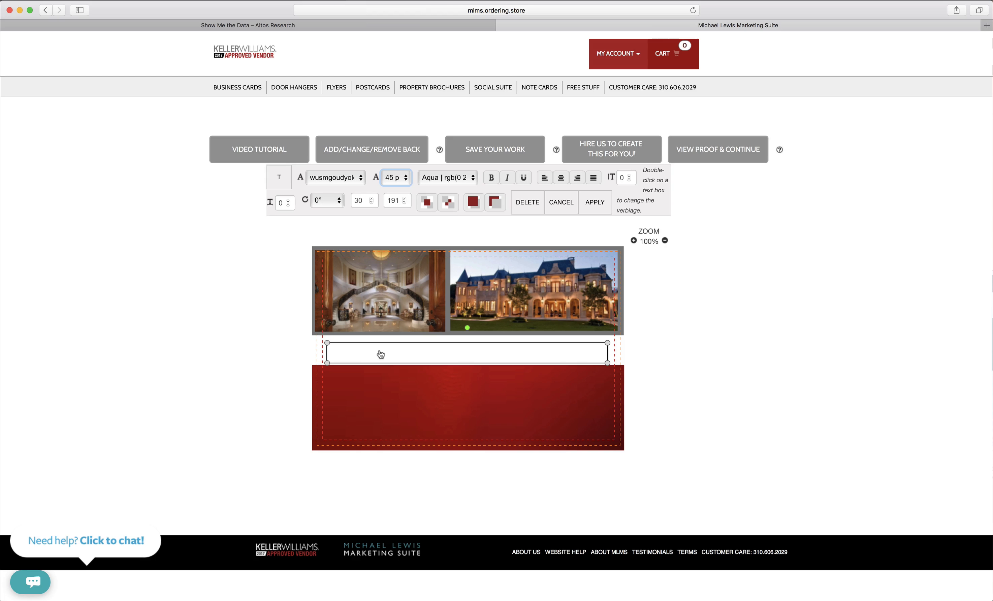
{"action": "left_click_drag", "start_coordinate": [607, 343], "coordinate": [567, 357]}
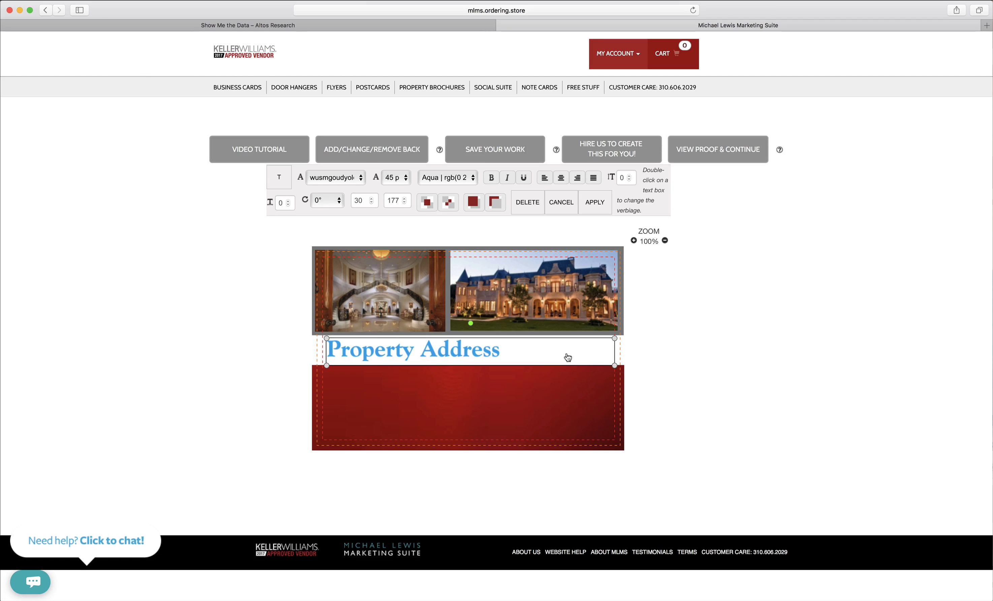
Step: Increase the character spacing of the Property Address line to 7 and apply the changes
{"action": "left_click", "coordinate": [288, 201]}
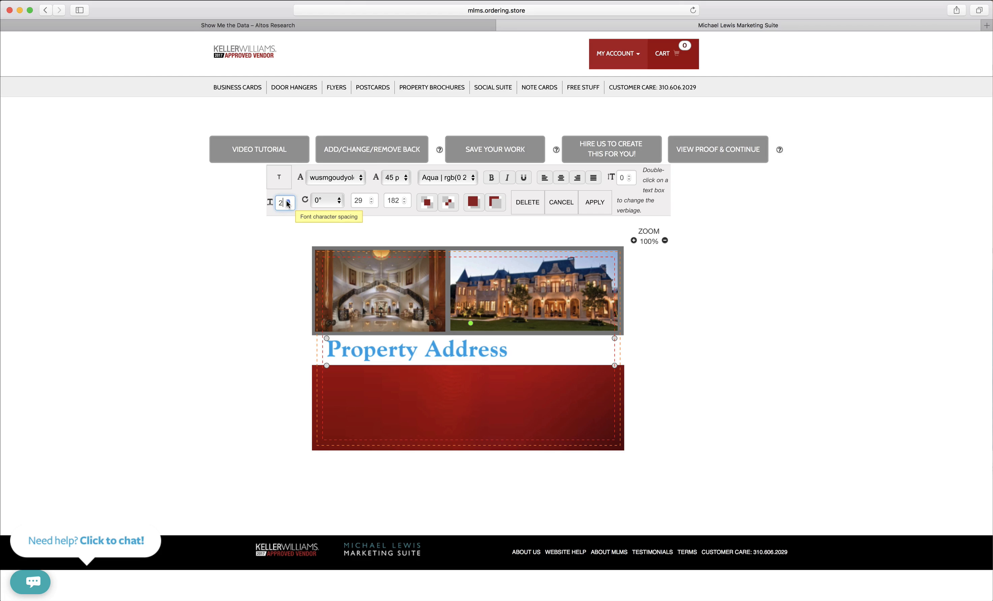
{"action": "left_click", "coordinate": [287, 201]}
{"action": "left_click", "coordinate": [287, 201]}
{"action": "left_click", "coordinate": [287, 201]}
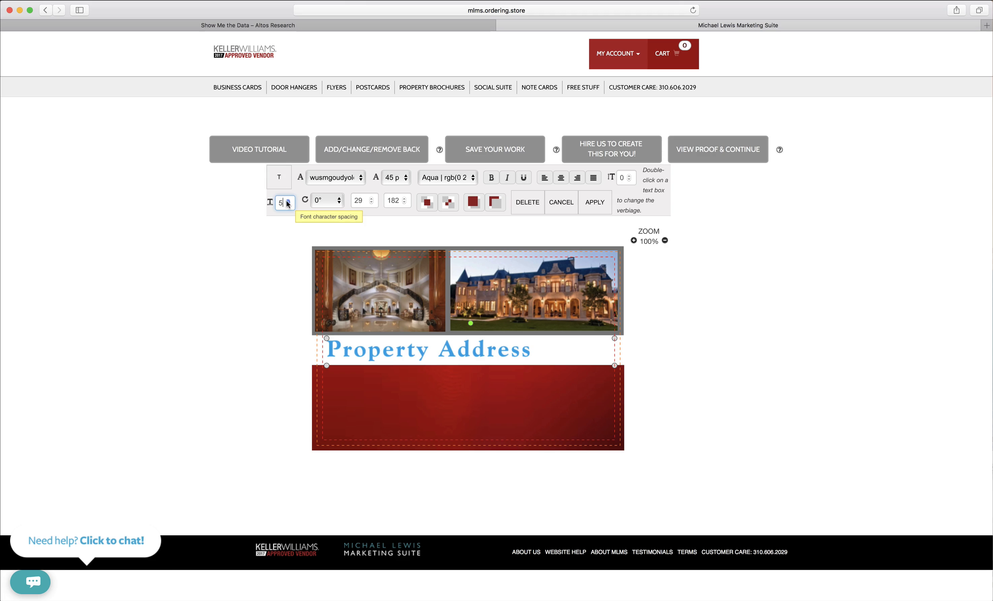
{"action": "left_click", "coordinate": [287, 201]}
{"action": "left_click", "coordinate": [287, 201]}
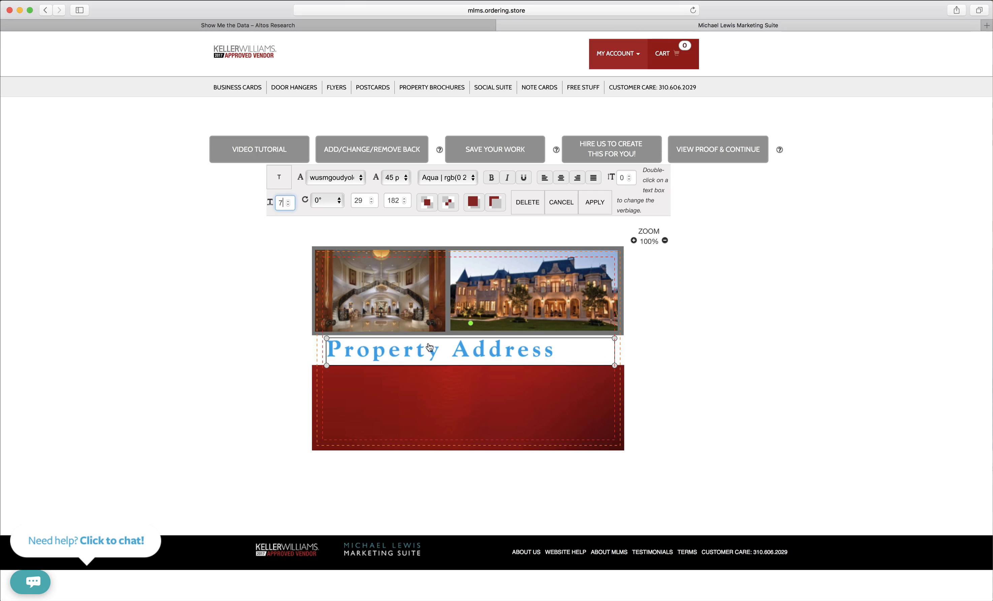
{"action": "left_click", "coordinate": [595, 203]}
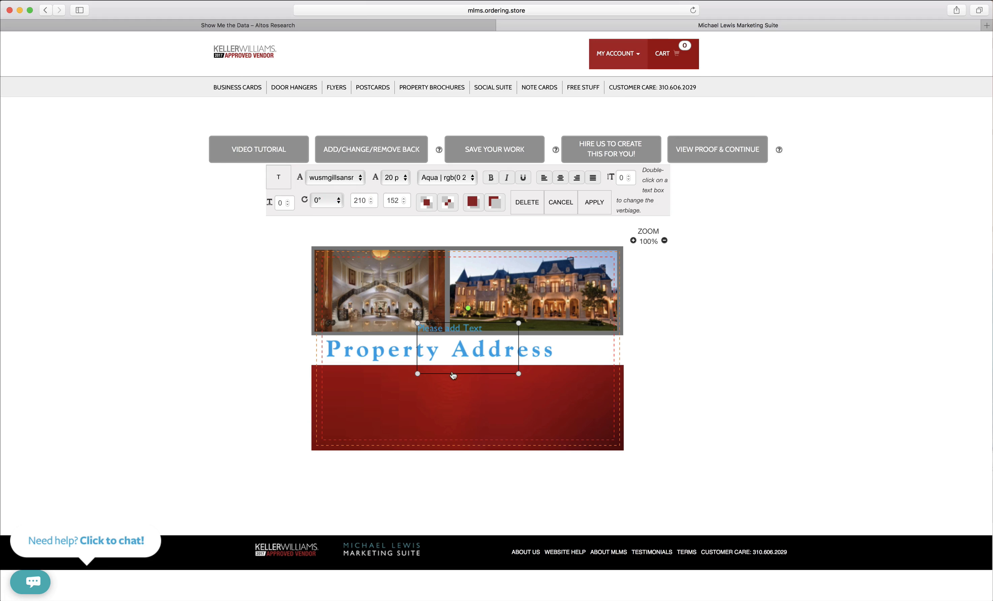
Step: Place a new text box across the red band at about X 23, Y 243 and replace its text with "Property Description"
{"action": "left_click_drag", "start_coordinate": [453, 362], "coordinate": [358, 407]}
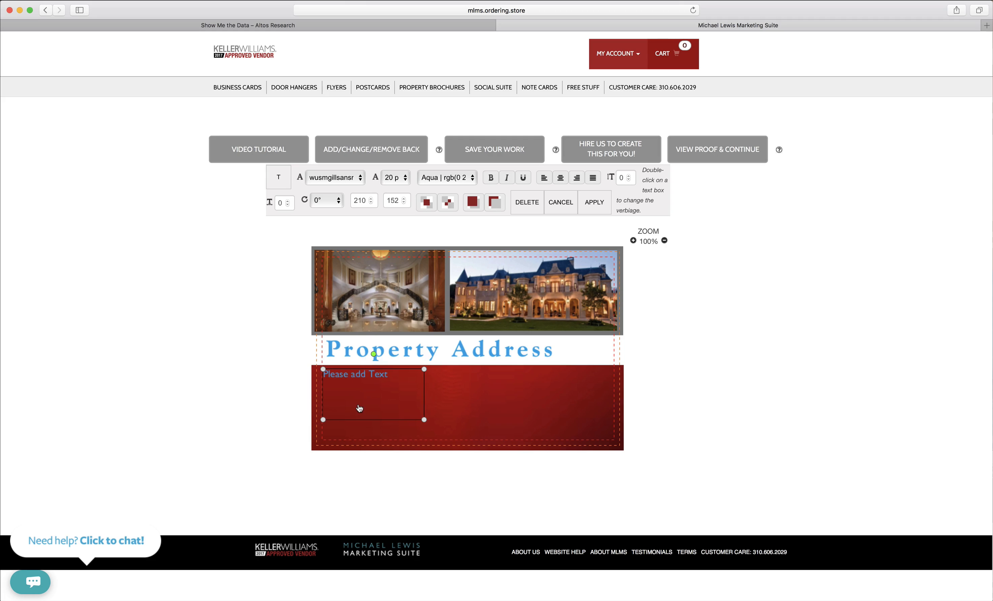
{"action": "left_click_drag", "start_coordinate": [425, 420], "coordinate": [612, 436]}
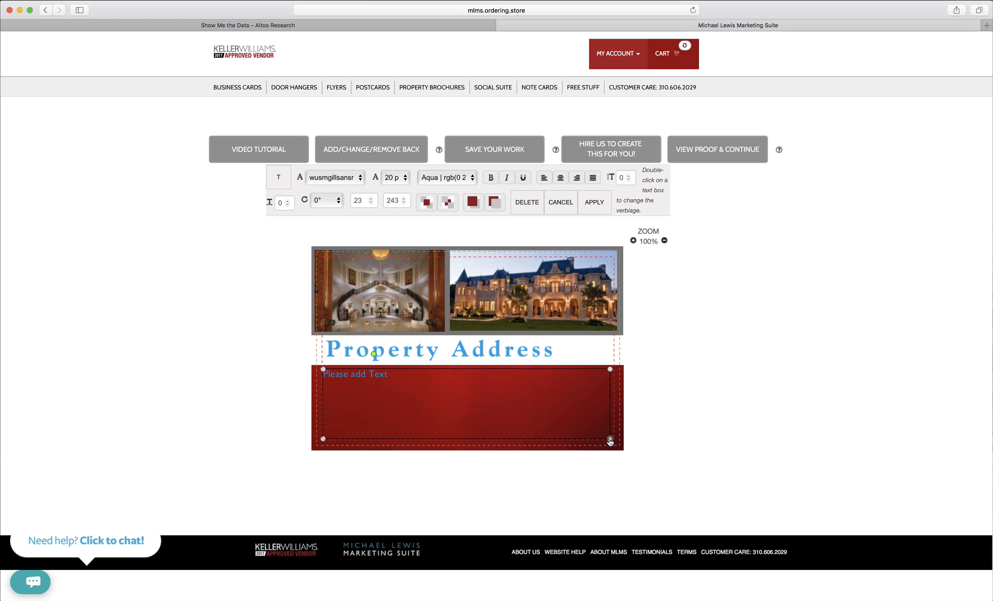
{"action": "double_click", "coordinate": [609, 433]}
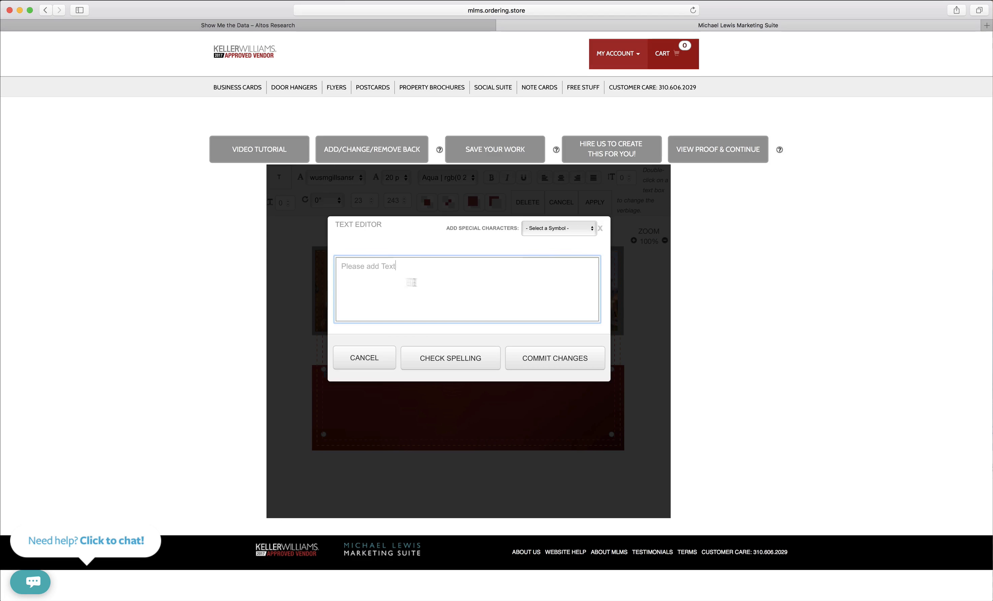
{"action": "key", "text": "BackSpace"}
{"action": "key", "text": "BackSpace"}
{"action": "key", "text": "BackSpace"}
{"action": "key", "text": "BackSpace"}
{"action": "key", "text": "BackSpace"}
{"action": "key", "text": "BackSpace"}
{"action": "key", "text": "BackSpace"}
{"action": "key", "text": "BackSpace"}
{"action": "key", "text": "BackSpace"}
{"action": "key", "text": "BackSpace"}
{"action": "key", "text": "BackSpace"}
{"action": "key", "text": "BackSpace"}
{"action": "type", "text": "Prop"}
Step: Repeat the "Property Description" line by copying until there are five lines, and commit the text
{"action": "triple_click", "coordinate": [455, 278]}
{"action": "key", "text": "super+c"}
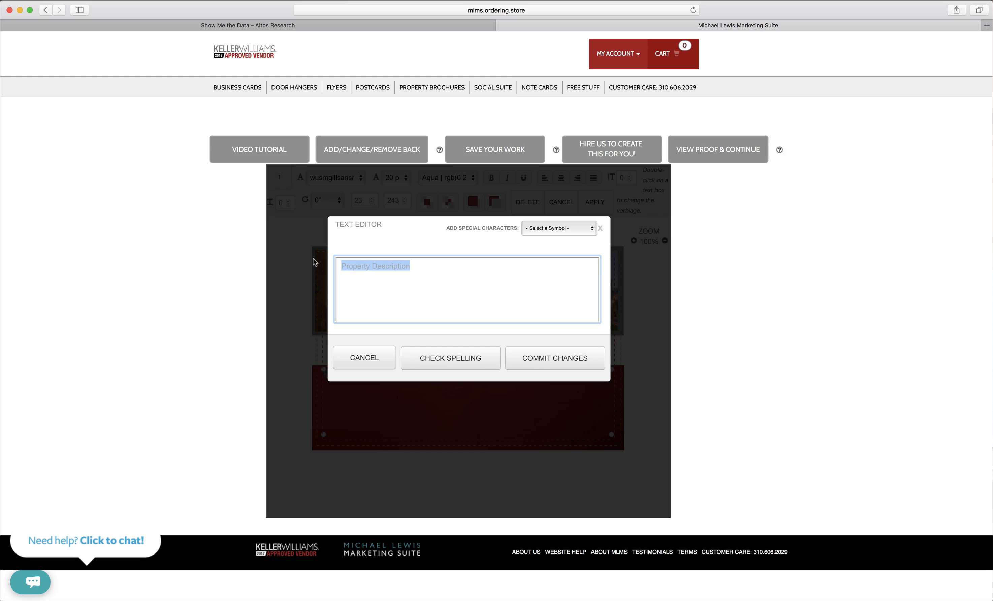
{"action": "left_click", "coordinate": [439, 275]}
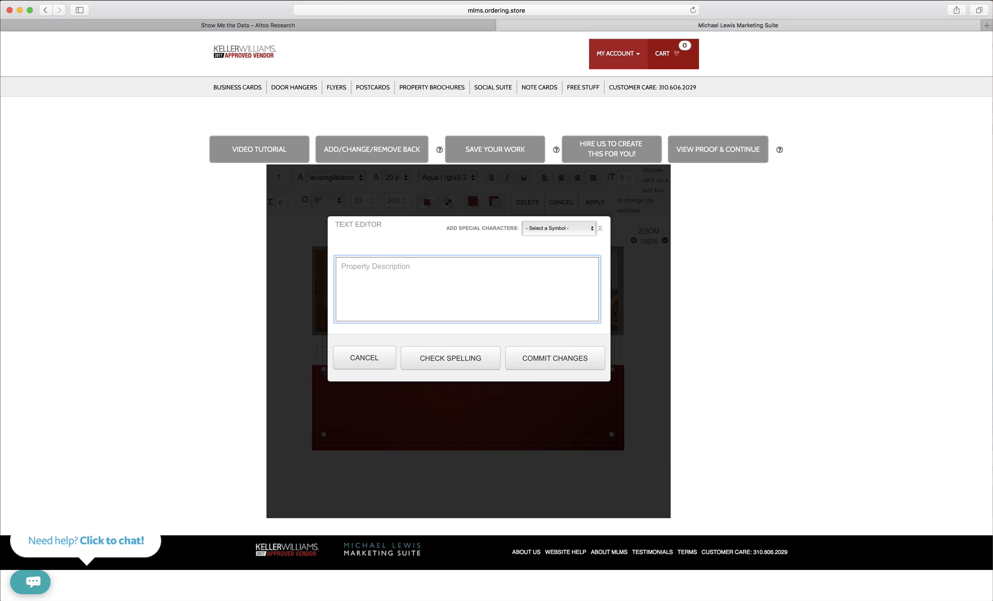
{"action": "key", "text": "super+v"}
{"action": "key", "text": "Return"}
{"action": "key", "text": "super+v"}
{"action": "key", "text": "Return"}
{"action": "key", "text": "super+v"}
{"action": "key", "text": "Return"}
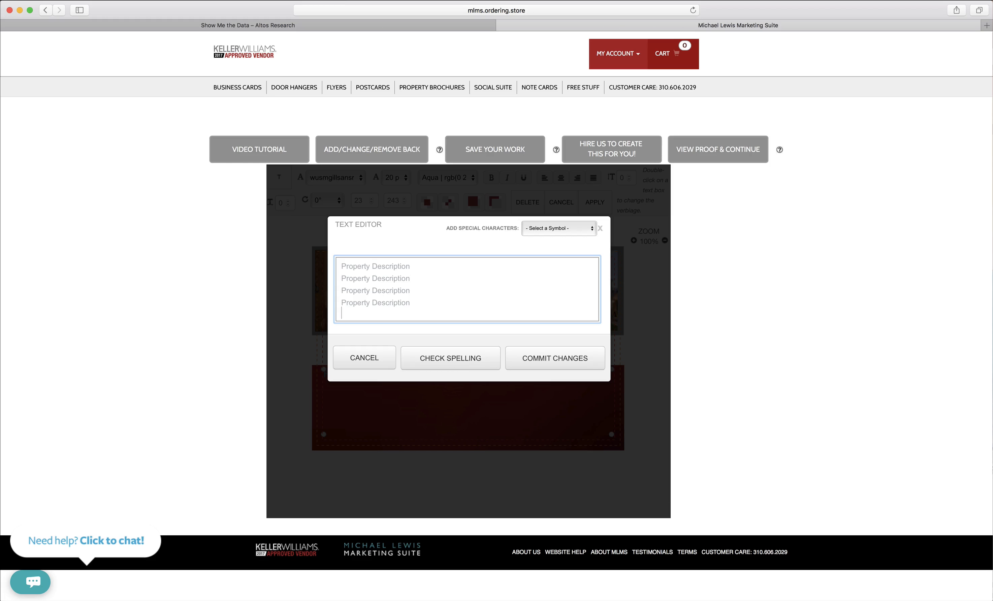
{"action": "key", "text": "super+v"}
{"action": "left_click", "coordinate": [507, 367]}
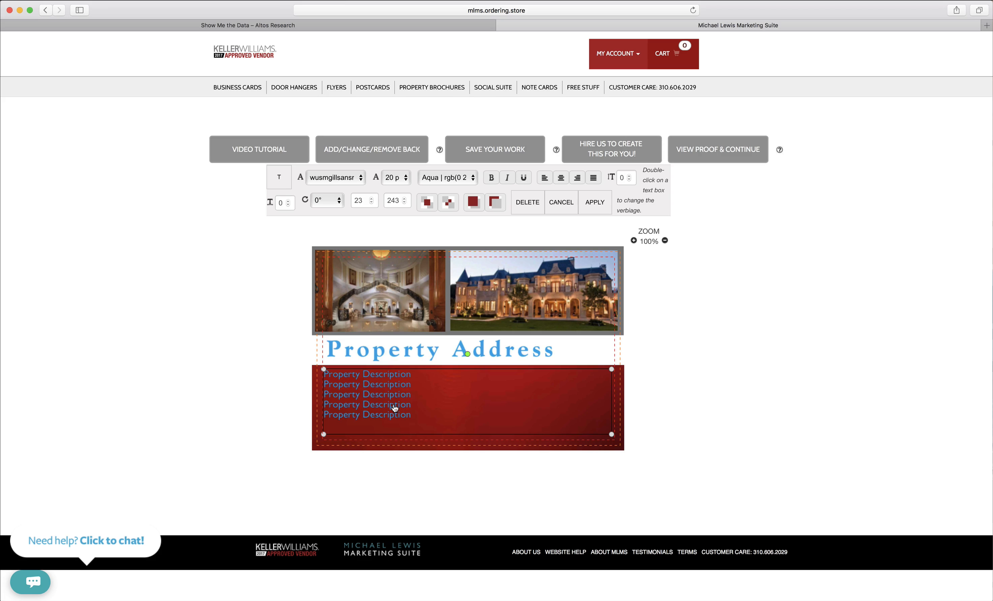
Step: Set the description text to KW Light Gray at 23 pt and extend its text box slightly downward
{"action": "left_click", "coordinate": [428, 178]}
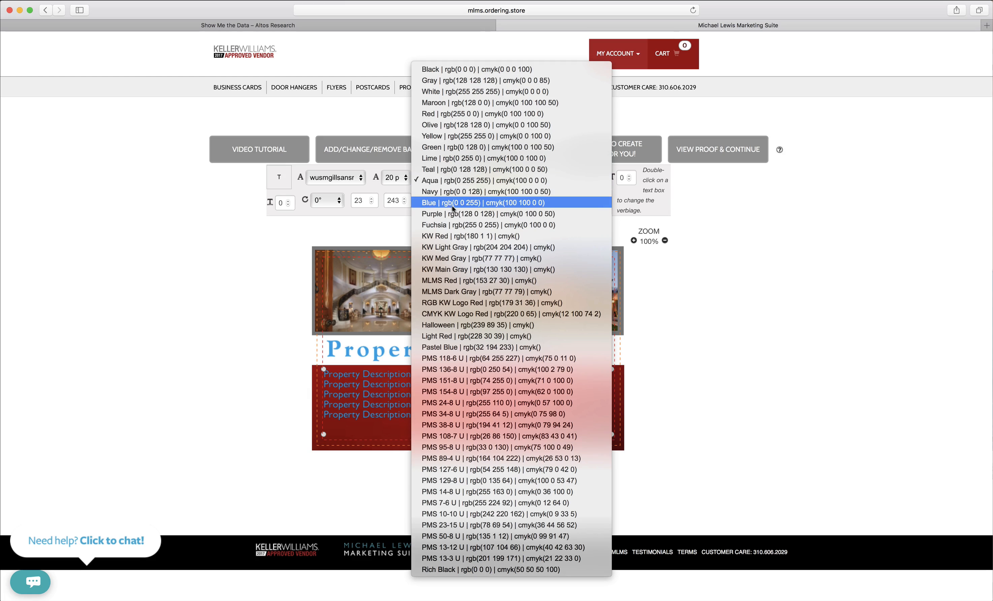
{"action": "left_click", "coordinate": [453, 246]}
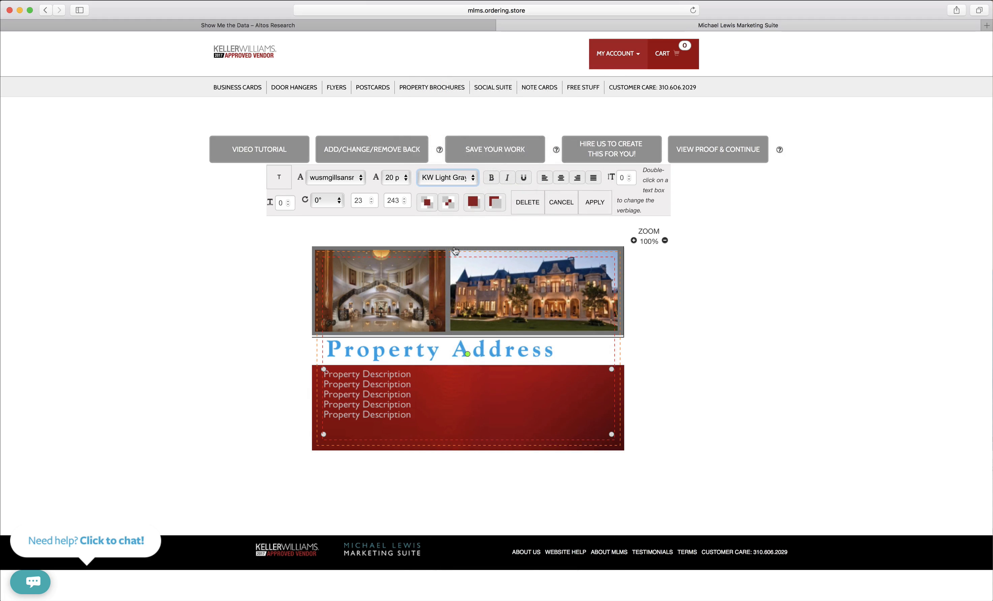
{"action": "left_click", "coordinate": [395, 178]}
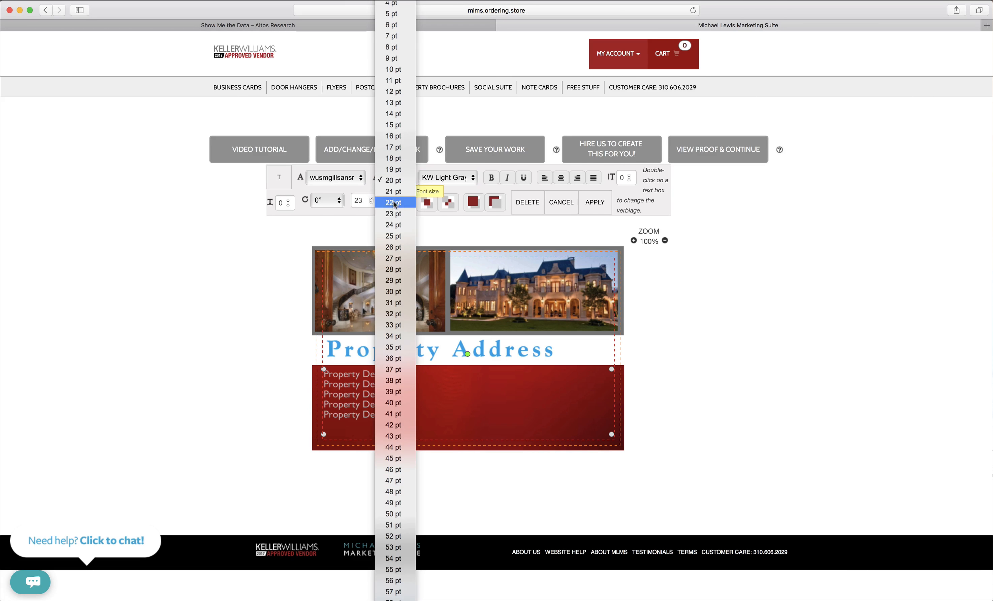
{"action": "left_click", "coordinate": [393, 214]}
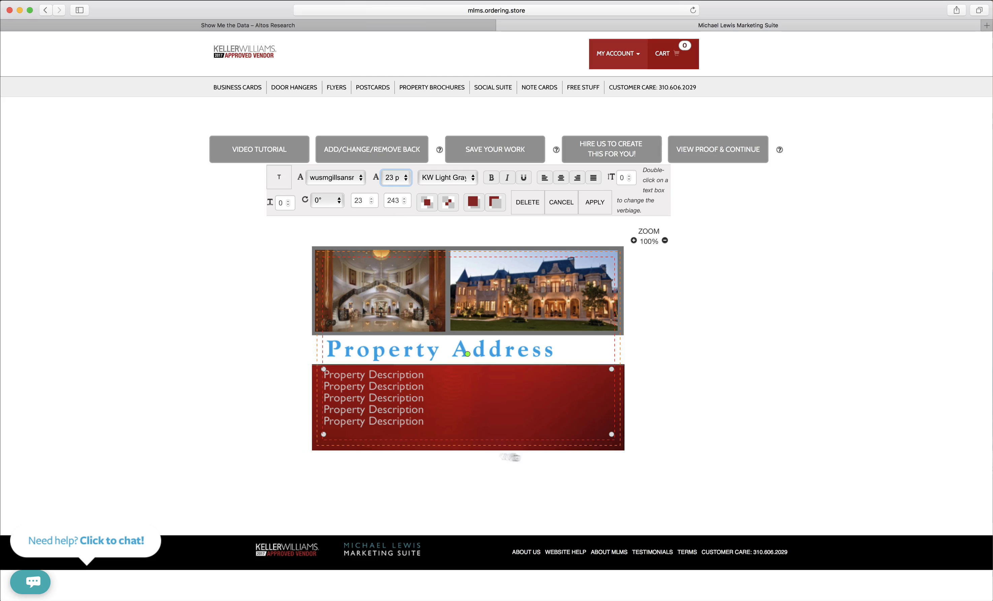
{"action": "left_click_drag", "start_coordinate": [611, 435], "coordinate": [612, 442]}
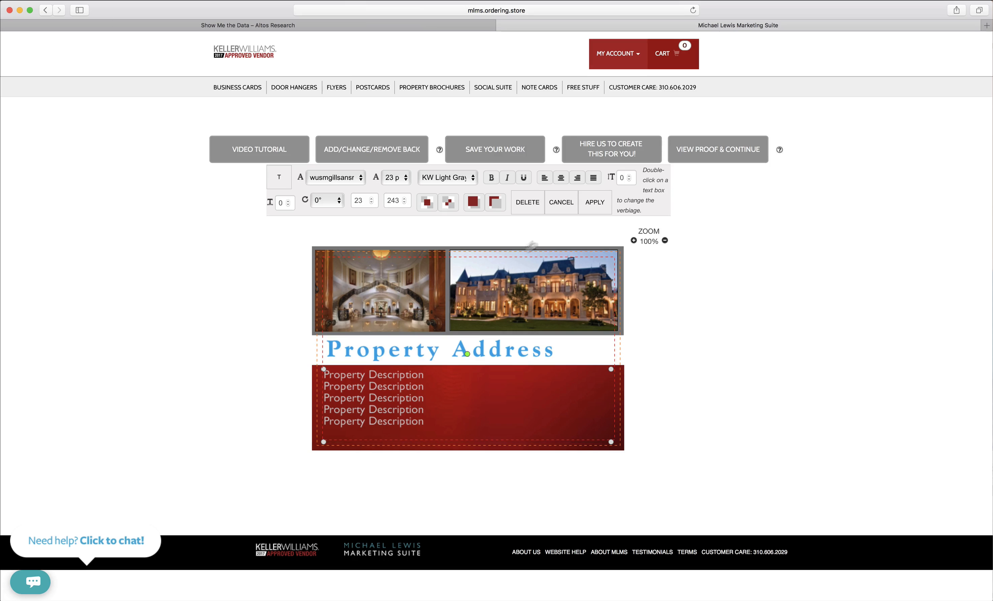
Step: Increase the line spacing of the description text on the red band to 4
{"action": "left_click", "coordinate": [629, 176]}
{"action": "left_click", "coordinate": [628, 176]}
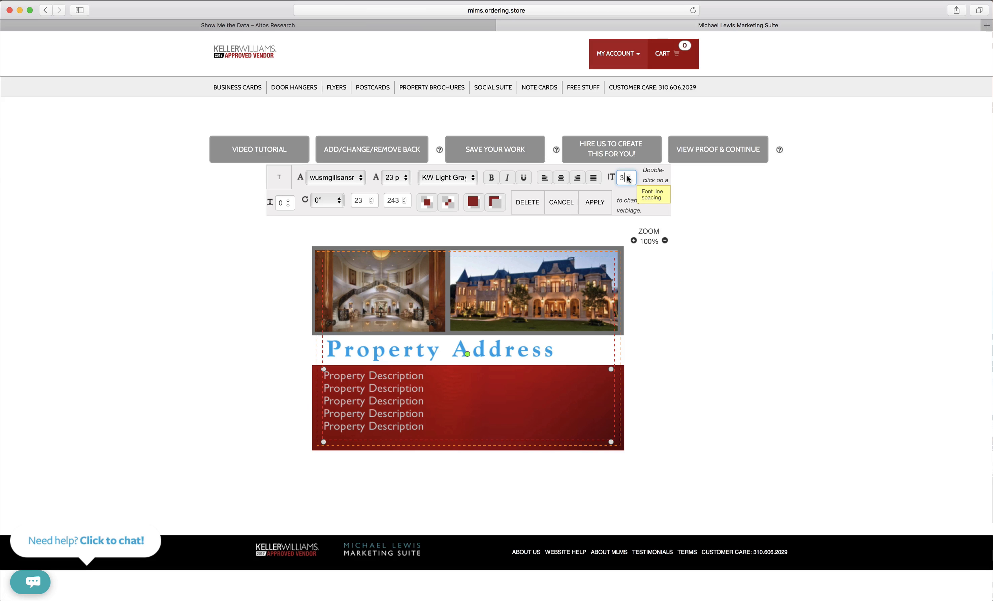
{"action": "left_click", "coordinate": [629, 177]}
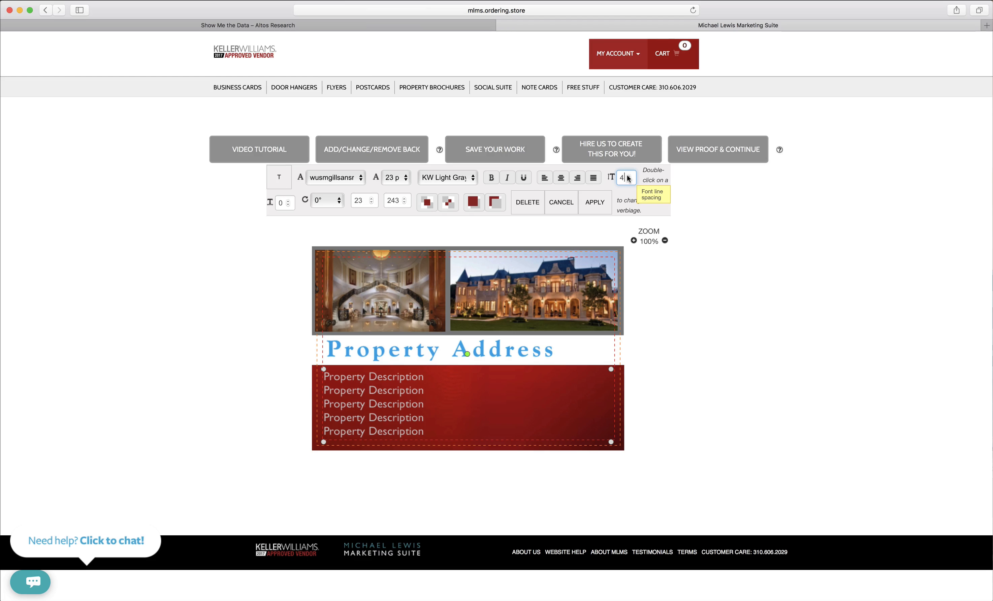
{"action": "left_click", "coordinate": [747, 372]}
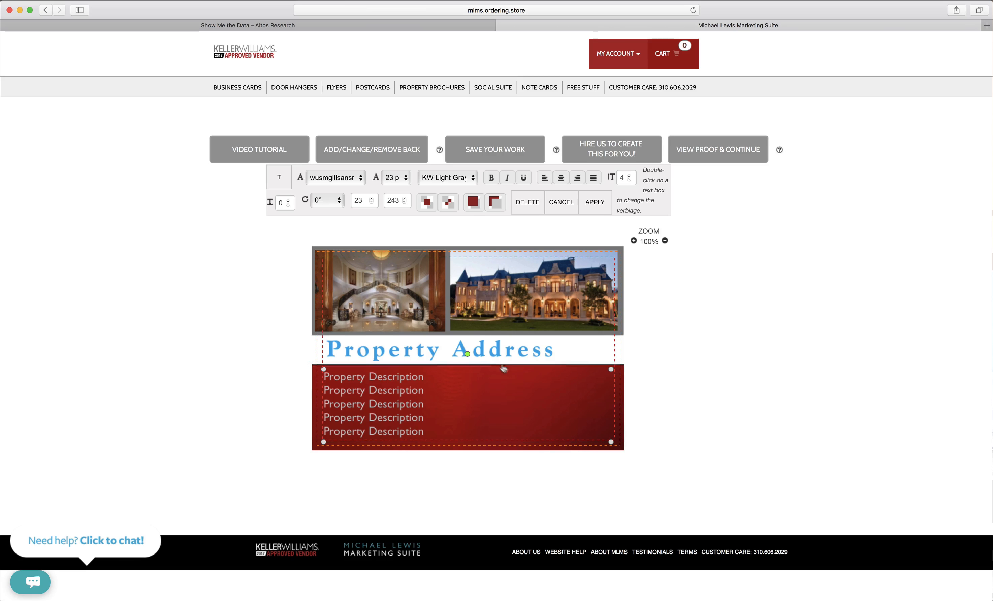
Step: Reposition the staircase photo to about X 12, Y 12 and the house exterior photo to X 286, Y 12
{"action": "left_click", "coordinate": [382, 285]}
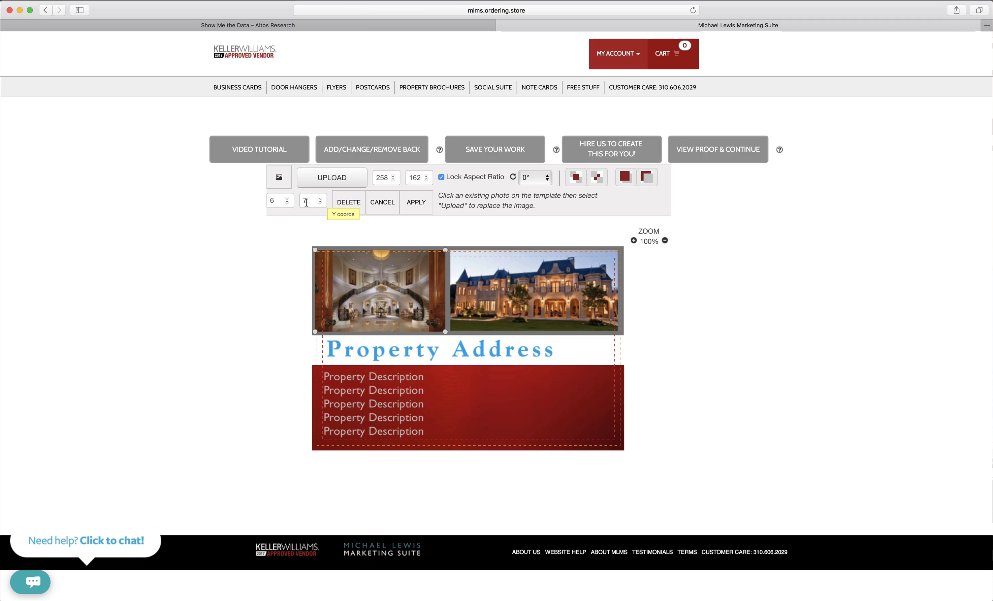
{"action": "mouse_move", "coordinate": [365, 285]}
{"action": "left_mouse_down"}
{"action": "mouse_move", "coordinate": [492, 285]}
{"action": "mouse_move", "coordinate": [362, 285]}
{"action": "left_mouse_up"}
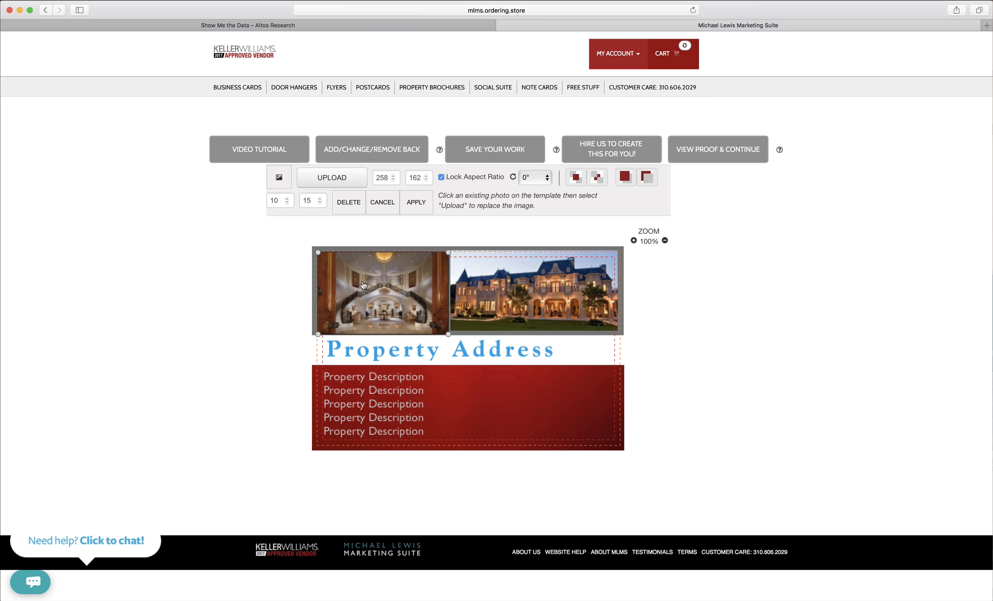
{"action": "left_click_drag", "start_coordinate": [503, 300], "coordinate": [509, 302]}
{"action": "left_click", "coordinate": [338, 286]}
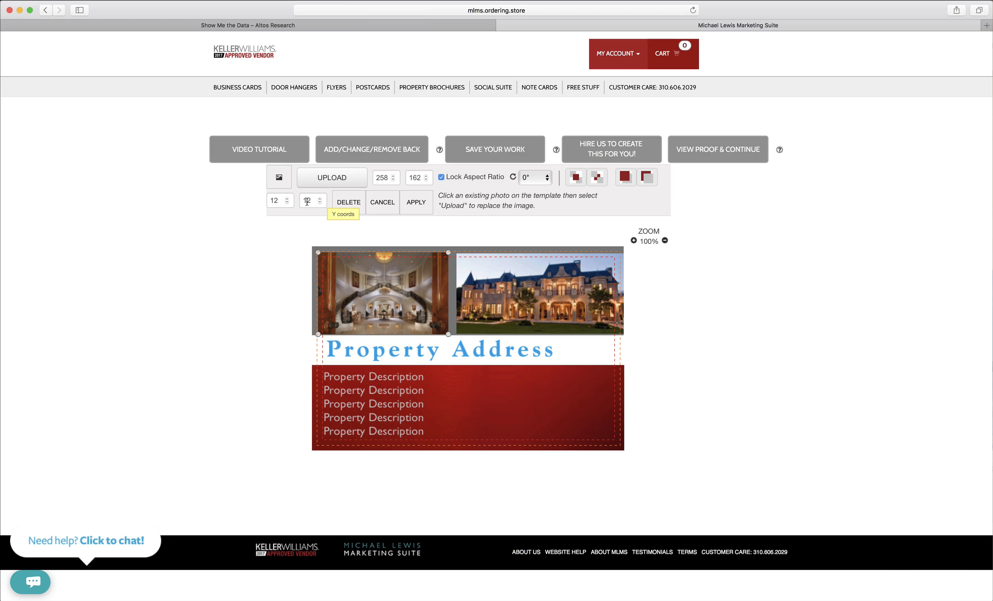
{"action": "left_click", "coordinate": [488, 287]}
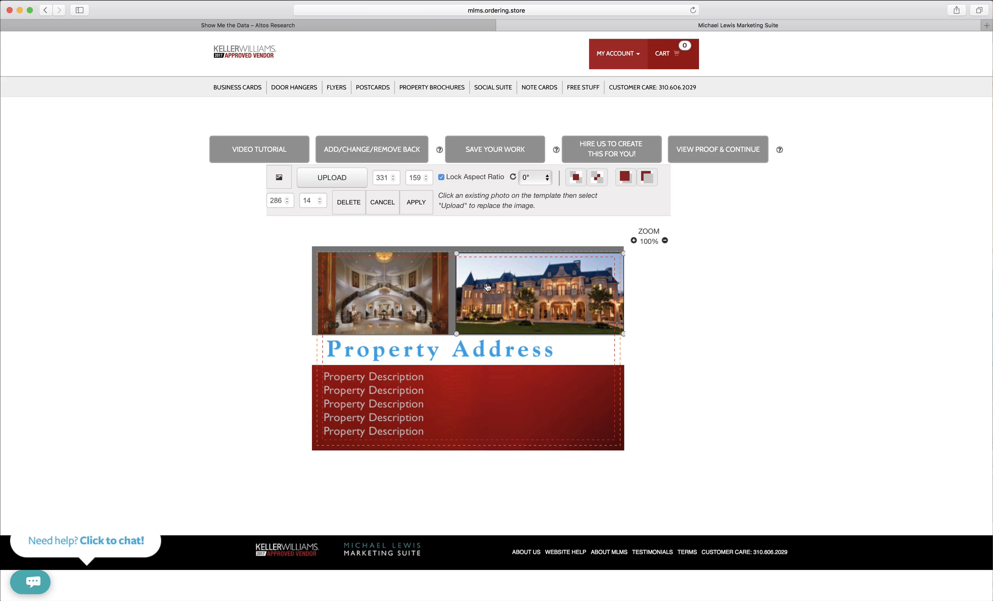
{"action": "left_click", "coordinate": [320, 202]}
{"action": "left_click", "coordinate": [319, 202]}
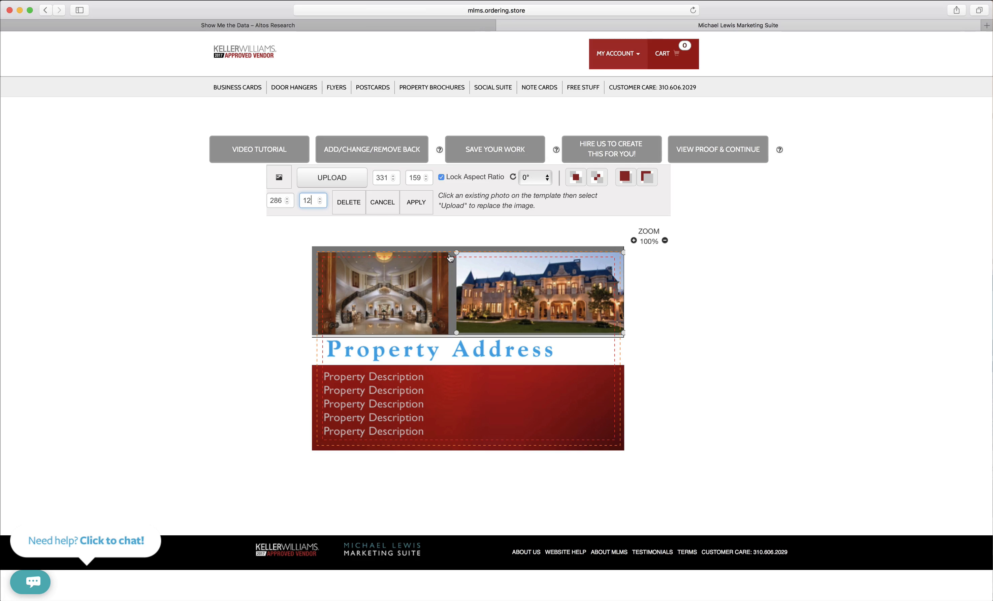
Step: Move the address line to the card's upper edge, the staircase photo to about X 252, Y 27, and the exterior photo to about X 240, Y 212
{"action": "left_click_drag", "start_coordinate": [450, 259], "coordinate": [485, 290]}
{"action": "left_click_drag", "start_coordinate": [468, 377], "coordinate": [444, 265]}
{"action": "left_click_drag", "start_coordinate": [452, 334], "coordinate": [456, 378]}
{"action": "left_click", "coordinate": [451, 332]}
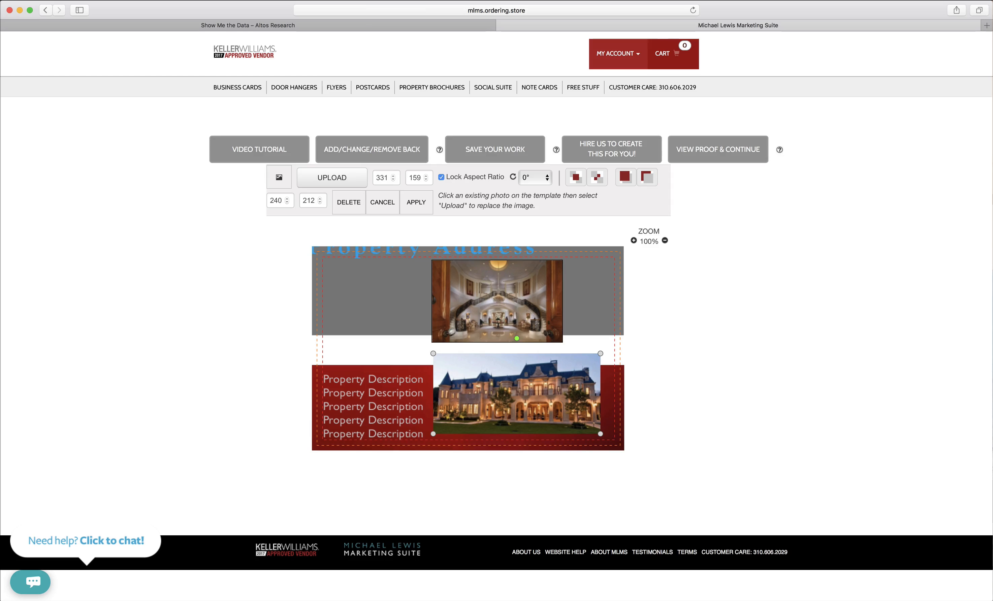
{"action": "left_click_drag", "start_coordinate": [461, 309], "coordinate": [469, 308]}
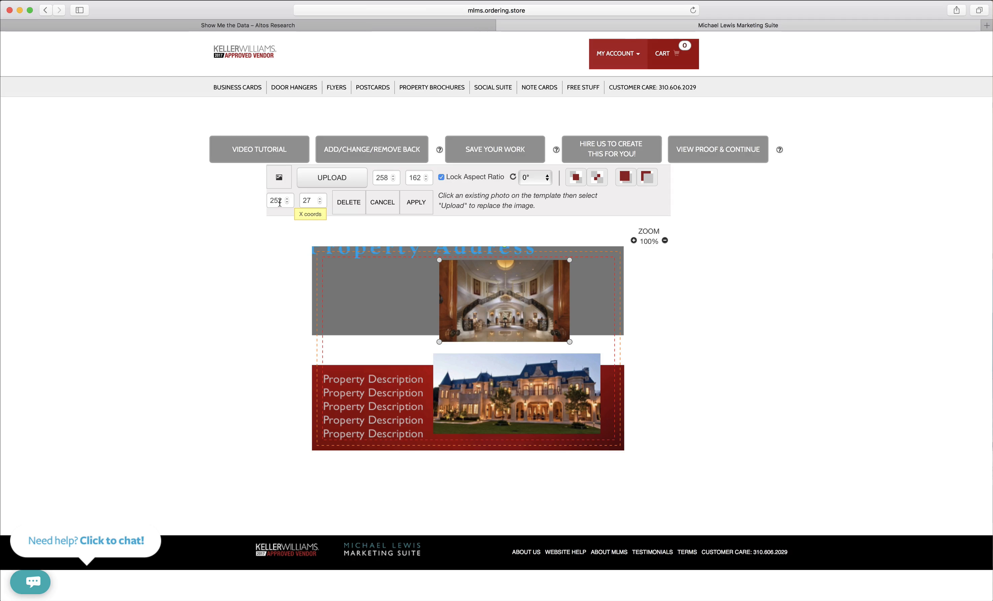
Step: Set the house exterior photo's X coordinate to 252 so its edge lines up with the staircase photo
{"action": "left_click", "coordinate": [453, 384]}
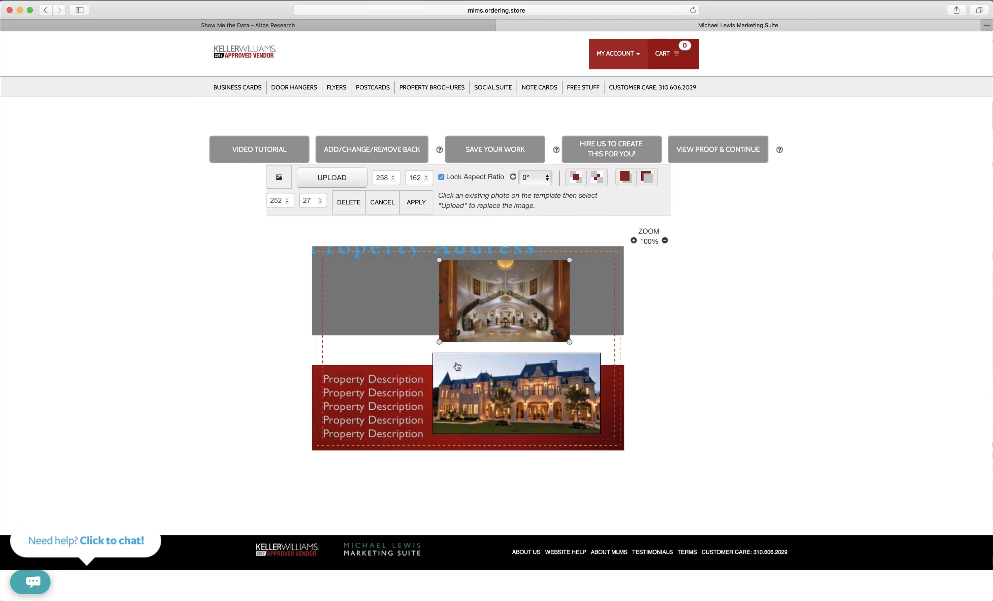
{"action": "double_click", "coordinate": [276, 201]}
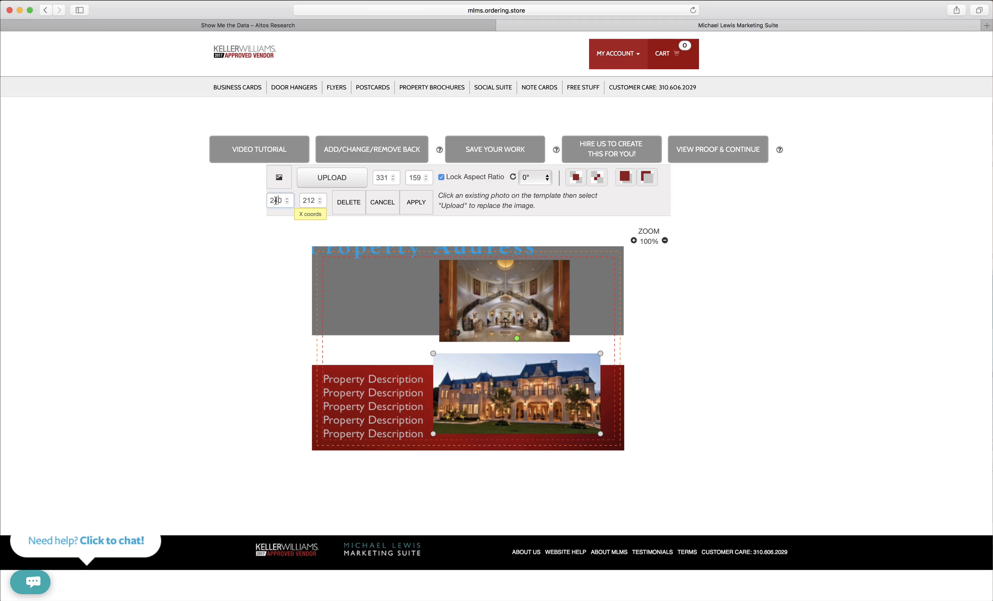
{"action": "type", "text": "252"}
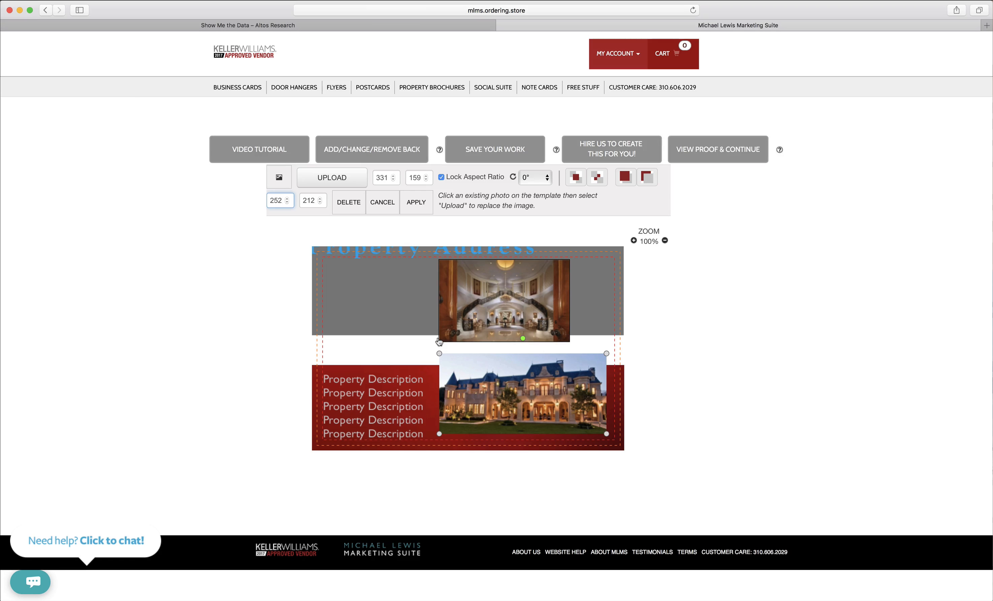
Step: Arrange the exterior photo at about X 9, Y 19, the staircase photo at about X 353, Y 25, and the address line between the bands
{"action": "left_click_drag", "start_coordinate": [474, 379], "coordinate": [340, 294]}
{"action": "left_click_drag", "start_coordinate": [514, 302], "coordinate": [564, 300]}
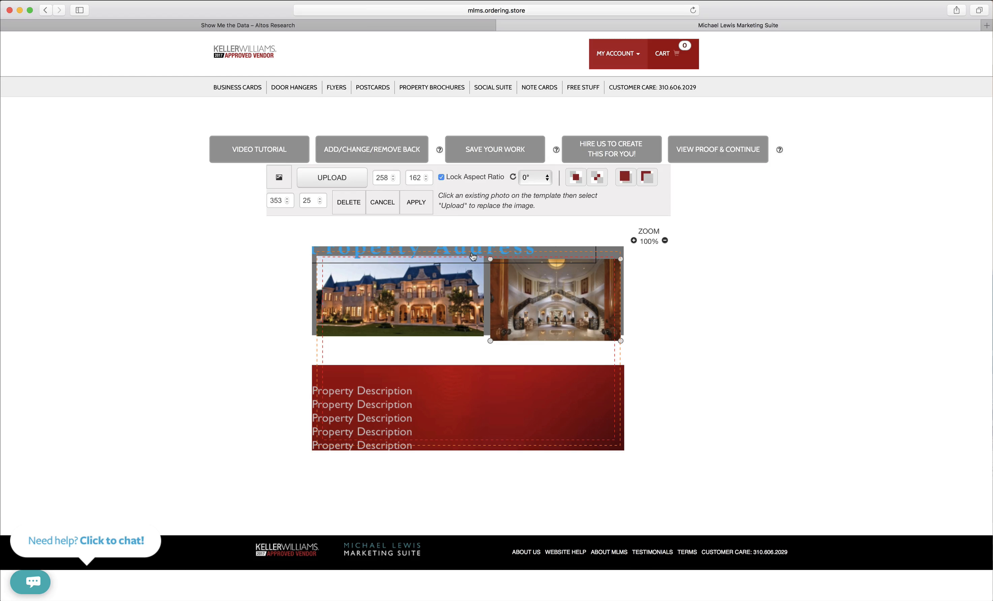
{"action": "left_click_drag", "start_coordinate": [473, 257], "coordinate": [464, 349]}
Step: Nudge the exterior photo slightly up and right, and the staircase photo to about X 355, Y 14 on the gray band
{"action": "left_click", "coordinate": [402, 290]}
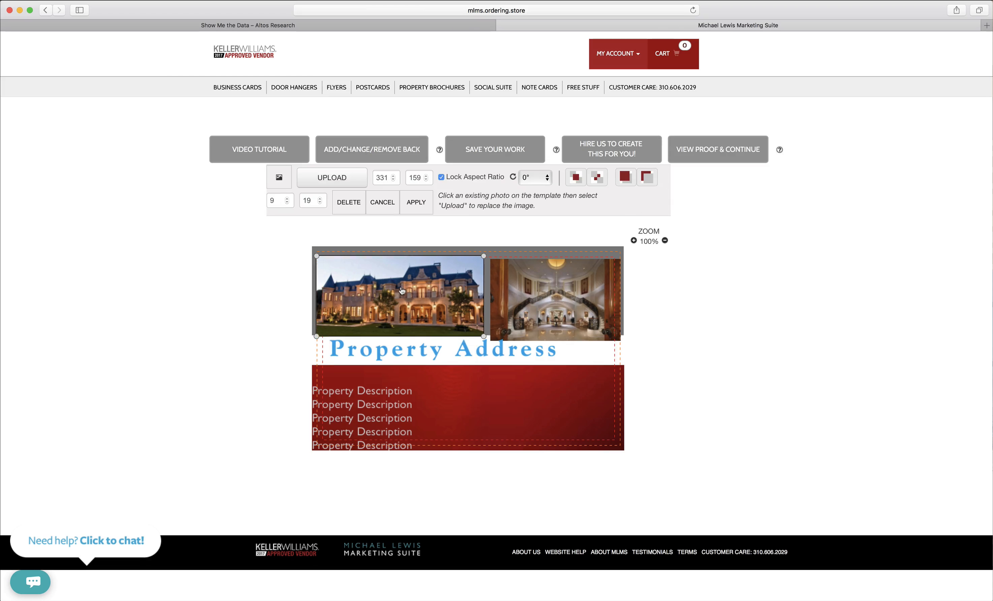
{"action": "left_click_drag", "start_coordinate": [402, 290], "coordinate": [405, 287]}
{"action": "left_click", "coordinate": [511, 284]}
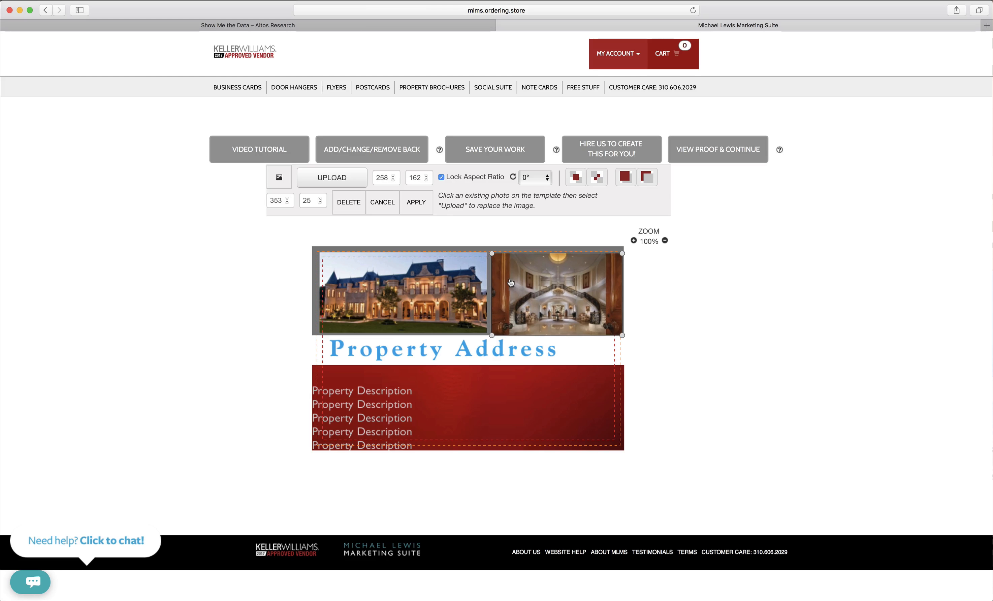
{"action": "left_click_drag", "start_coordinate": [511, 284], "coordinate": [512, 279]}
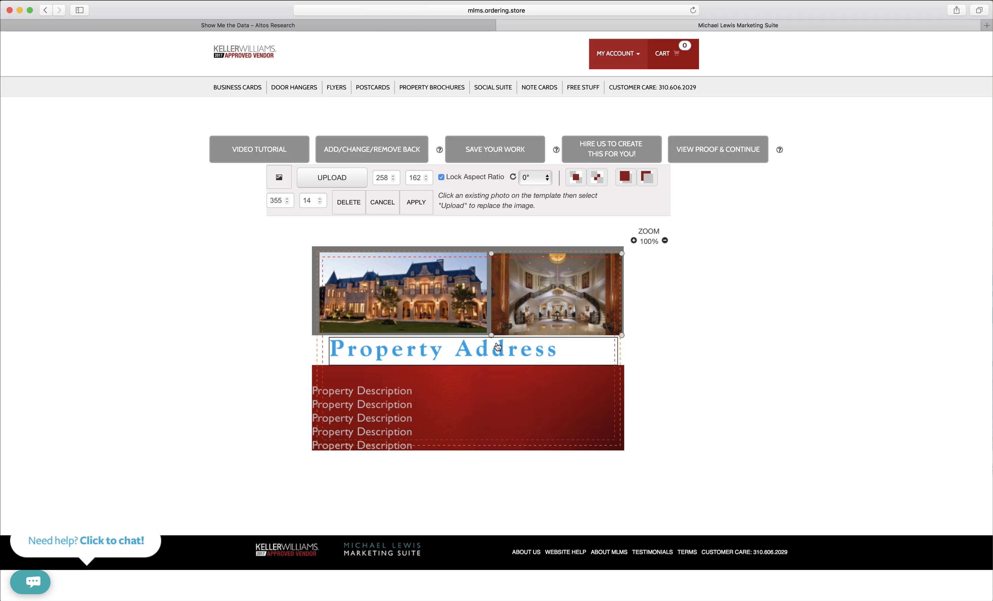
Step: Save the postcard work, replacing the default name with the property's street address
{"action": "left_click", "coordinate": [488, 156]}
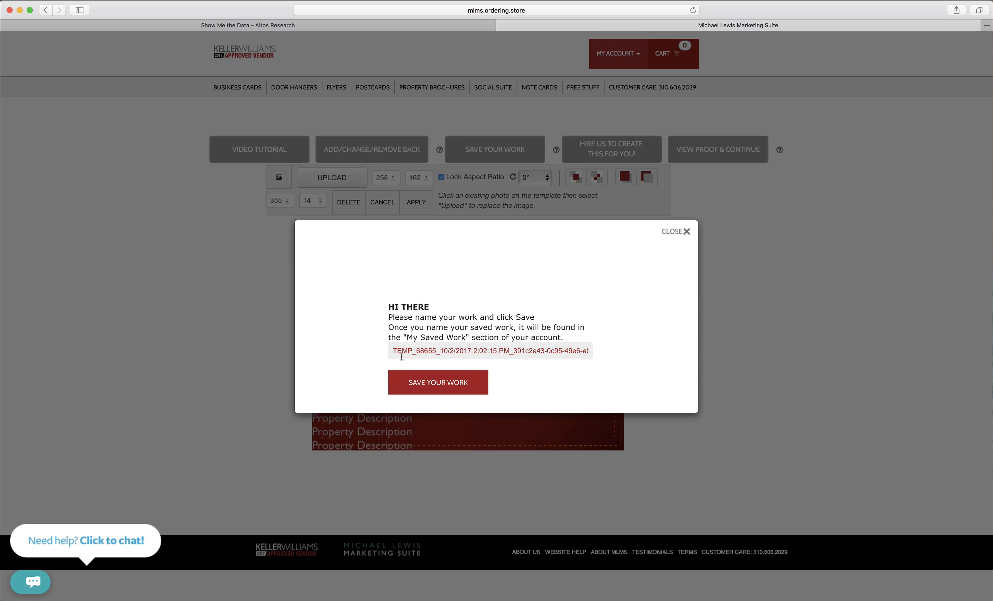
{"action": "left_click_drag", "start_coordinate": [394, 353], "coordinate": [639, 351]}
{"action": "key", "text": "BackSpace"}
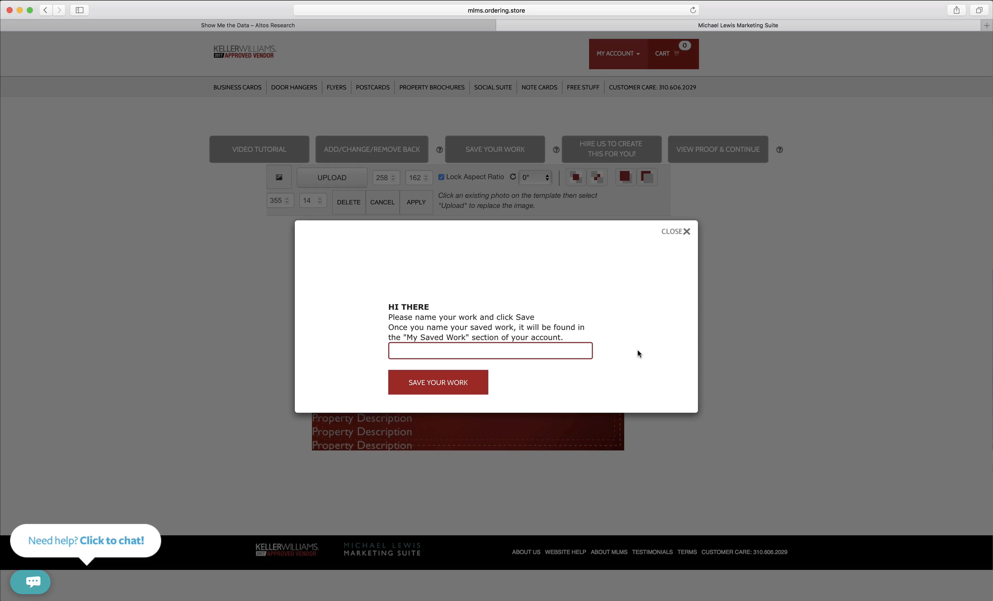
{"action": "type", "text": "1234 Main Street"}
{"action": "left_click", "coordinate": [443, 395]}
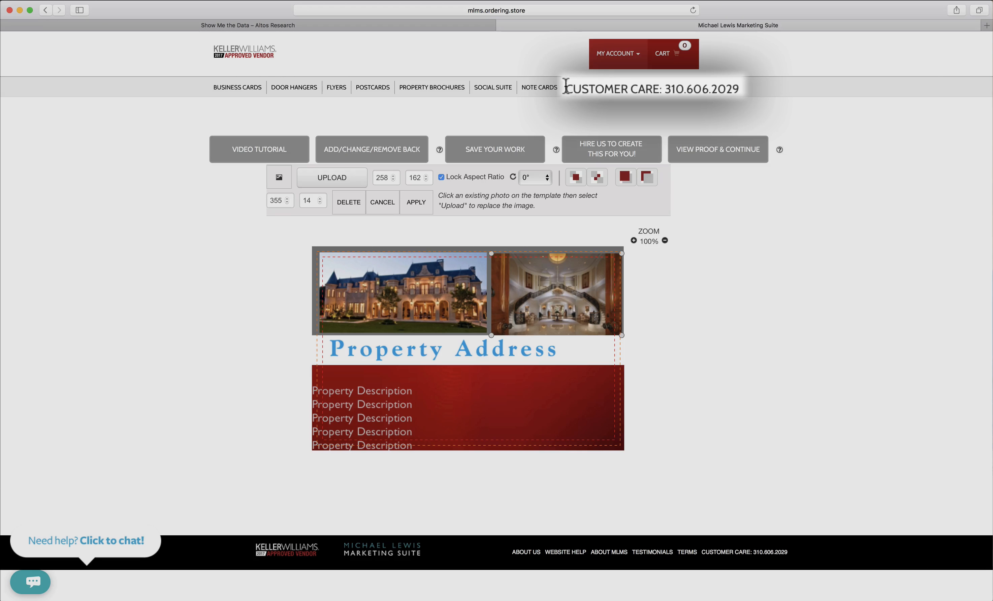
{"action": "left_click_drag", "start_coordinate": [566, 87], "coordinate": [739, 88]}
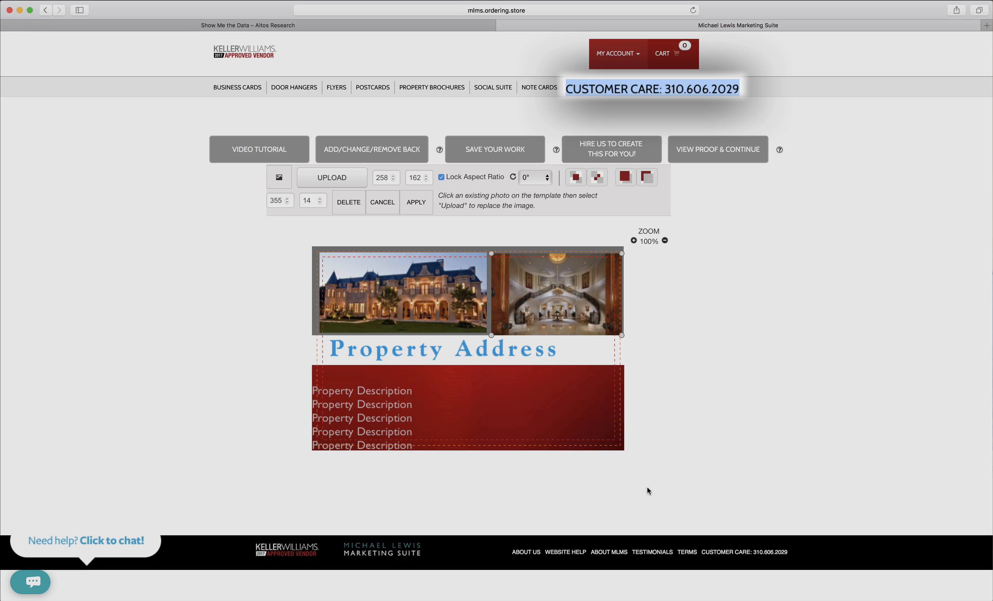